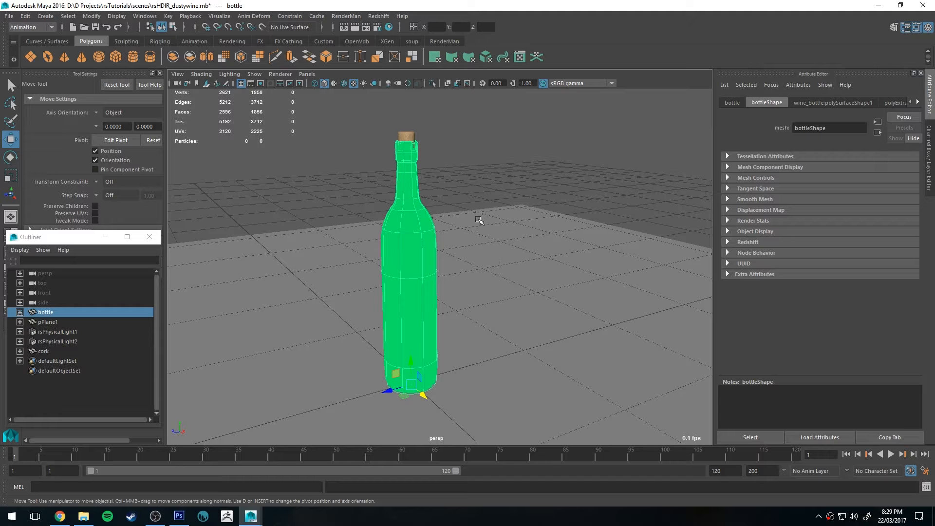
Examine the cork up close and the full bottle model in the perspective view.
{"action": "left_click_drag", "start_coordinate": [465, 165], "coordinate": [481, 191], "text": "alt"}
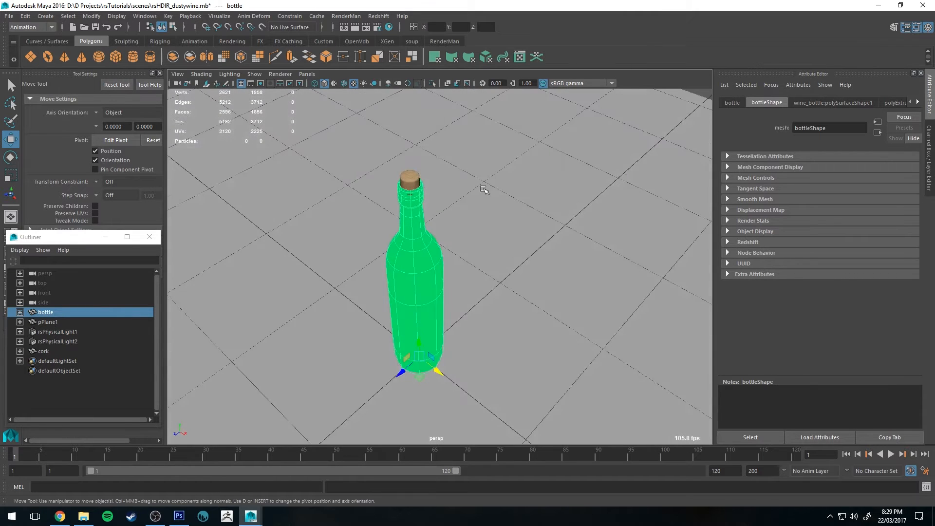
{"action": "left_click", "coordinate": [418, 183]}
{"action": "right_click_drag", "start_coordinate": [418, 183], "coordinate": [508, 305], "text": "alt"}
{"action": "key", "text": "f"}
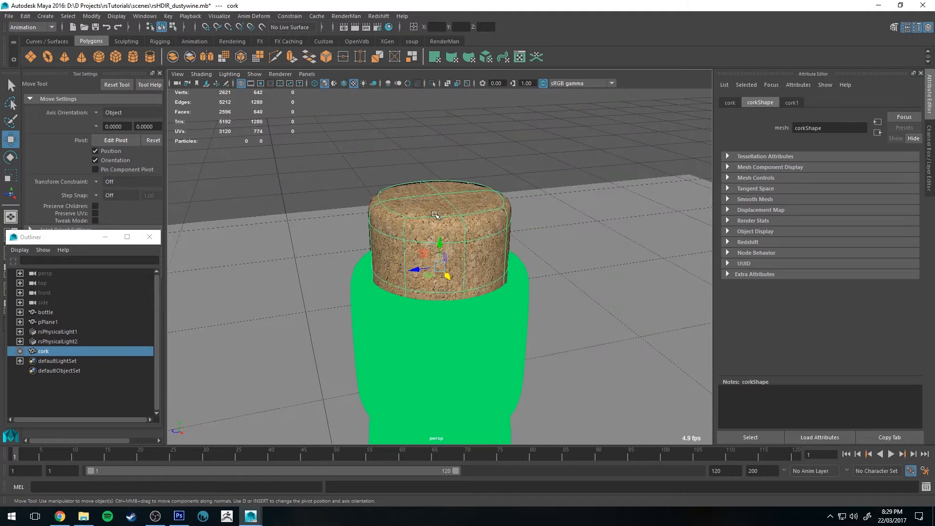
{"action": "right_click_drag", "start_coordinate": [578, 366], "coordinate": [490, 159], "text": "alt"}
{"action": "left_click", "coordinate": [459, 220]}
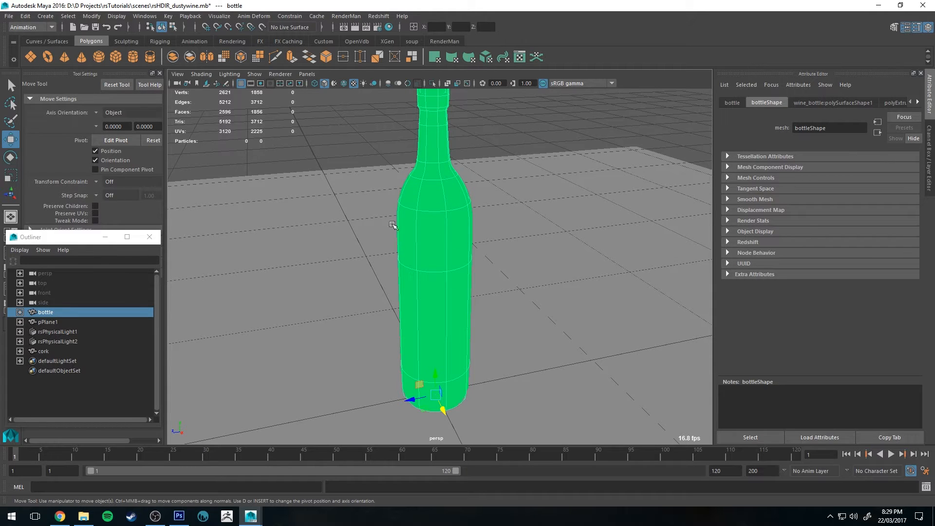
{"action": "left_click_drag", "start_coordinate": [487, 224], "coordinate": [579, 131], "text": "alt"}
{"action": "left_click", "coordinate": [579, 132]}
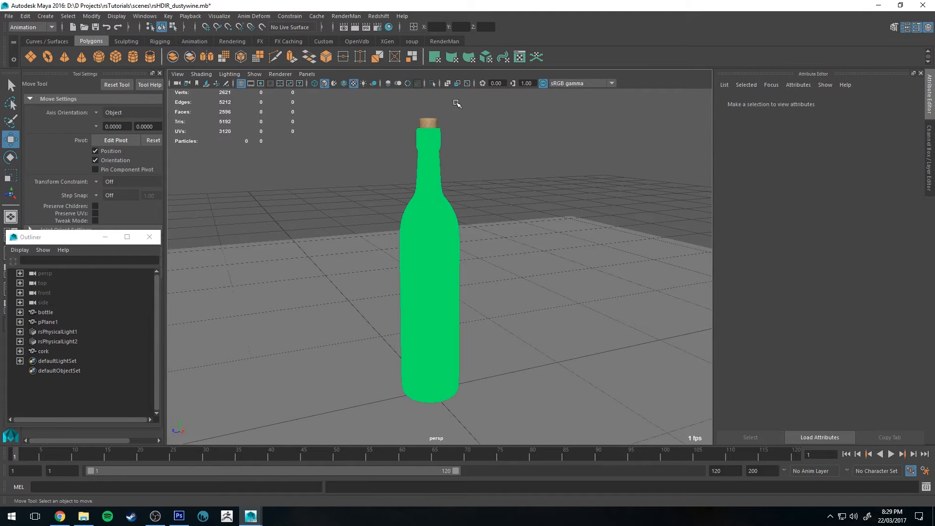
Create a RedshiftMaterialBlender material in the Hypershade.
{"action": "left_click", "coordinate": [388, 28]}
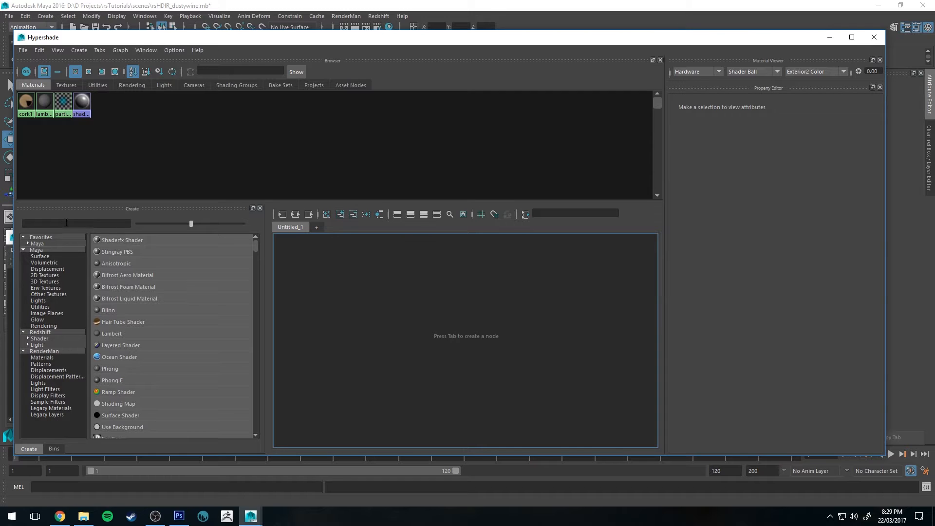
{"action": "left_click", "coordinate": [49, 332]}
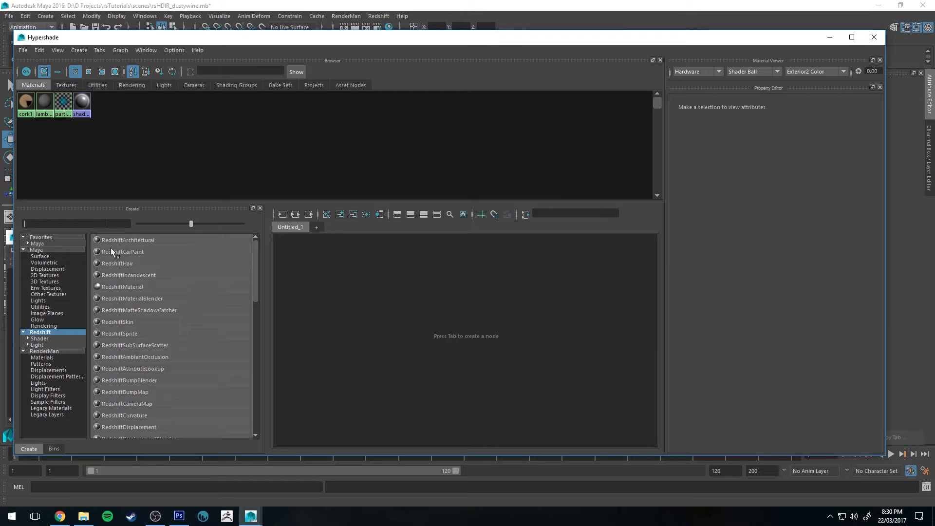
{"action": "left_click", "coordinate": [119, 299]}
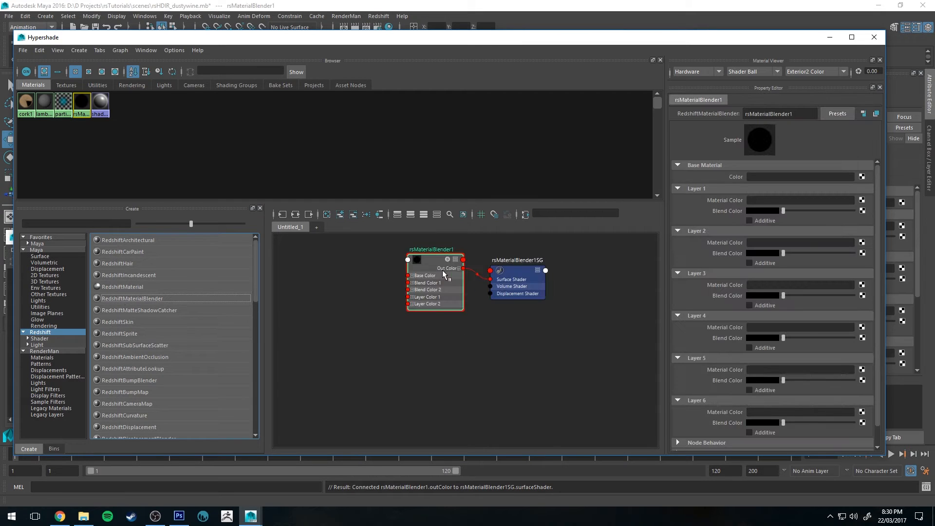
{"action": "middle_click_drag", "start_coordinate": [441, 253], "coordinate": [428, 288], "text": "alt"}
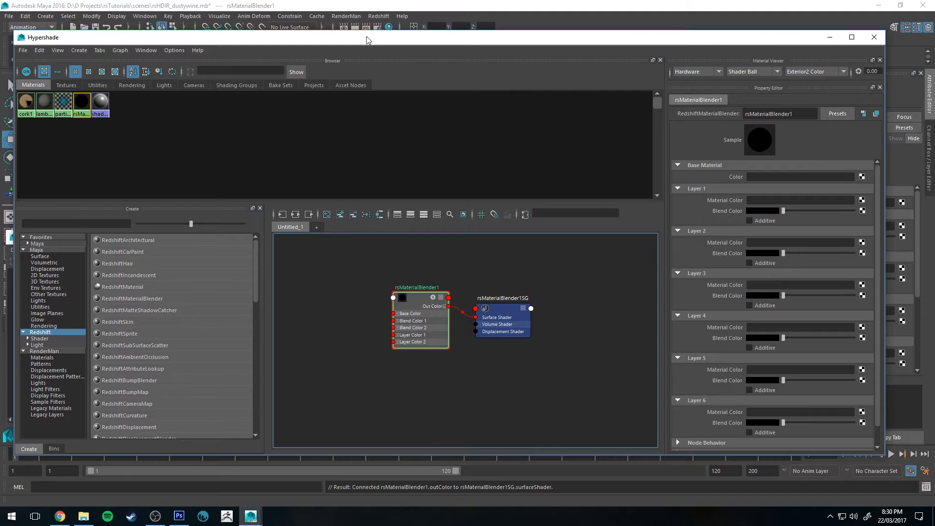
Assign the new material blender to the bottle mesh.
{"action": "left_click_drag", "start_coordinate": [370, 40], "coordinate": [864, 178]}
{"action": "left_click", "coordinate": [432, 187]}
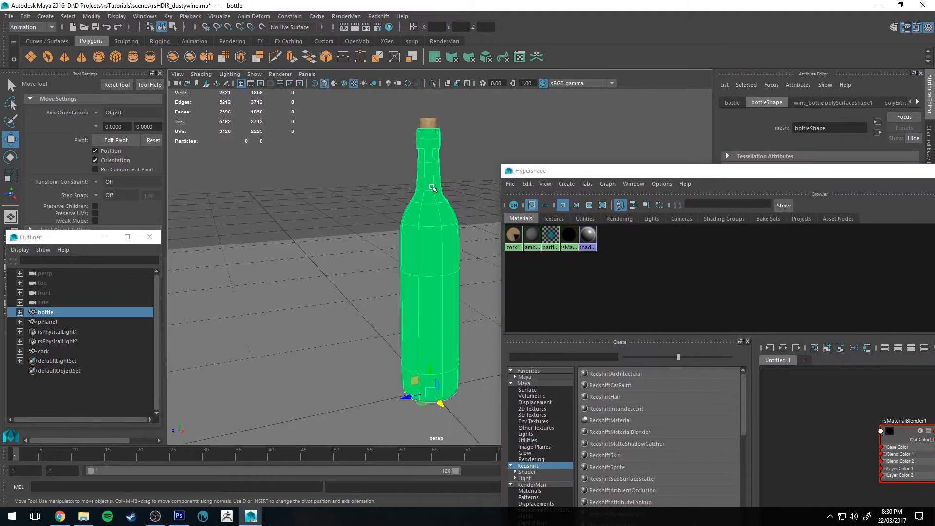
{"action": "left_click_drag", "start_coordinate": [686, 175], "coordinate": [175, 58]}
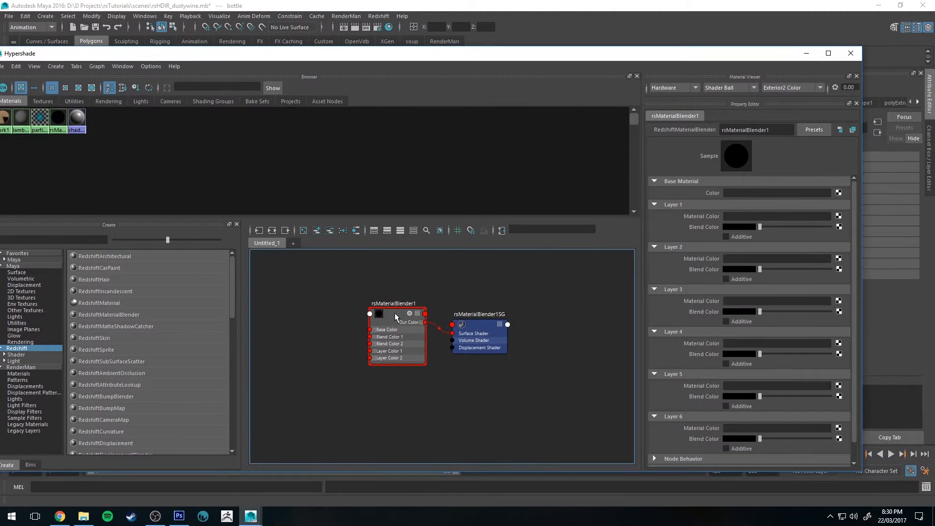
{"action": "right_click_drag", "start_coordinate": [394, 313], "coordinate": [401, 292]}
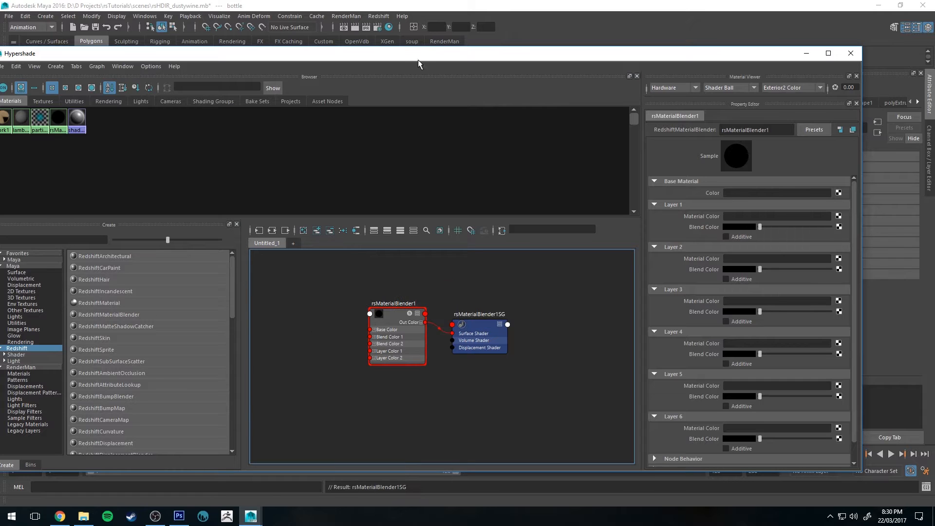
{"action": "left_click_drag", "start_coordinate": [418, 55], "coordinate": [425, 35]}
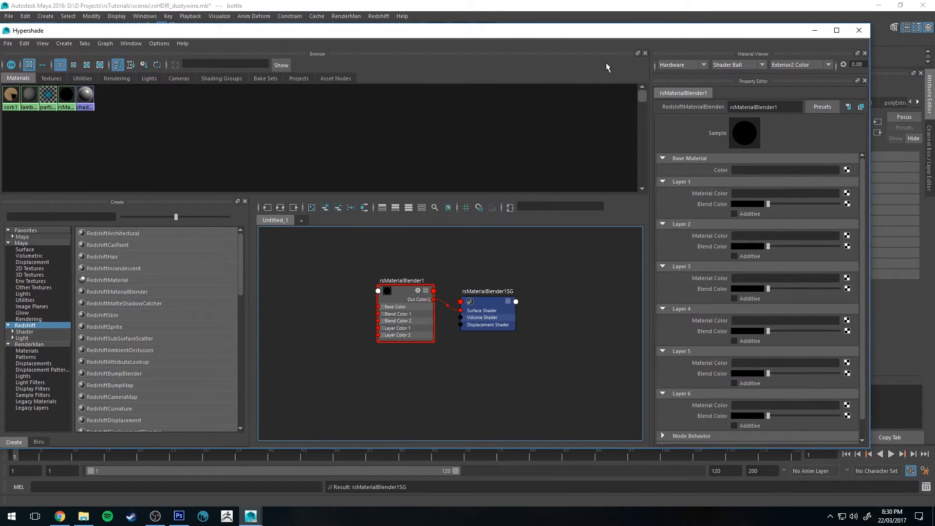
Connect a new RedshiftMaterial to the base color of rsMaterialBlender1.
{"action": "left_click", "coordinate": [408, 283]}
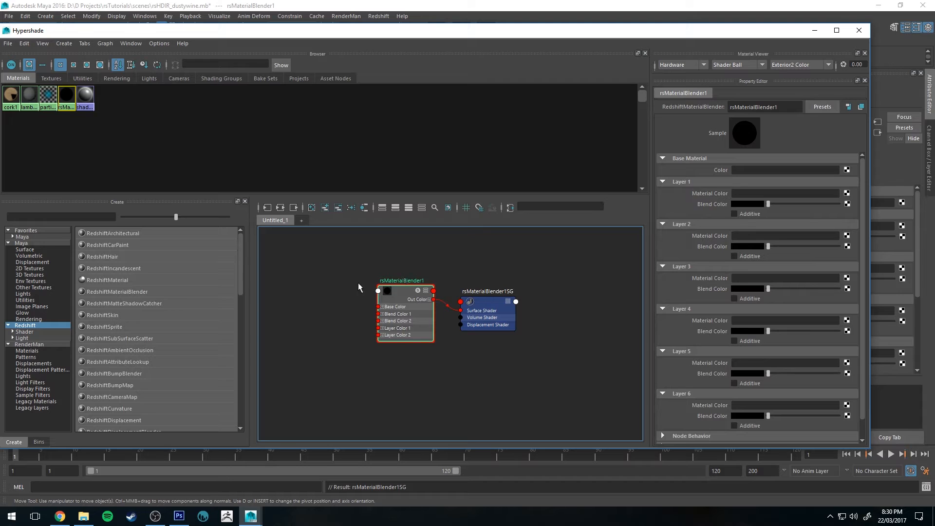
{"action": "middle_click_drag", "start_coordinate": [350, 277], "coordinate": [430, 281], "text": "alt"}
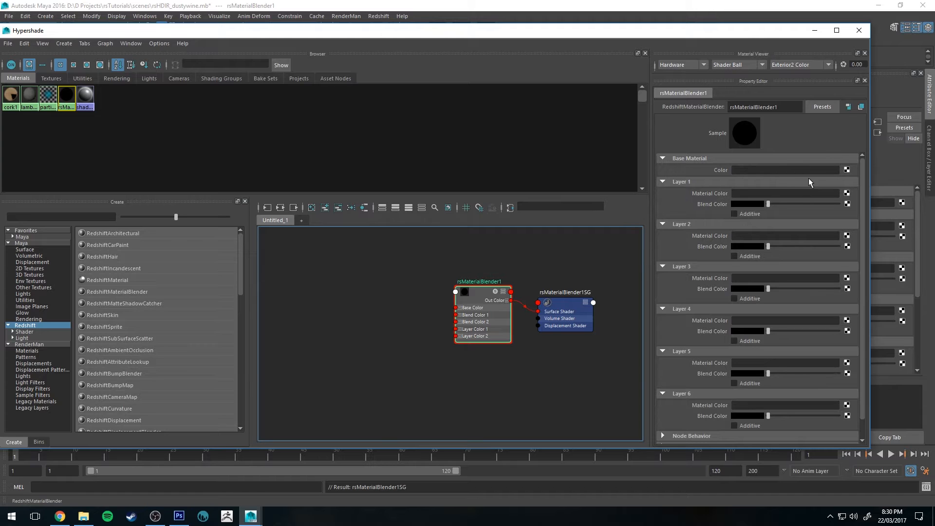
{"action": "left_click", "coordinate": [847, 170]}
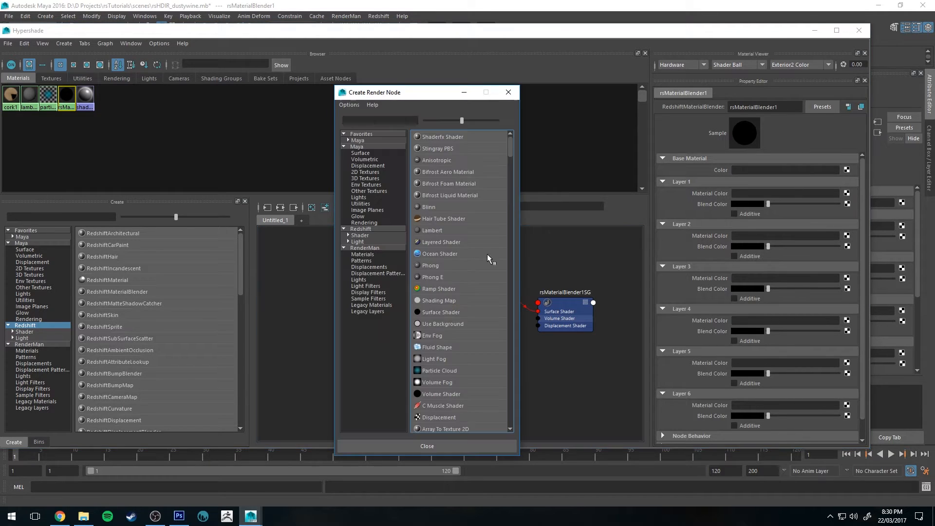
{"action": "left_click", "coordinate": [366, 229]}
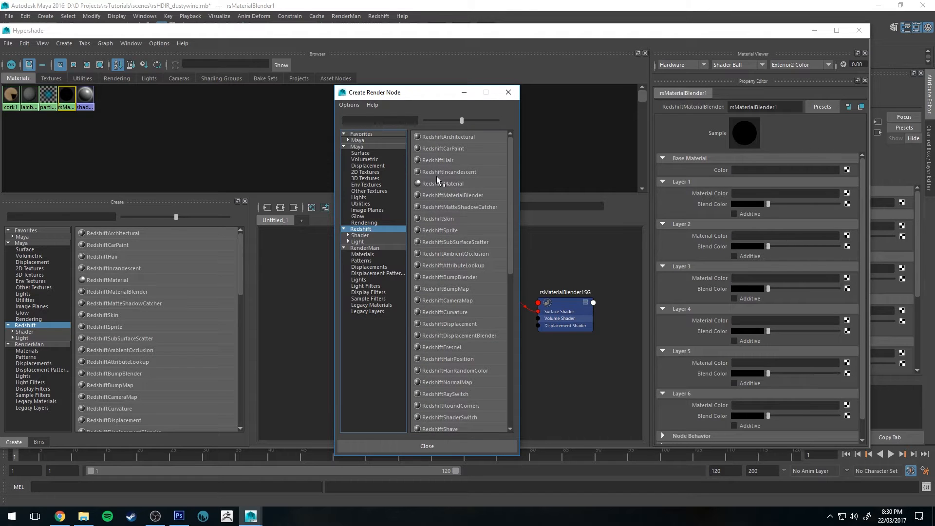
{"action": "left_click", "coordinate": [442, 184]}
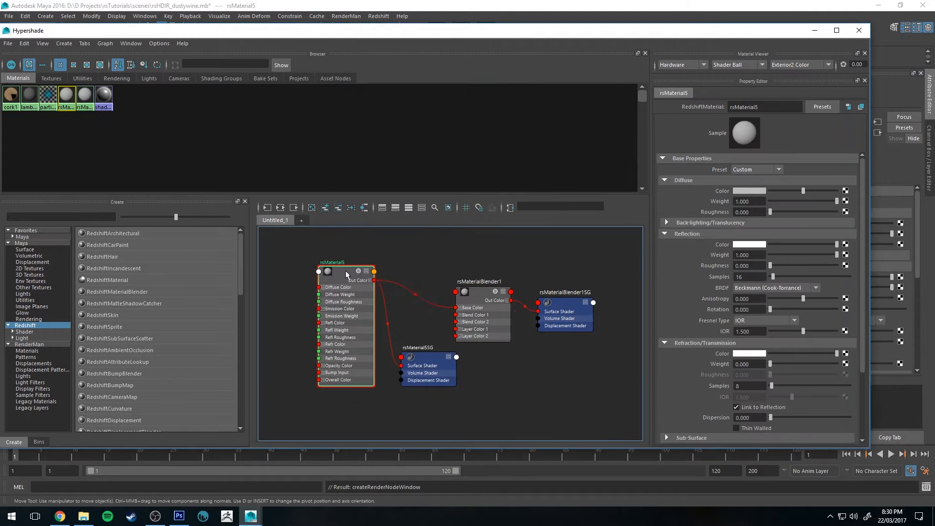
Rename the new base material as glass and set its diffuse weight to 0.
{"action": "double_click", "coordinate": [753, 106]}
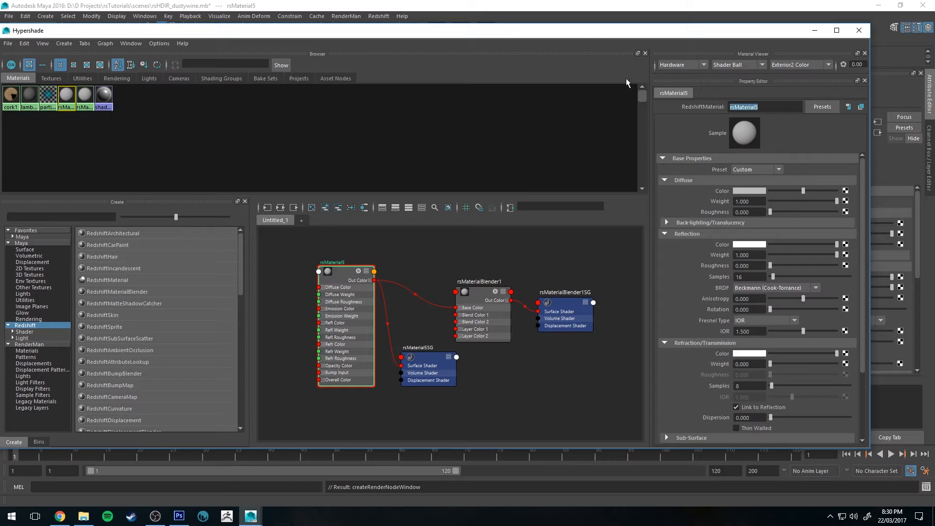
{"action": "type", "text": "glass"}
{"action": "key", "text": "Return"}
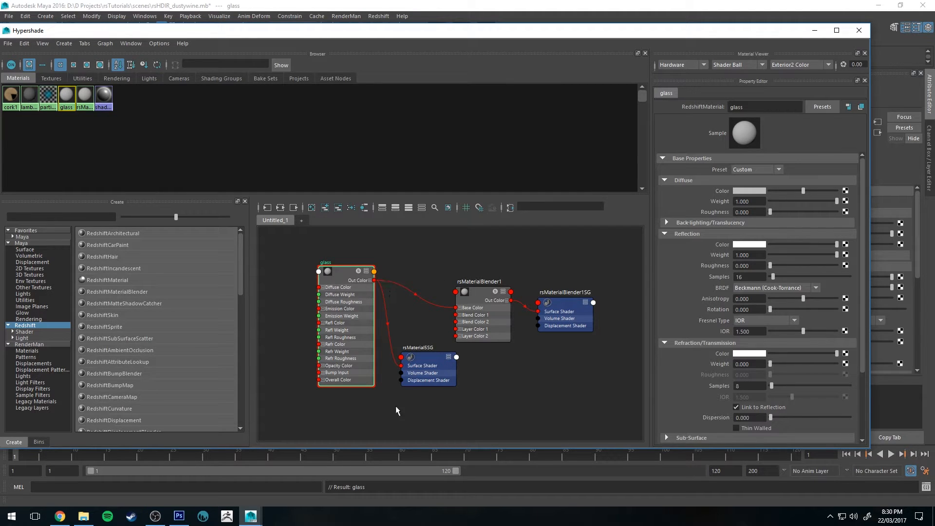
{"action": "left_click", "coordinate": [328, 271]}
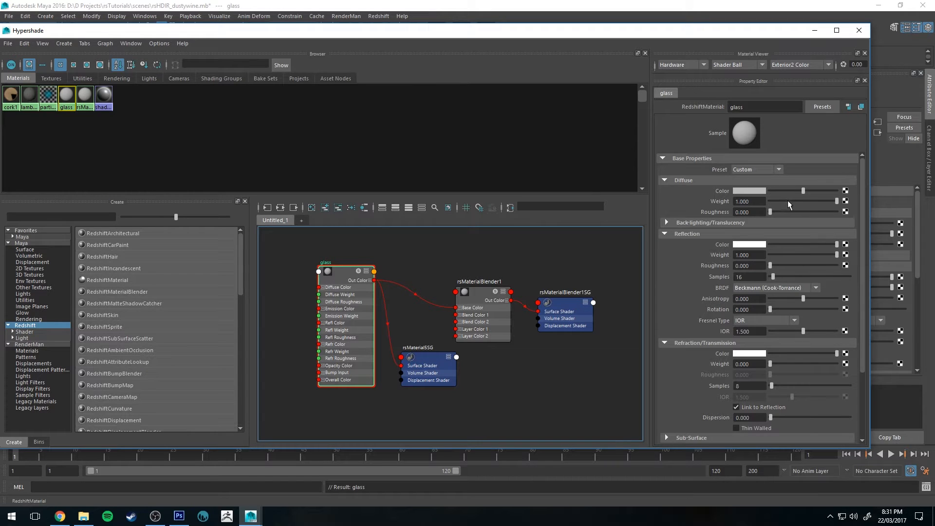
{"action": "left_click_drag", "start_coordinate": [791, 200], "coordinate": [755, 200]}
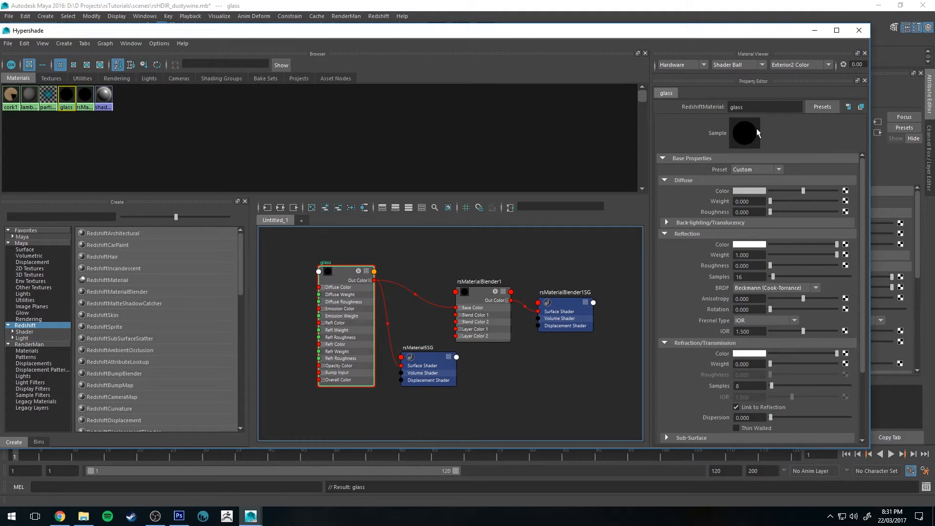
Set the glass material's refraction weight to 1 and its refraction color to dark green.
{"action": "scroll", "coordinate": [691, 247], "scroll_direction": "down", "scroll_amount": 3}
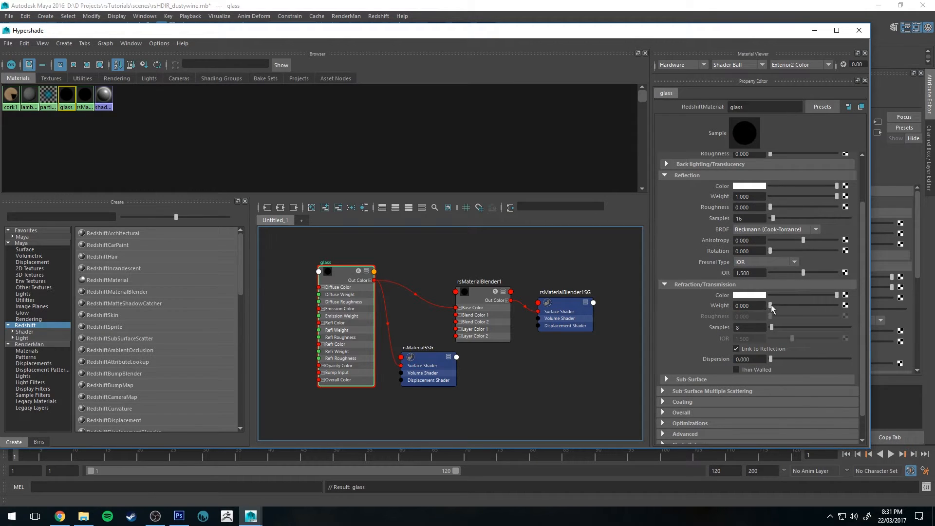
{"action": "left_click_drag", "start_coordinate": [772, 306], "coordinate": [841, 305]}
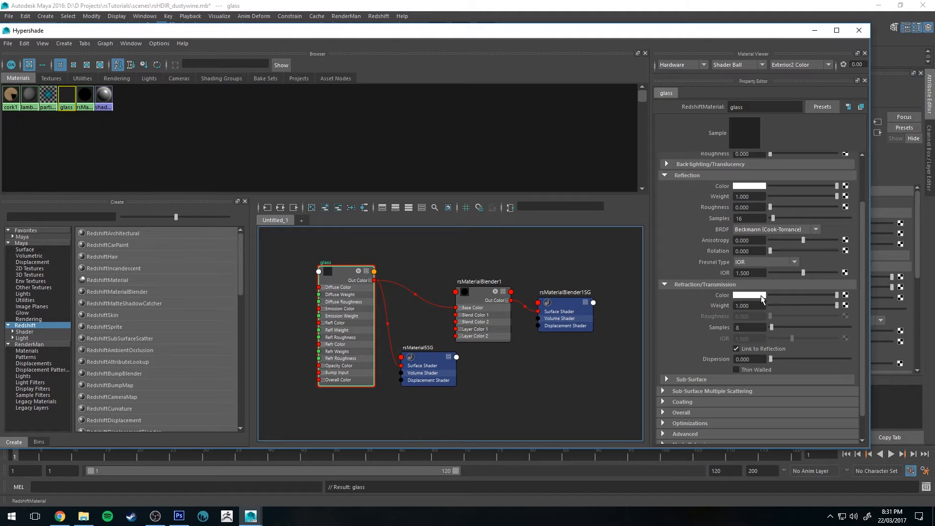
{"action": "left_click", "coordinate": [760, 296]}
{"action": "left_click", "coordinate": [697, 289]}
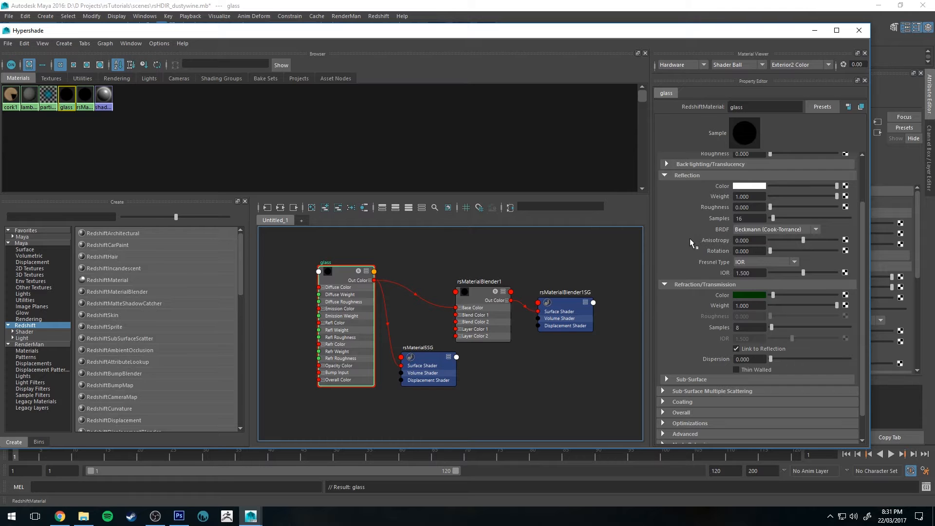
Preview the glass bottle from several angles in a live Redshift IPR render, and stop the render.
{"action": "left_click", "coordinate": [814, 30]}
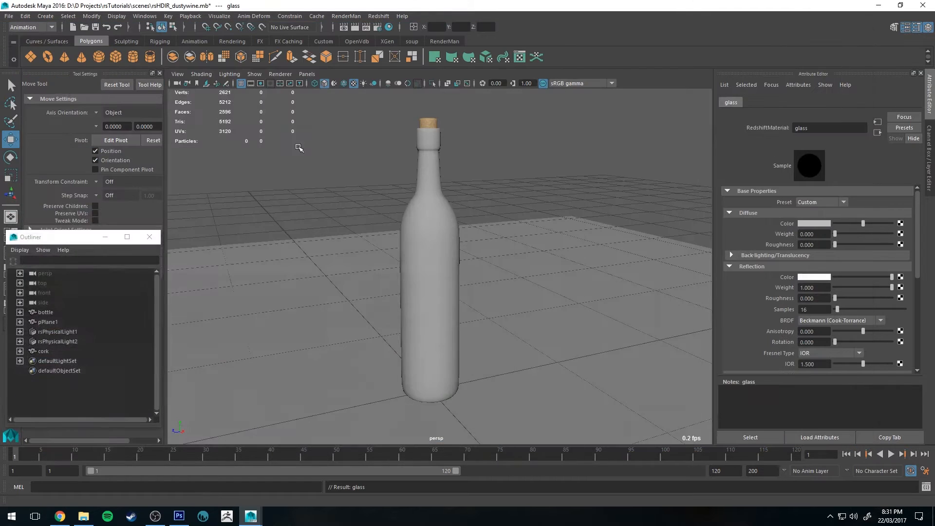
{"action": "right_click_drag", "start_coordinate": [492, 146], "coordinate": [484, 252], "text": "alt"}
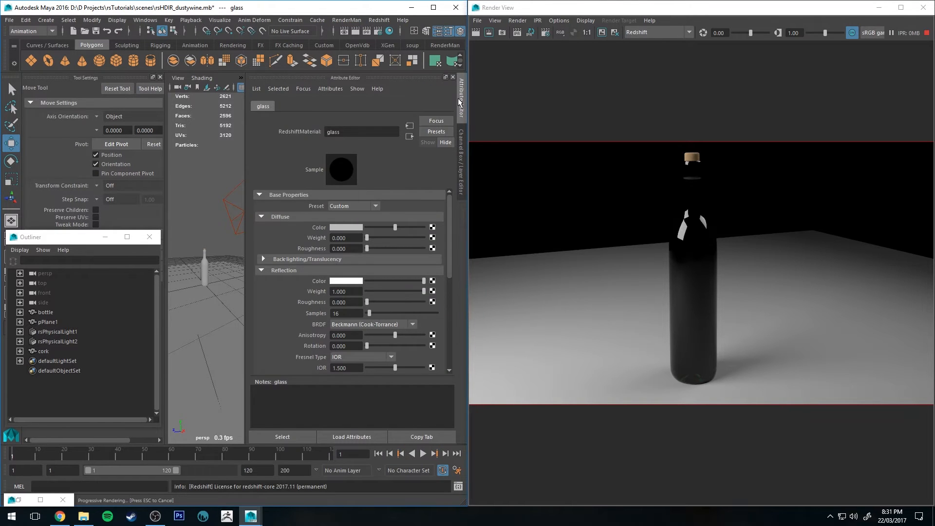
{"action": "key", "text": "ctrl+a"}
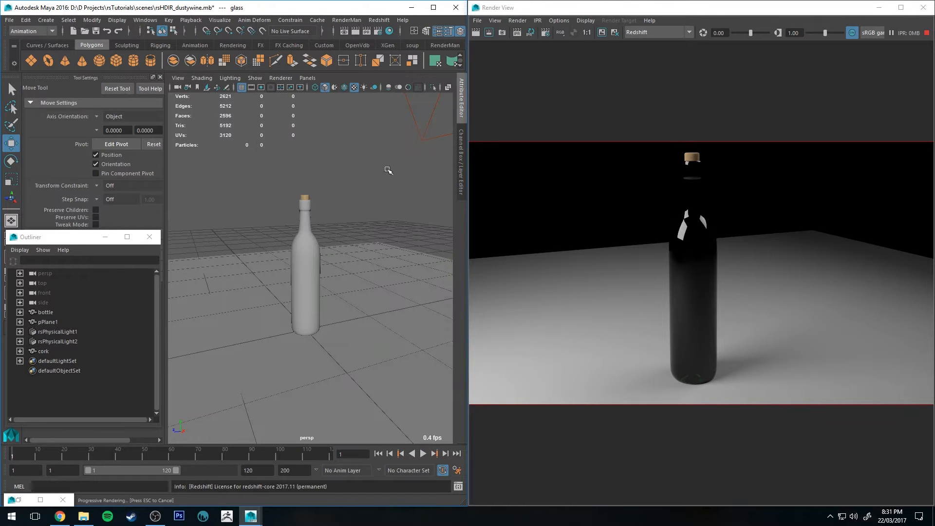
{"action": "left_click_drag", "start_coordinate": [363, 241], "coordinate": [339, 242], "text": "alt"}
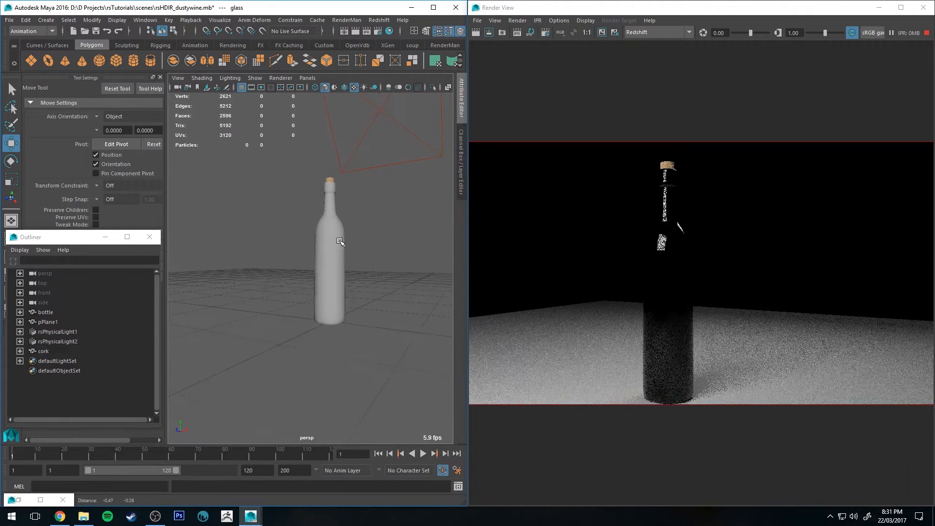
{"action": "right_click_drag", "start_coordinate": [339, 242], "coordinate": [371, 285], "text": "alt"}
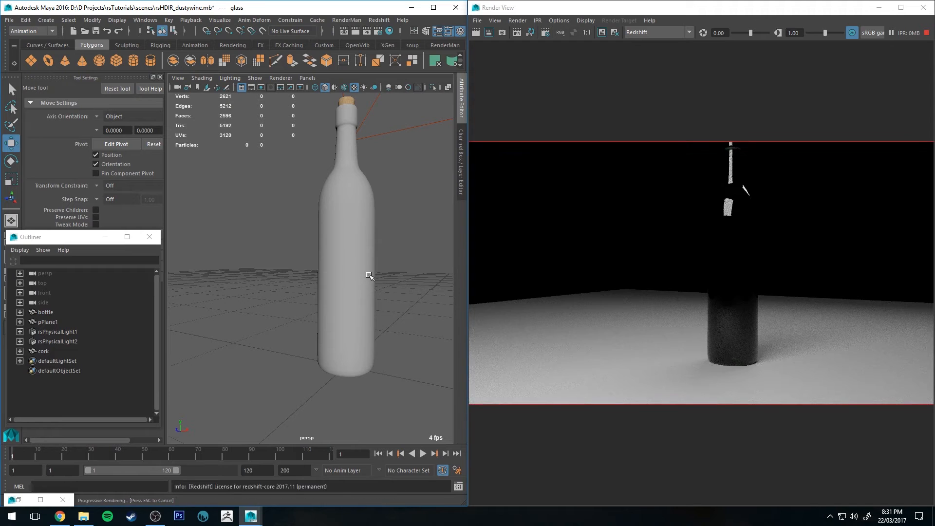
{"action": "left_click_drag", "start_coordinate": [370, 275], "coordinate": [285, 266], "text": "alt"}
{"action": "right_click_drag", "start_coordinate": [284, 267], "coordinate": [304, 200], "text": "alt"}
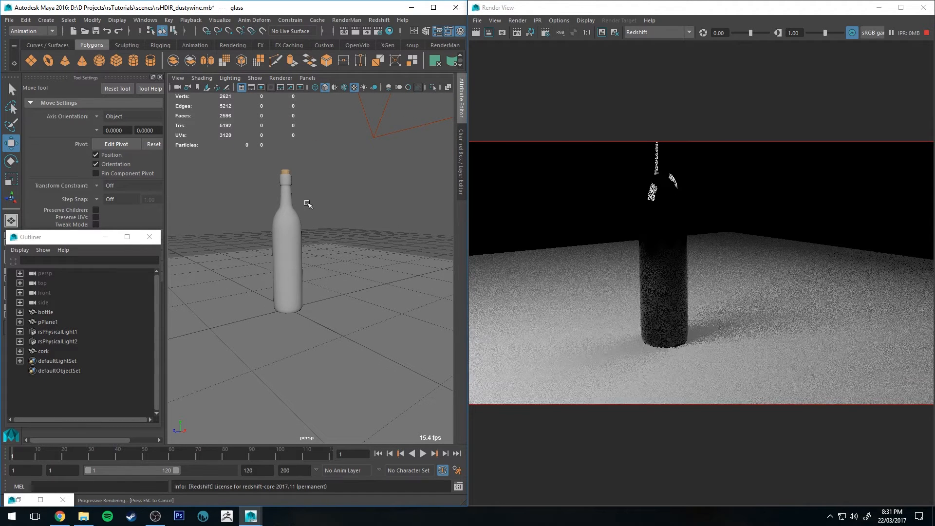
{"action": "middle_click_drag", "start_coordinate": [319, 198], "coordinate": [328, 255], "text": "alt"}
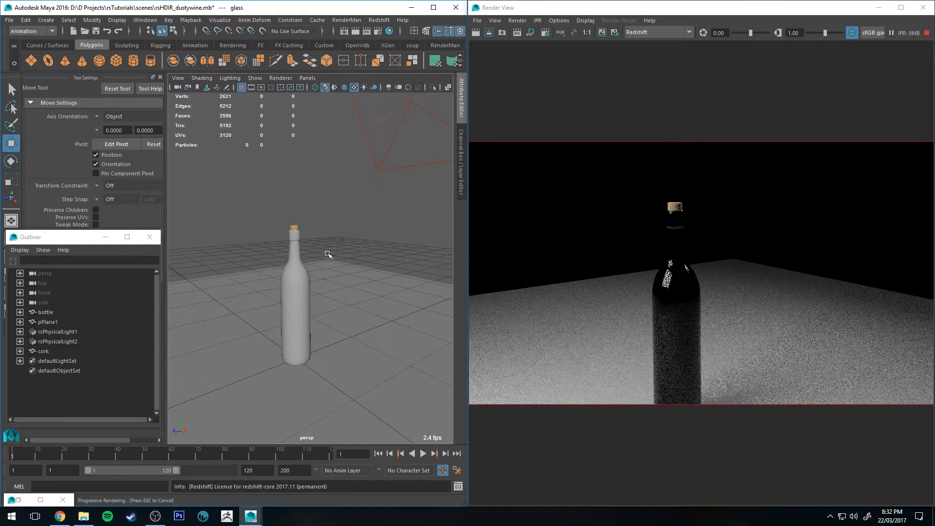
{"action": "left_click_drag", "start_coordinate": [332, 257], "coordinate": [342, 216], "text": "alt"}
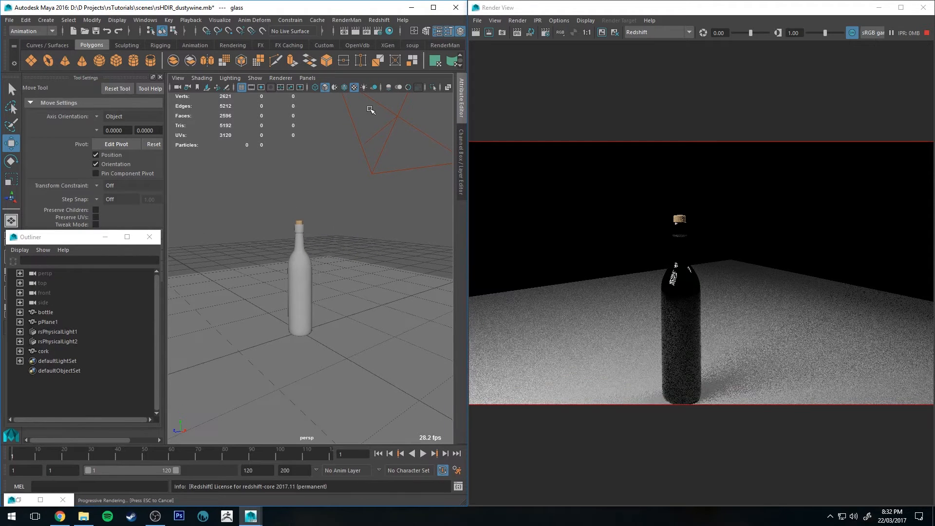
{"action": "left_click", "coordinate": [926, 33]}
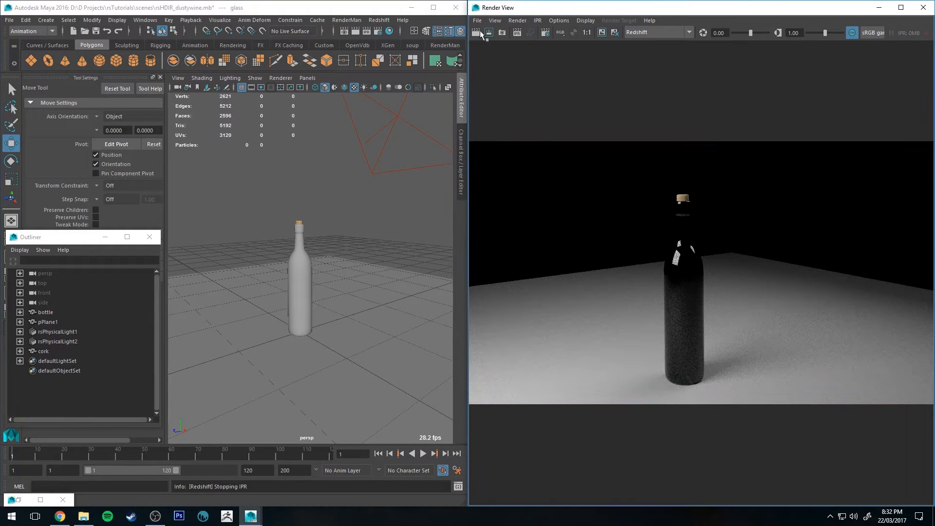
Open the Hypershade and maximize it over the full screen to show the glass and blender network.
{"action": "left_click", "coordinate": [389, 31]}
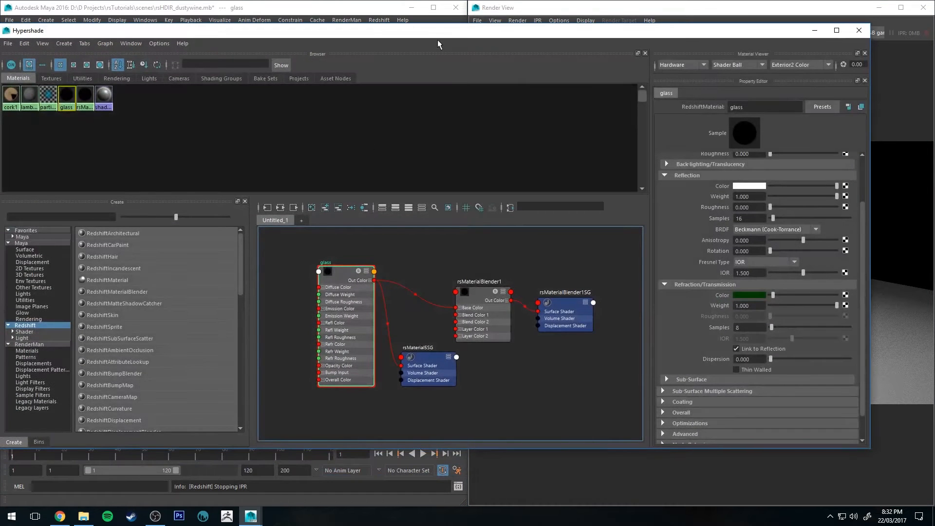
{"action": "left_click_drag", "start_coordinate": [451, 33], "coordinate": [468, 4]}
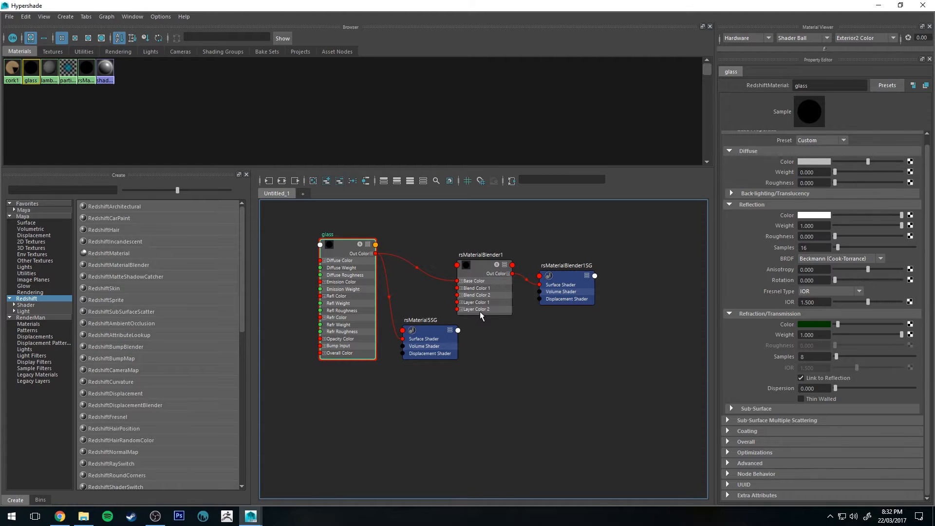
{"action": "left_click", "coordinate": [434, 279]}
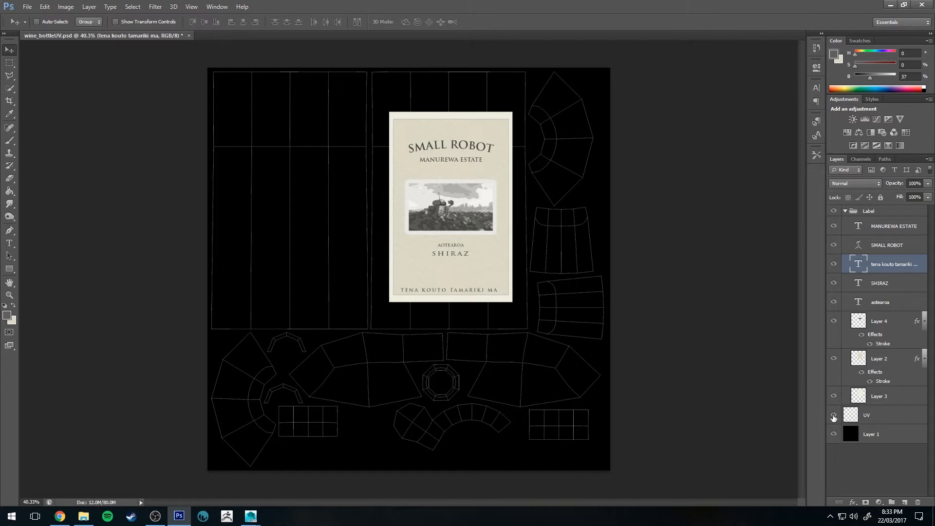
Switch to wine_bottleUV.psd in Photoshop, hide the UV wireframe layer and examine the label's lettering and paper grain.
{"action": "left_click", "coordinate": [833, 416]}
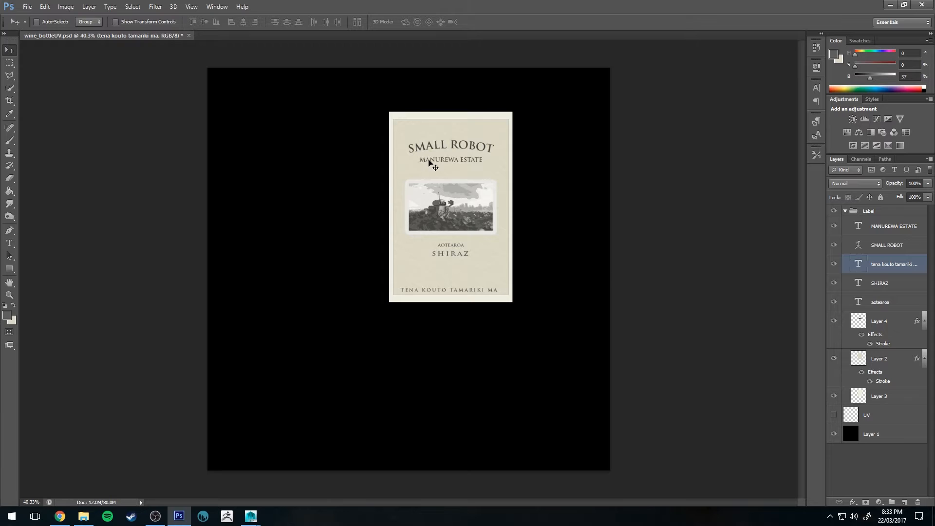
{"action": "scroll", "coordinate": [450, 130], "scroll_direction": "up", "scroll_amount": 2, "text": "alt"}
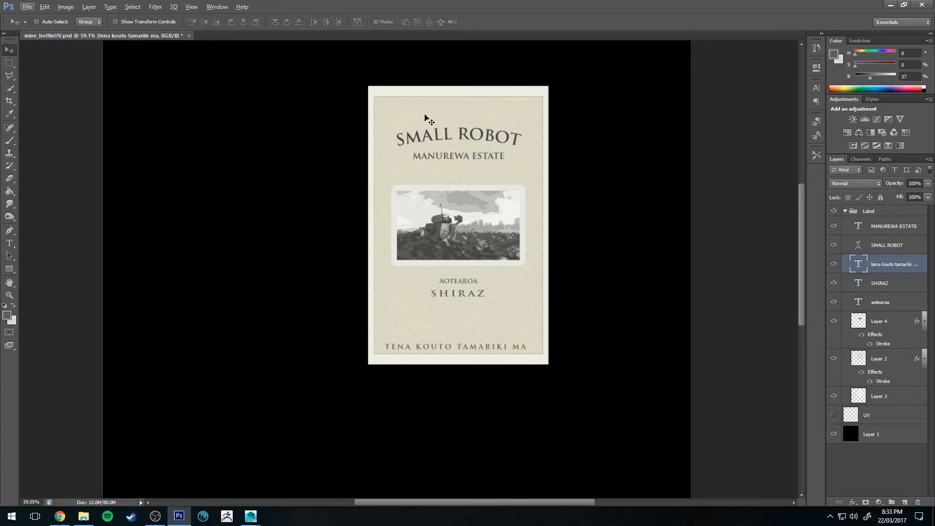
{"action": "scroll", "coordinate": [448, 159], "scroll_direction": "up", "scroll_amount": 4, "text": "alt"}
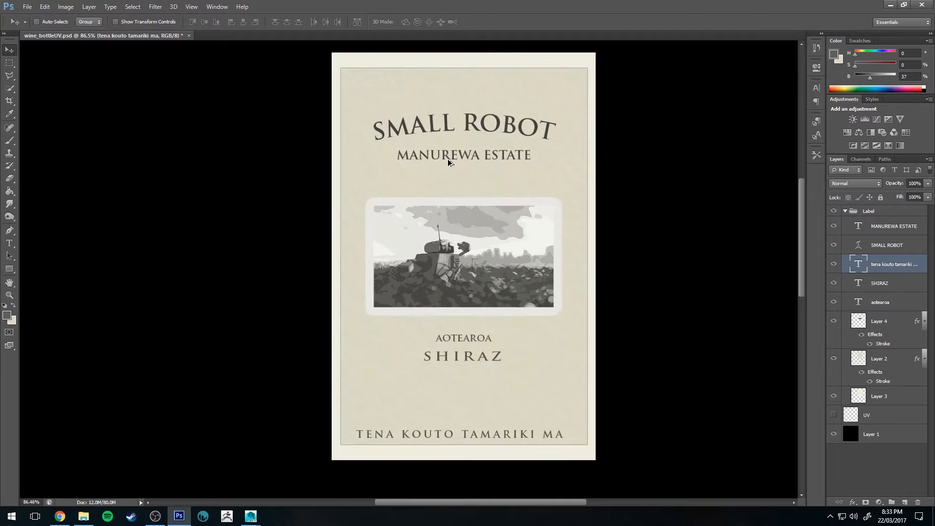
{"action": "scroll", "coordinate": [447, 161], "scroll_direction": "down", "scroll_amount": 5, "text": "alt"}
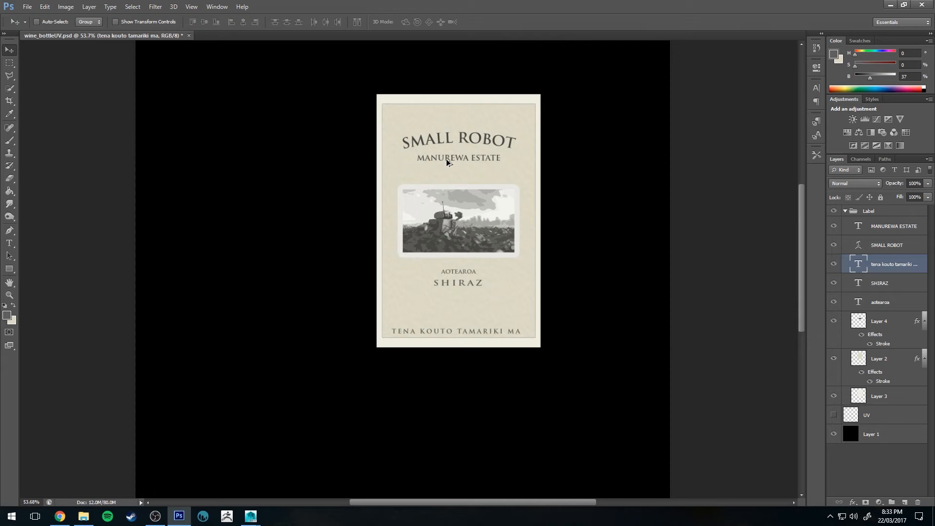
{"action": "scroll", "coordinate": [446, 158], "scroll_direction": "up", "scroll_amount": 2, "text": "alt"}
{"action": "scroll", "coordinate": [423, 134], "scroll_direction": "up", "scroll_amount": 3, "text": "alt"}
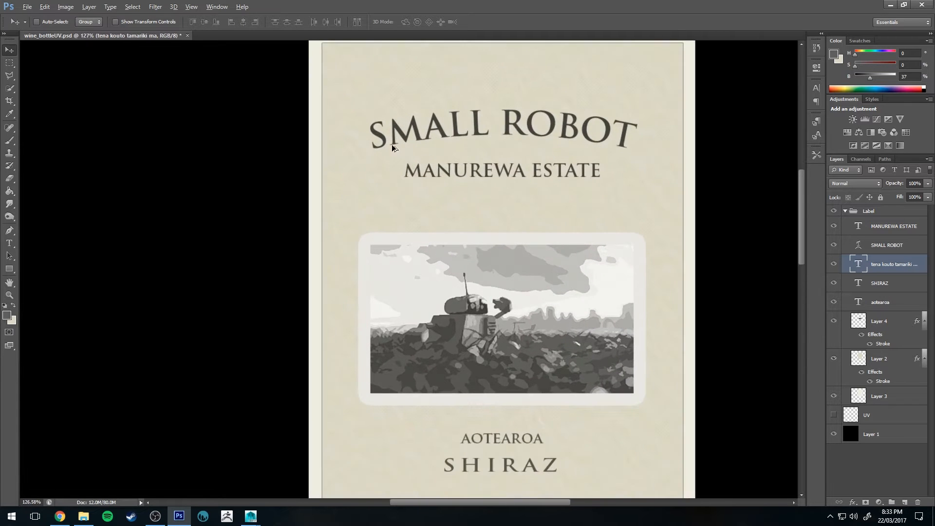
{"action": "scroll", "coordinate": [359, 117], "scroll_direction": "up", "scroll_amount": 4, "text": "alt"}
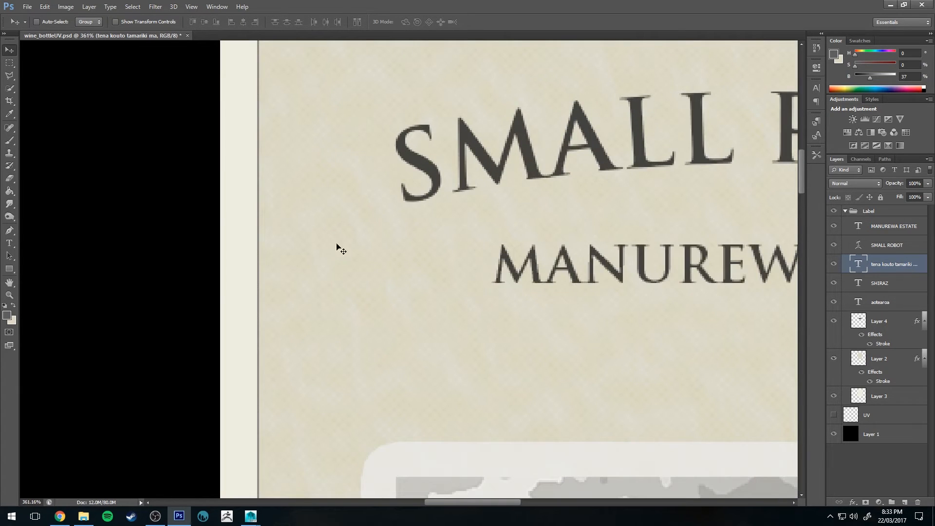
{"action": "scroll", "coordinate": [370, 217], "scroll_direction": "down", "scroll_amount": 10, "text": "alt"}
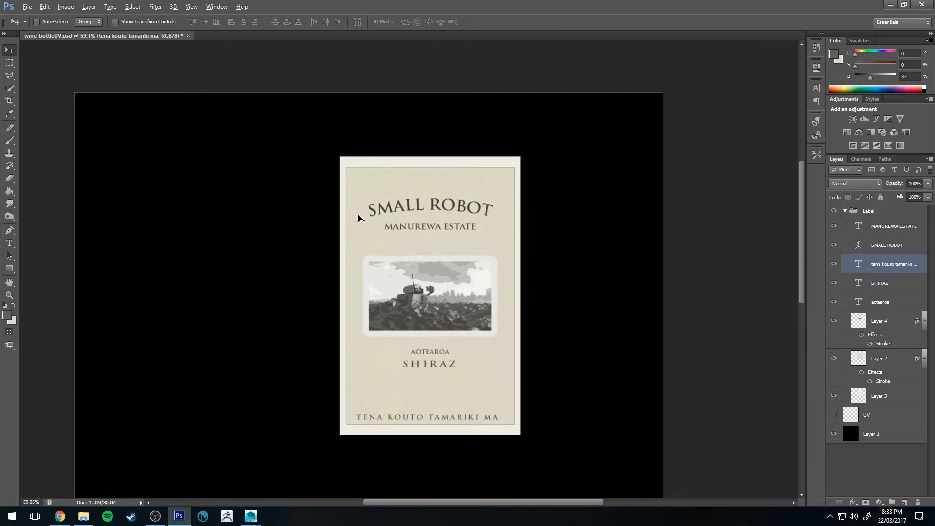
{"action": "left_click_drag", "start_coordinate": [803, 173], "coordinate": [803, 185]}
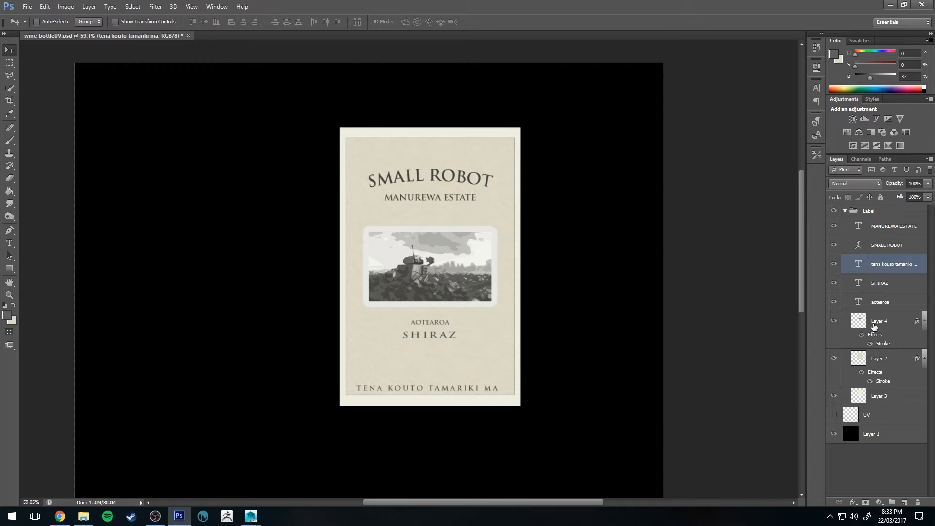
Load Layer 2's outline as a selection and add a new layer named Texture above Layer 4.
{"action": "left_click", "coordinate": [858, 360]}
{"action": "left_click", "coordinate": [858, 359], "text": "ctrl"}
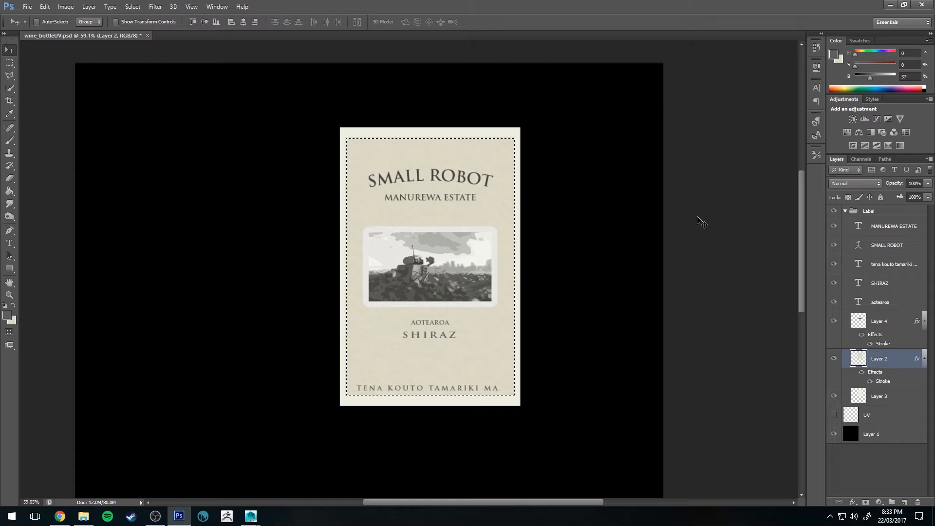
{"action": "left_click", "coordinate": [870, 321]}
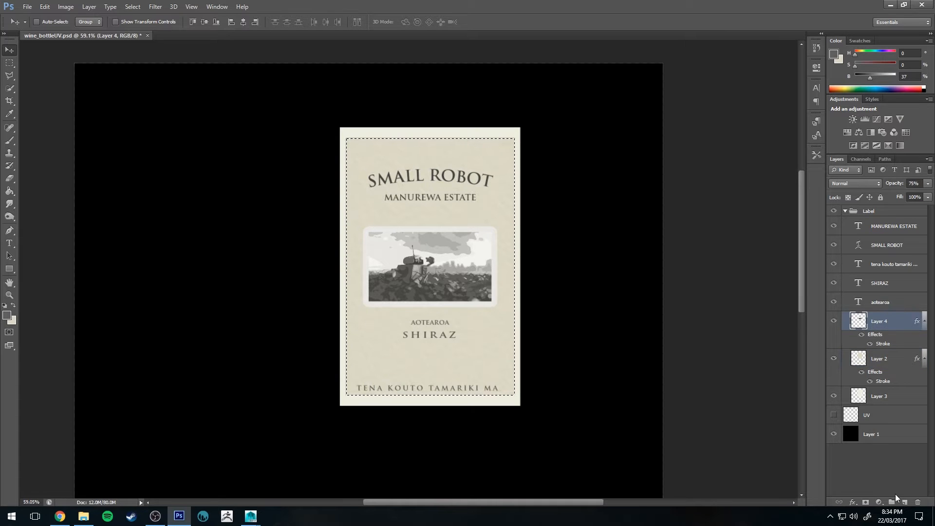
{"action": "left_click", "coordinate": [904, 501]}
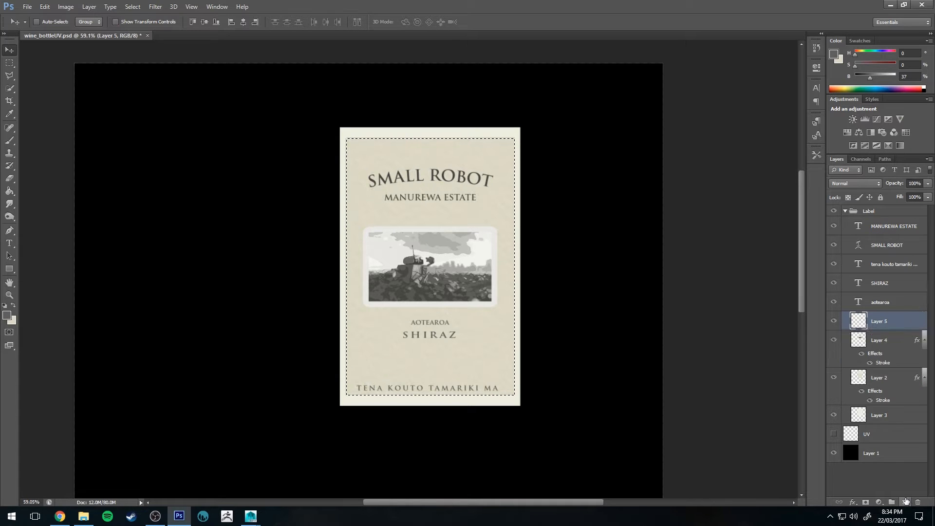
{"action": "double_click", "coordinate": [881, 322]}
{"action": "type", "text": "Texture"}
{"action": "key", "text": "Return"}
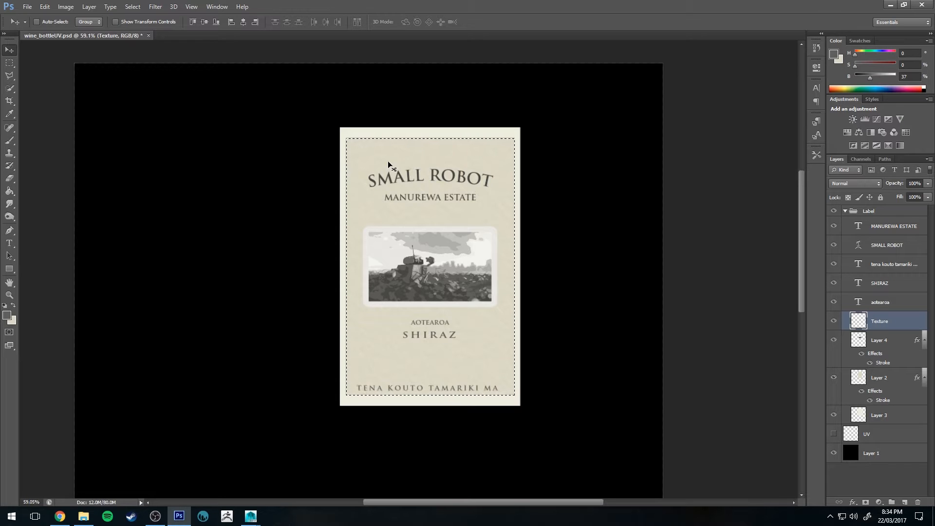
Sample the label's beige as the foreground colour and set the background colour to beige d5d2be.
{"action": "key", "text": "b"}
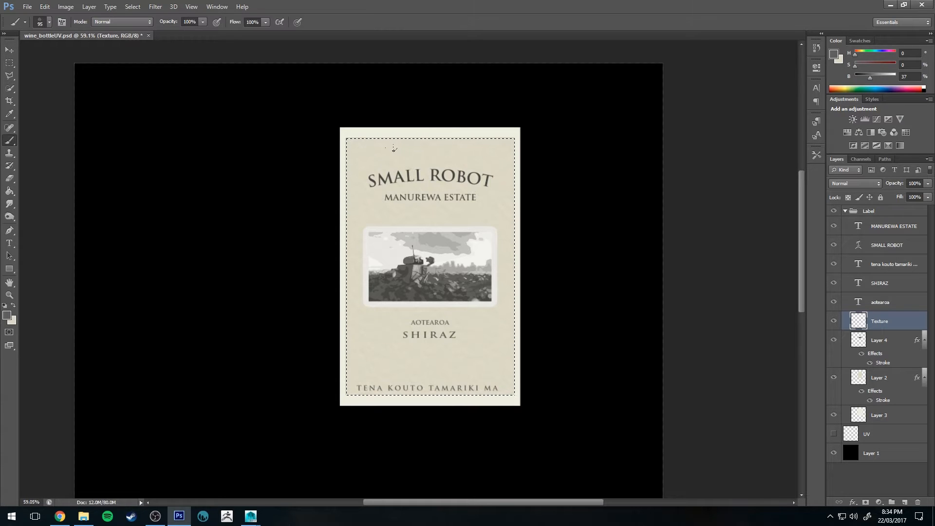
{"action": "left_click", "coordinate": [388, 145], "text": "alt"}
{"action": "left_click", "coordinate": [11, 320]}
{"action": "left_click", "coordinate": [77, 172]}
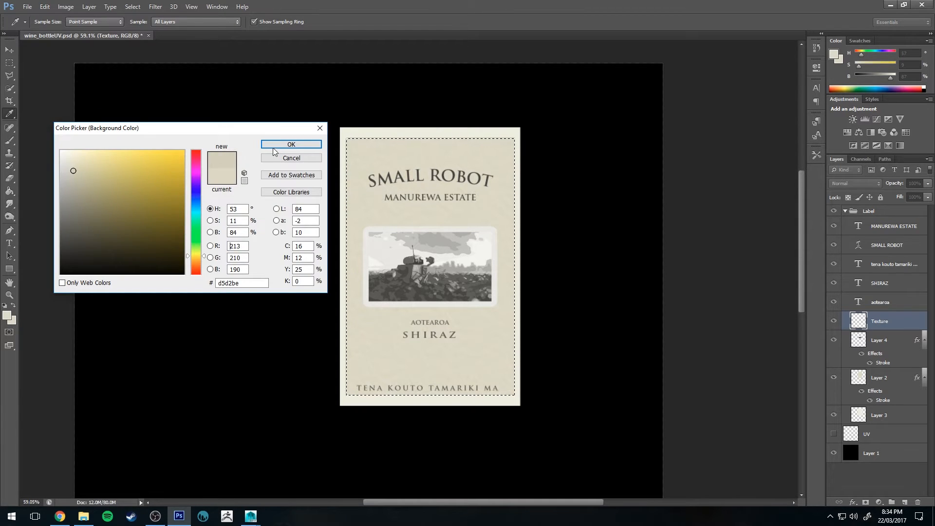
{"action": "left_click", "coordinate": [275, 146]}
{"action": "left_click", "coordinate": [12, 322]}
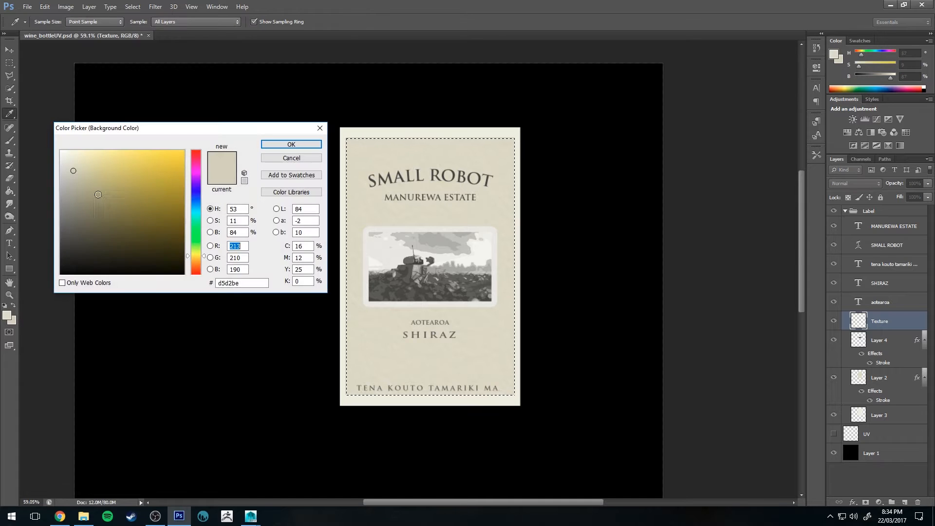
{"action": "left_click", "coordinate": [291, 145]}
Fill the selected label area on the Texture layer with the beige foreground colour using the Paint Bucket.
{"action": "key", "text": "b"}
{"action": "key", "text": "g"}
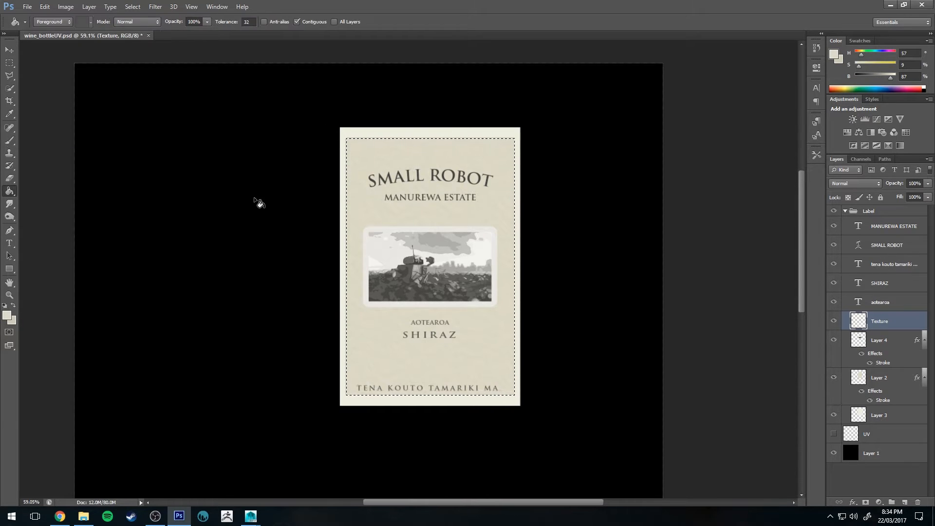
{"action": "left_click", "coordinate": [425, 155]}
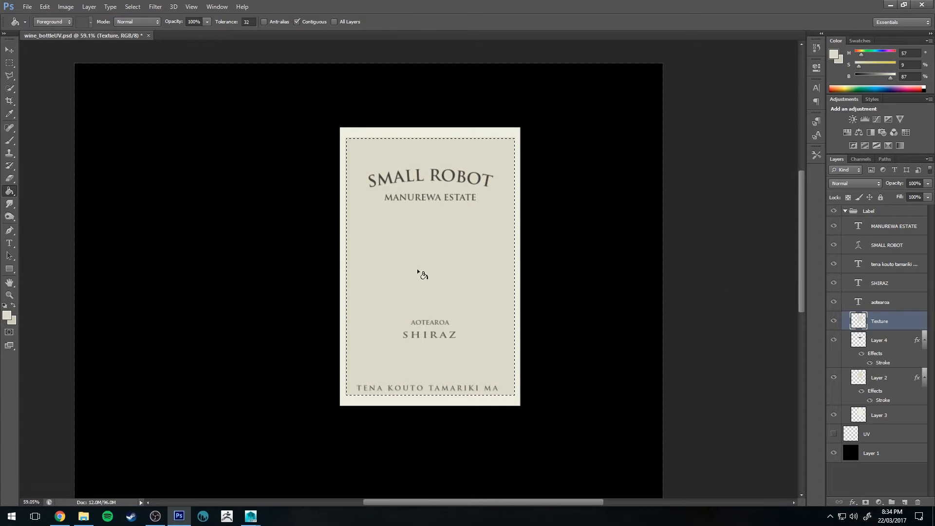
Apply the Note Paper filter to the Texture layer with image balance 25, graininess 10 and relief 11.
{"action": "key", "text": "v"}
{"action": "left_click", "coordinate": [156, 7]}
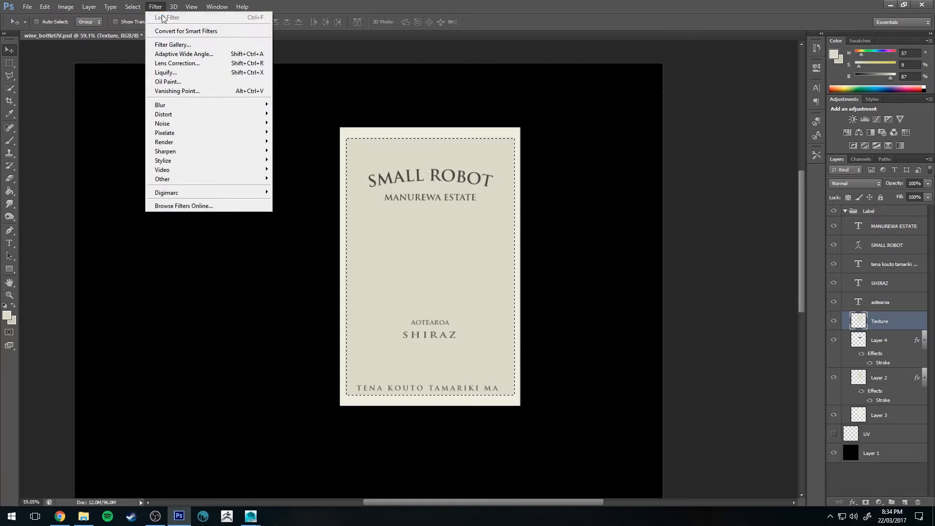
{"action": "left_click", "coordinate": [168, 45]}
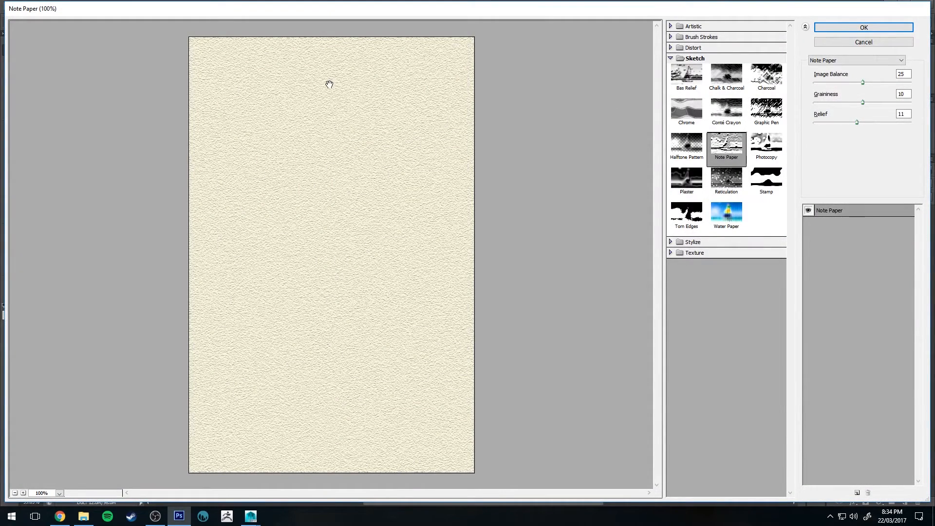
{"action": "key", "text": "Return"}
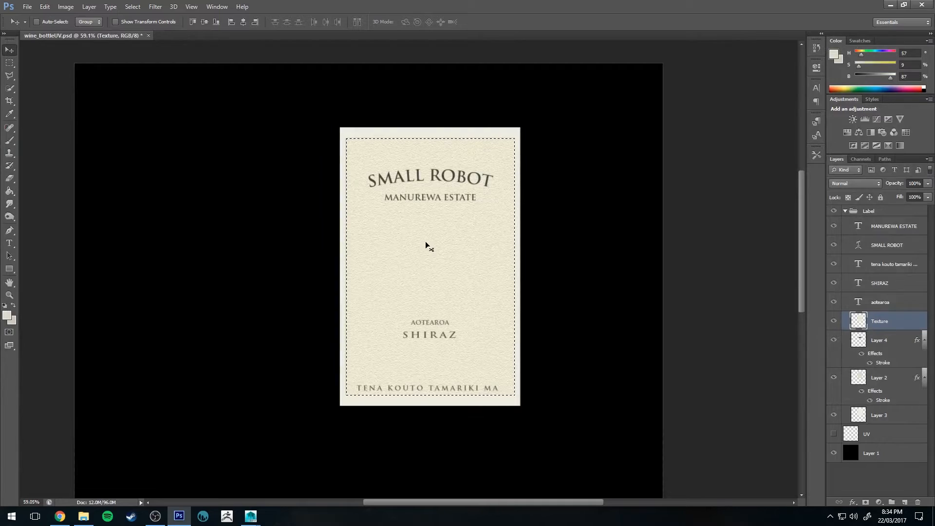
Move the Texture layer directly above Layer 3 in the Label group and delete Layer 2.
{"action": "scroll", "coordinate": [399, 223], "scroll_direction": "up", "scroll_amount": 5, "text": "alt"}
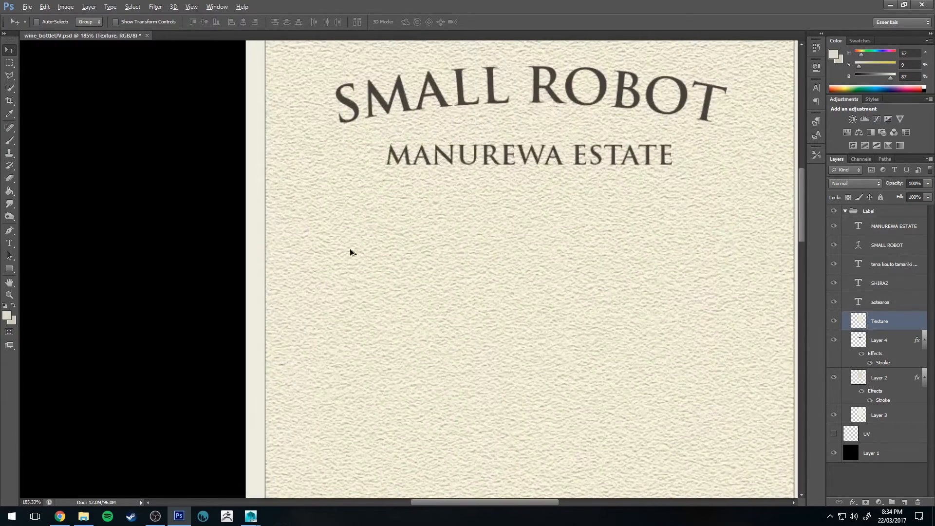
{"action": "scroll", "coordinate": [353, 239], "scroll_direction": "up", "scroll_amount": 4, "text": "alt"}
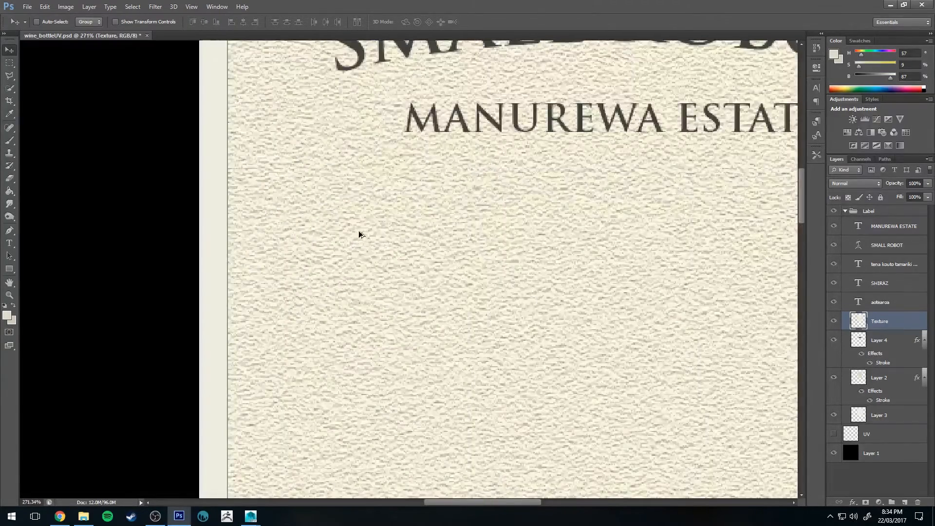
{"action": "scroll", "coordinate": [358, 234], "scroll_direction": "down", "scroll_amount": 7, "text": "alt"}
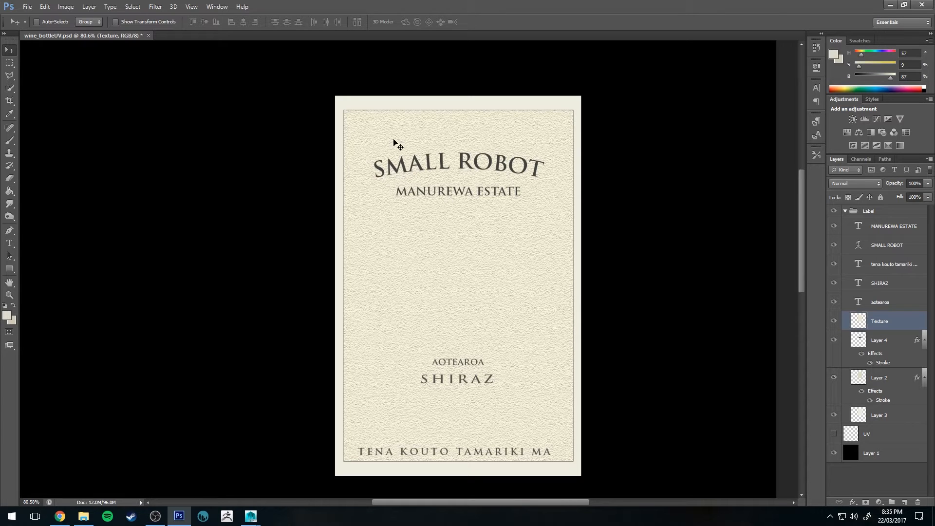
{"action": "scroll", "coordinate": [435, 199], "scroll_direction": "down", "scroll_amount": 2, "text": "alt"}
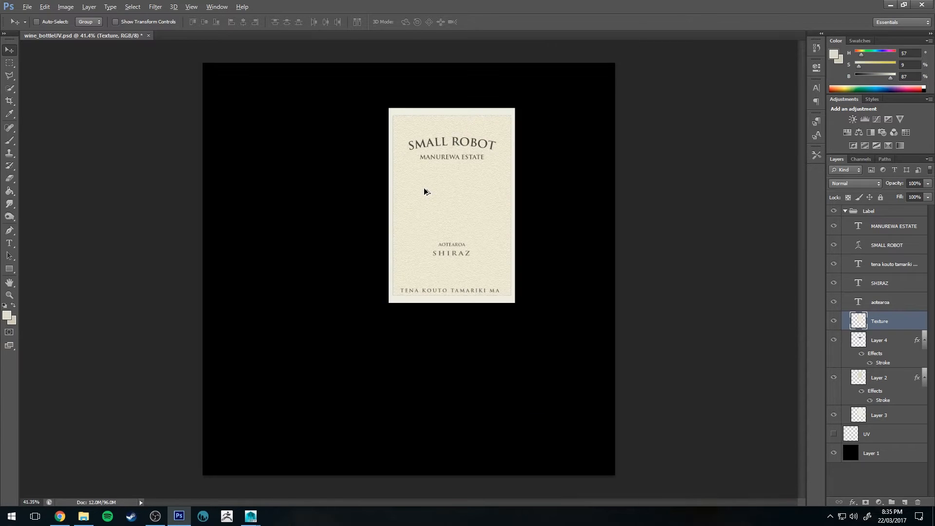
{"action": "scroll", "coordinate": [425, 189], "scroll_direction": "up", "scroll_amount": 1, "text": "alt"}
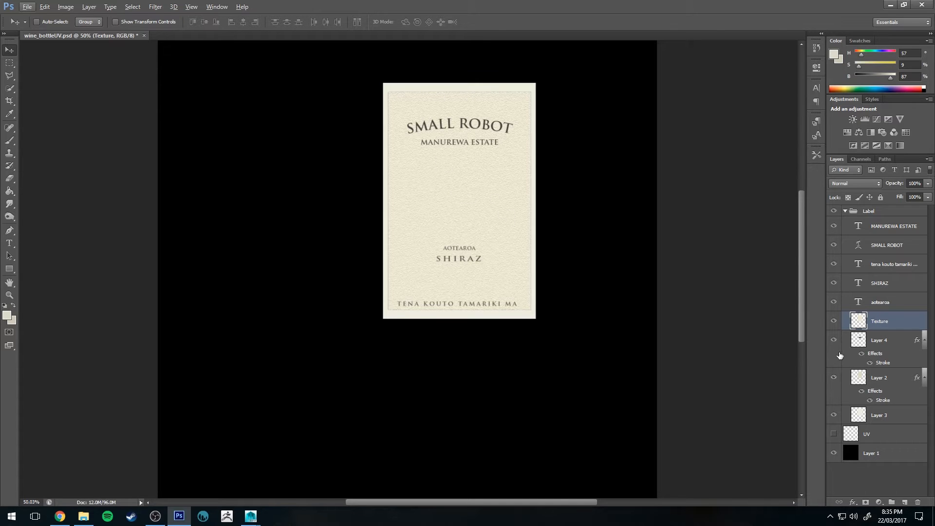
{"action": "left_click_drag", "start_coordinate": [859, 321], "coordinate": [869, 401]}
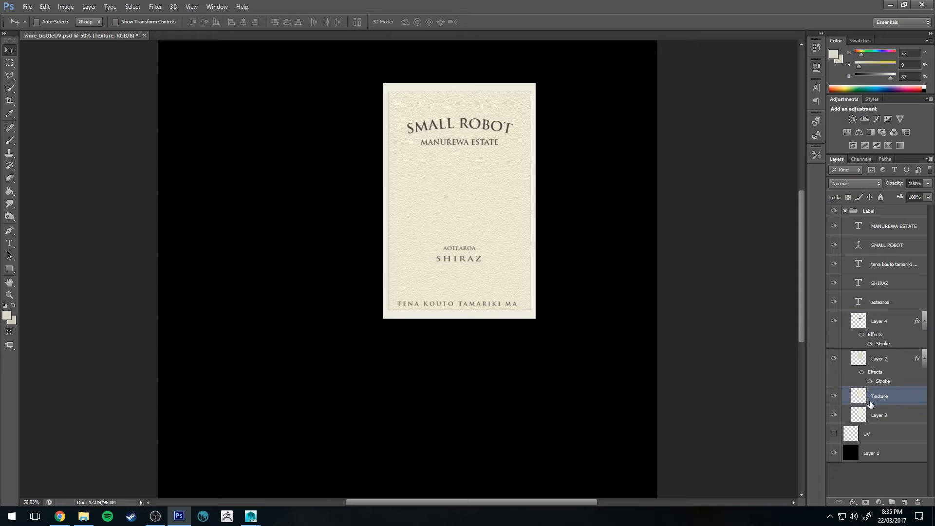
{"action": "left_click", "coordinate": [876, 359]}
{"action": "key", "text": "Delete"}
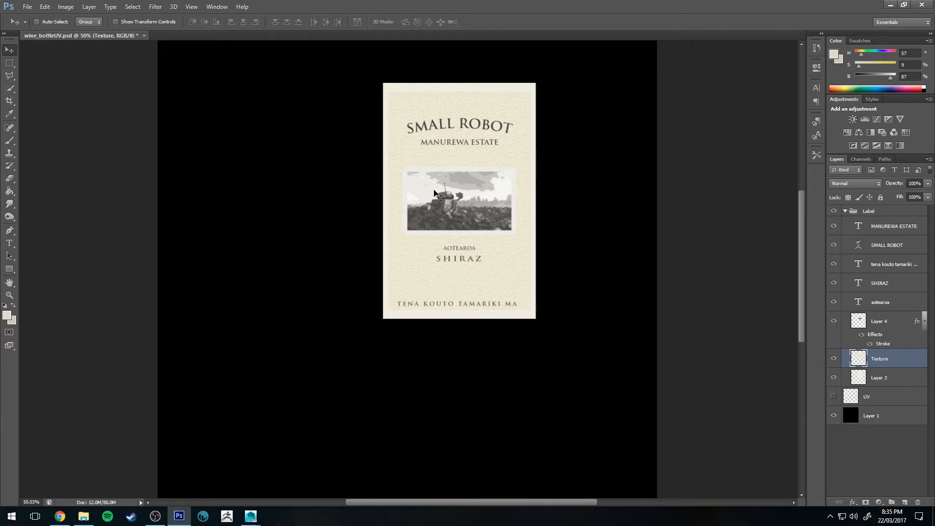
Compare the label with and without the Texture layer by toggling its visibility.
{"action": "scroll", "coordinate": [436, 191], "scroll_direction": "up", "scroll_amount": 5, "text": "alt"}
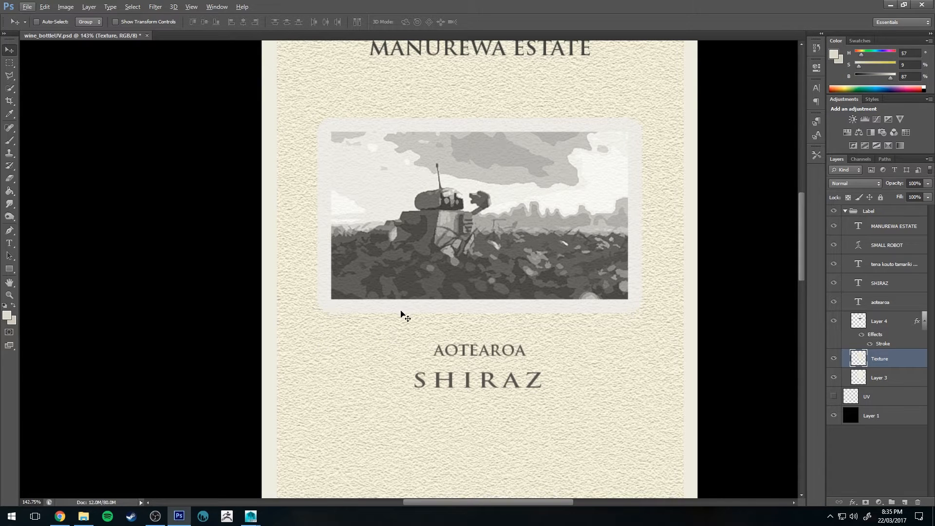
{"action": "left_click", "coordinate": [834, 358]}
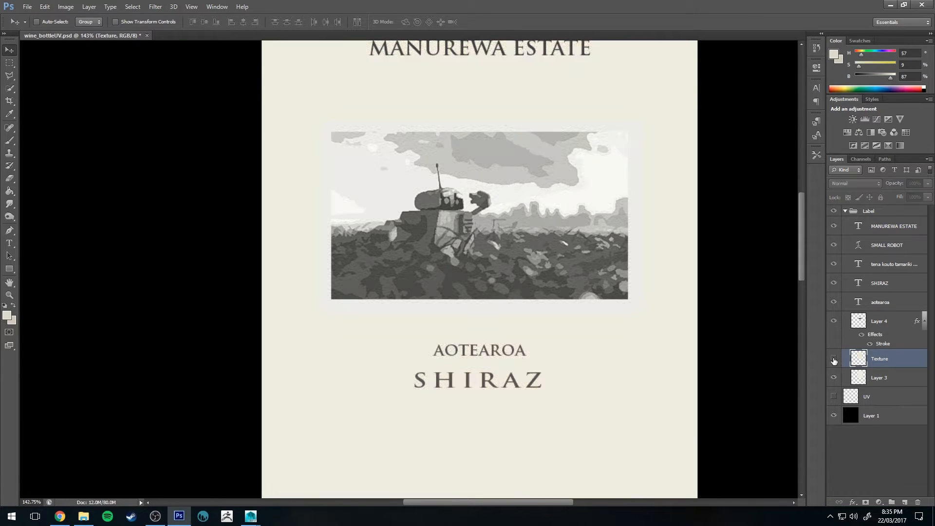
{"action": "left_click", "coordinate": [834, 359]}
Hide the robot picture on Layer 4 and the black background on Layer 1.
{"action": "left_click", "coordinate": [833, 321]}
{"action": "scroll", "coordinate": [431, 190], "scroll_direction": "down", "scroll_amount": 4, "text": "alt"}
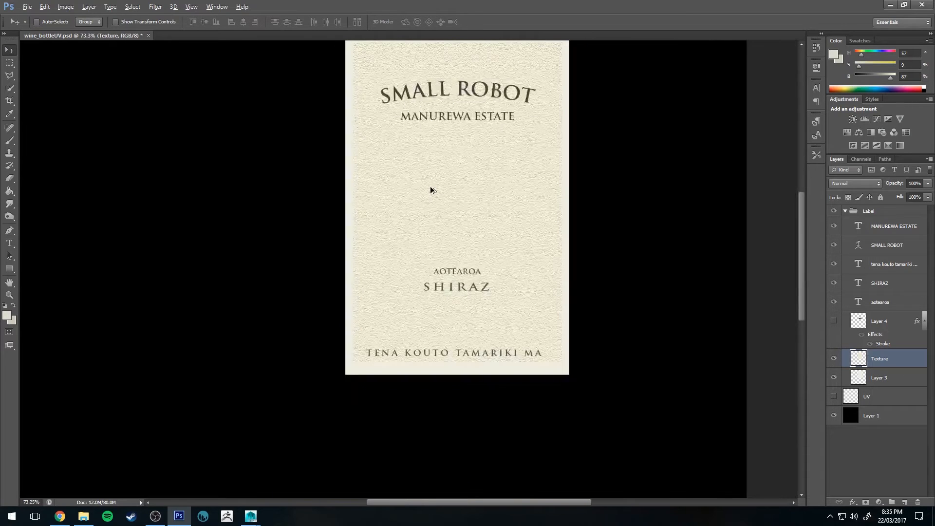
{"action": "scroll", "coordinate": [432, 190], "scroll_direction": "up", "scroll_amount": 2, "text": "alt"}
{"action": "scroll", "coordinate": [460, 200], "scroll_direction": "down", "scroll_amount": 2, "text": "alt"}
{"action": "scroll", "coordinate": [461, 197], "scroll_direction": "up", "scroll_amount": 2}
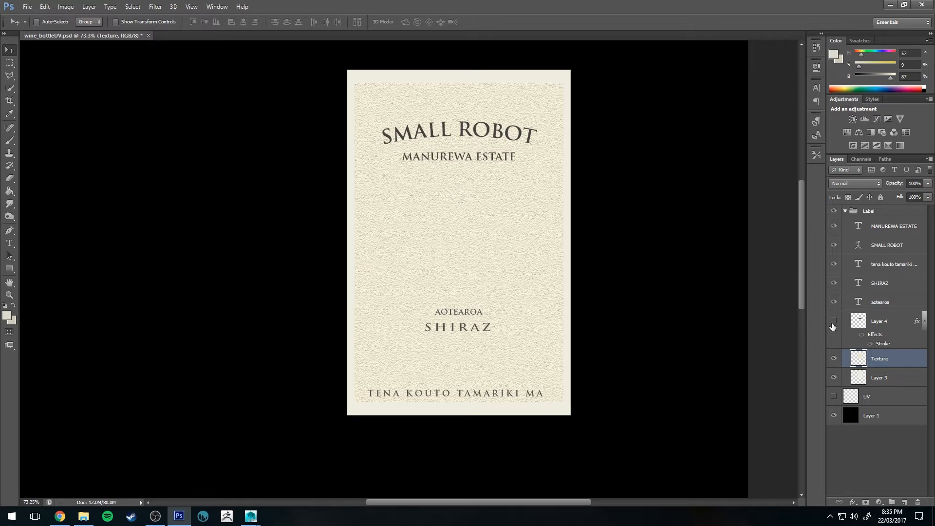
{"action": "left_click", "coordinate": [833, 417]}
{"action": "scroll", "coordinate": [470, 256], "scroll_direction": "down", "scroll_amount": 4, "text": "alt"}
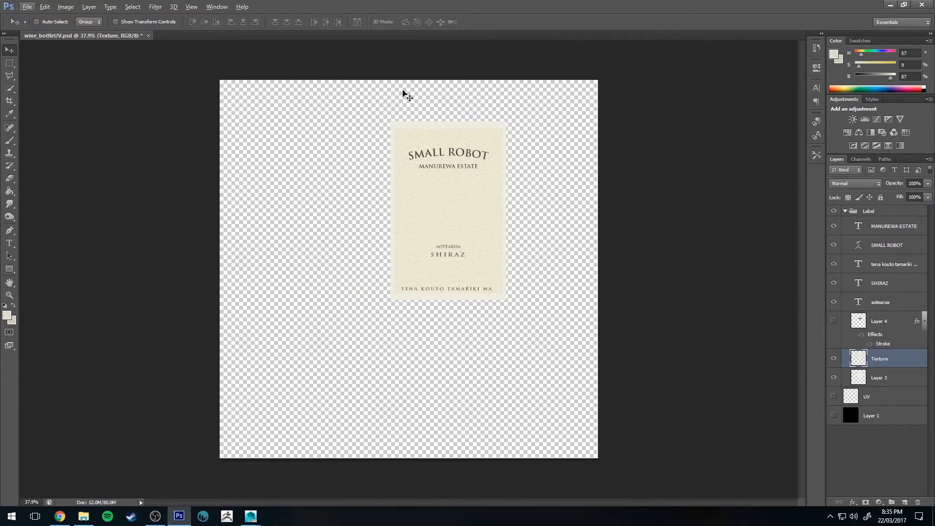
Export the label without its picture for web as a transparent PNG-24 named label_bump1.png in the wine folder.
{"action": "scroll", "coordinate": [478, 264], "scroll_direction": "up", "scroll_amount": 3, "text": "alt"}
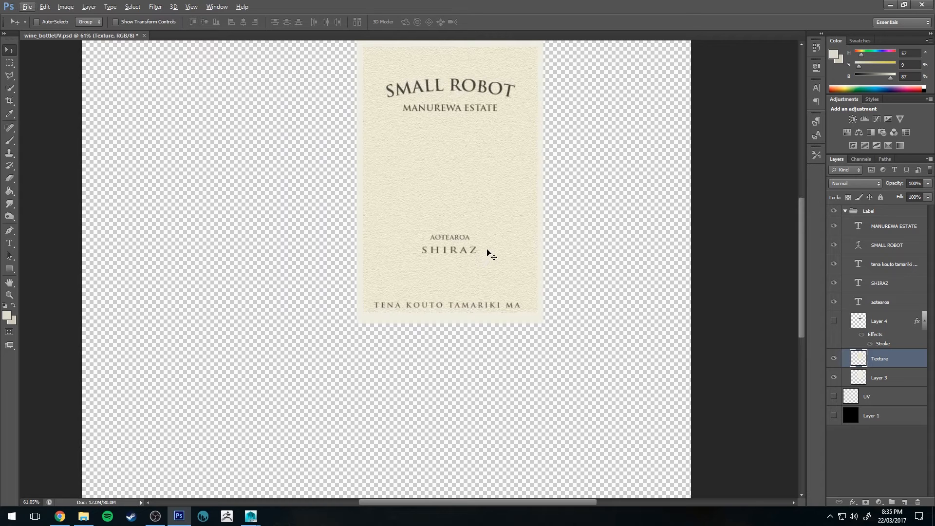
{"action": "key", "text": "ctrl+alt+shift+s"}
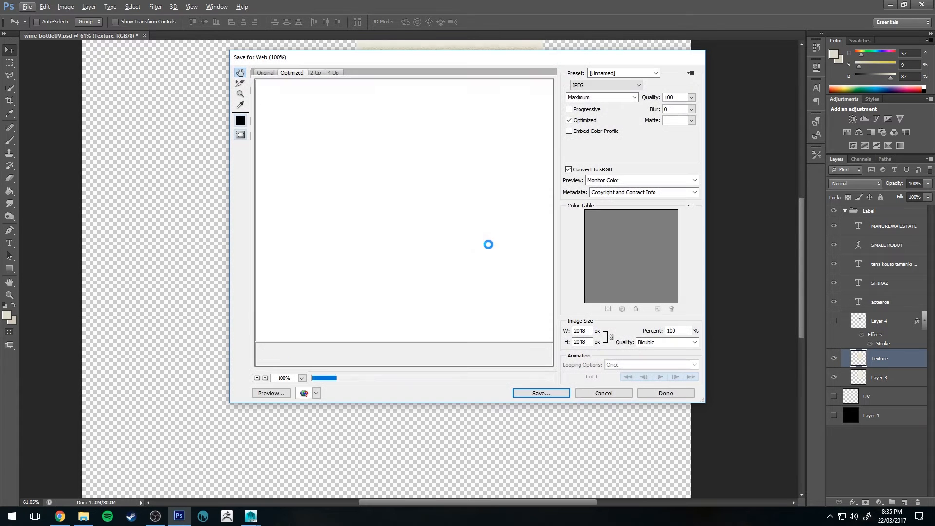
{"action": "left_click", "coordinate": [598, 84]}
{"action": "left_click", "coordinate": [596, 110]}
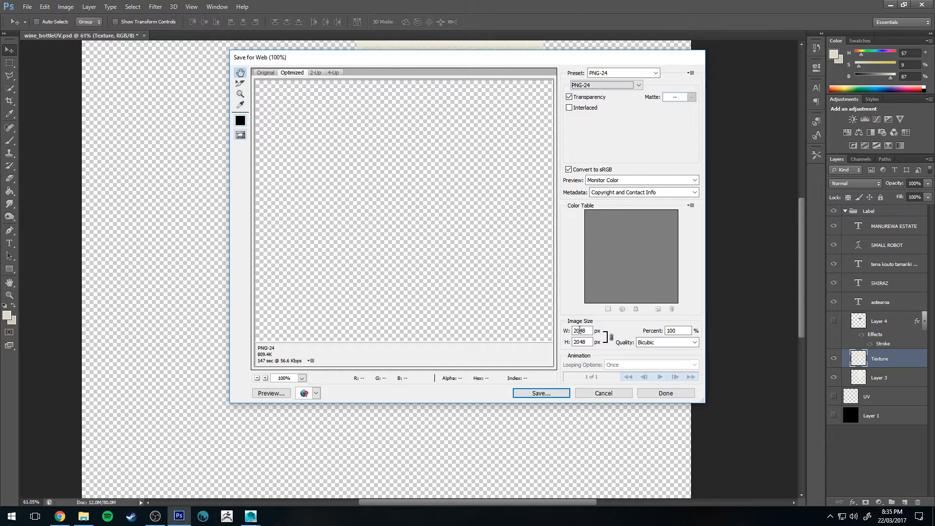
{"action": "left_click", "coordinate": [525, 394]}
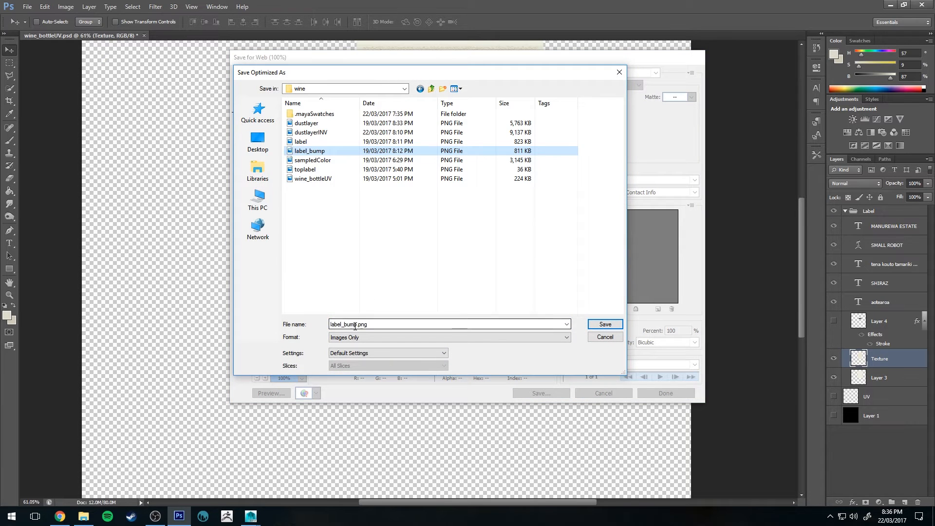
{"action": "left_click", "coordinate": [310, 151]}
{"action": "left_click", "coordinate": [356, 325]}
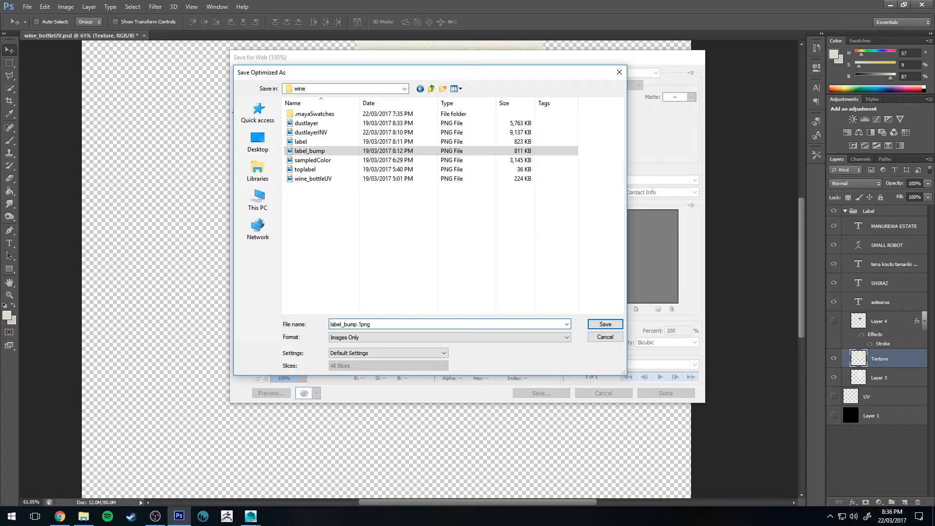
{"action": "key", "text": "Return"}
Show the robot picture on Layer 4 again, keeping the black background on Layer 1 hidden.
{"action": "left_click", "coordinate": [833, 321]}
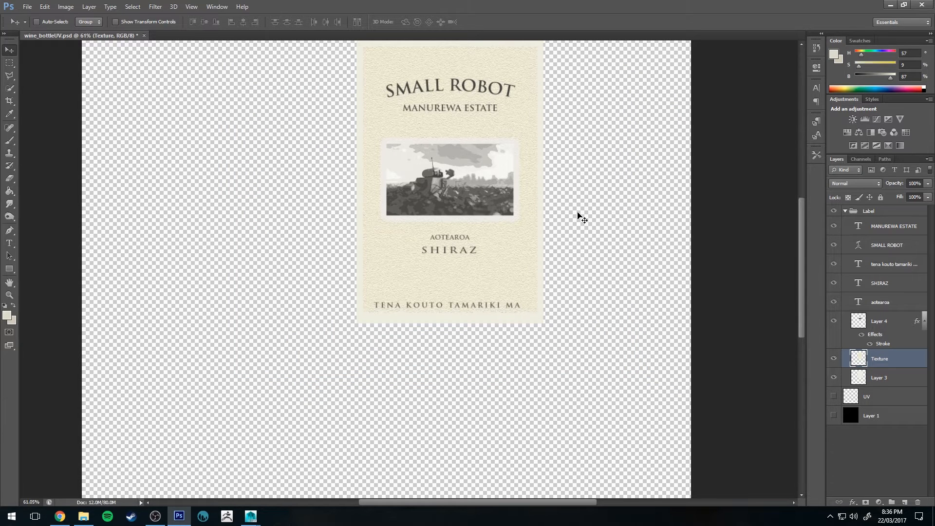
{"action": "left_click", "coordinate": [834, 415]}
{"action": "left_click", "coordinate": [833, 415]}
Export the complete label for web as a PNG-24 named wine_bottleUV1.png in the wine folder.
{"action": "key", "text": "ctrl+alt+shift+s"}
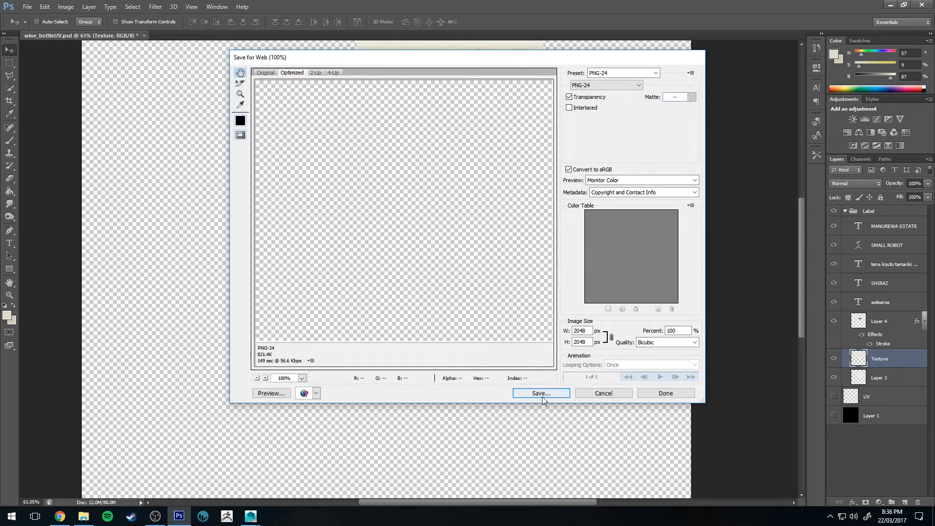
{"action": "left_click", "coordinate": [542, 396]}
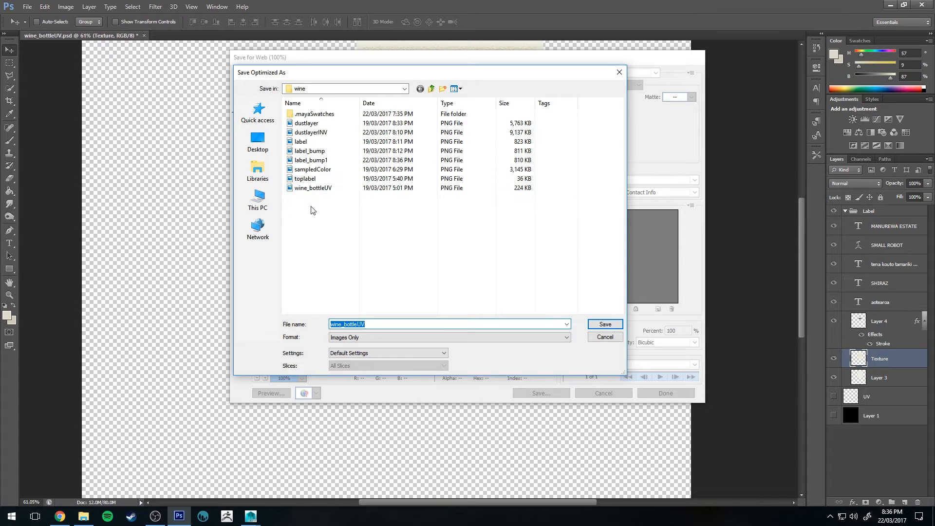
{"action": "left_click", "coordinate": [314, 188]}
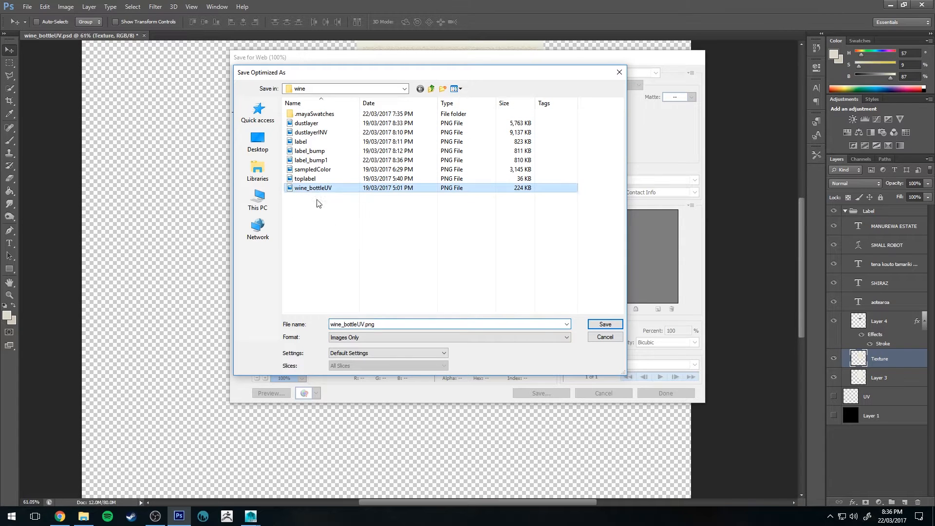
{"action": "left_click", "coordinate": [379, 324]}
{"action": "type", "text": "1"}
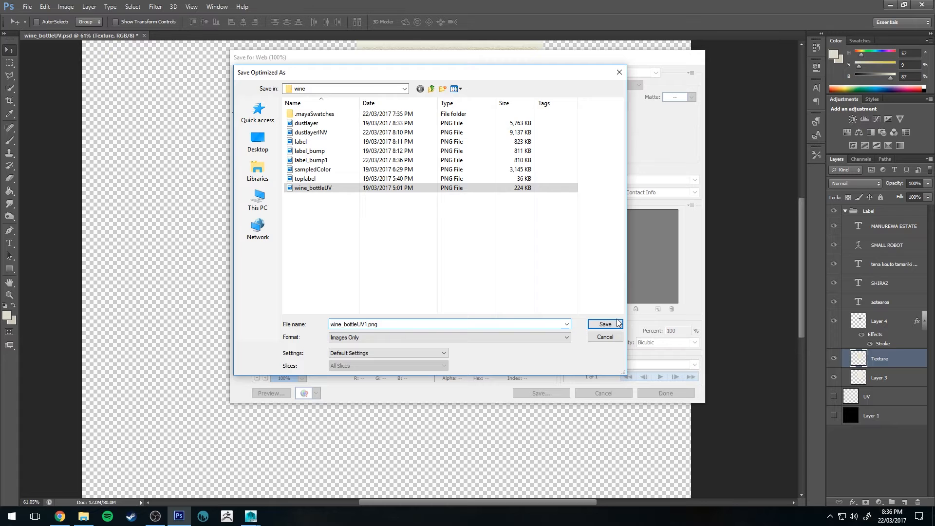
{"action": "left_click", "coordinate": [617, 323]}
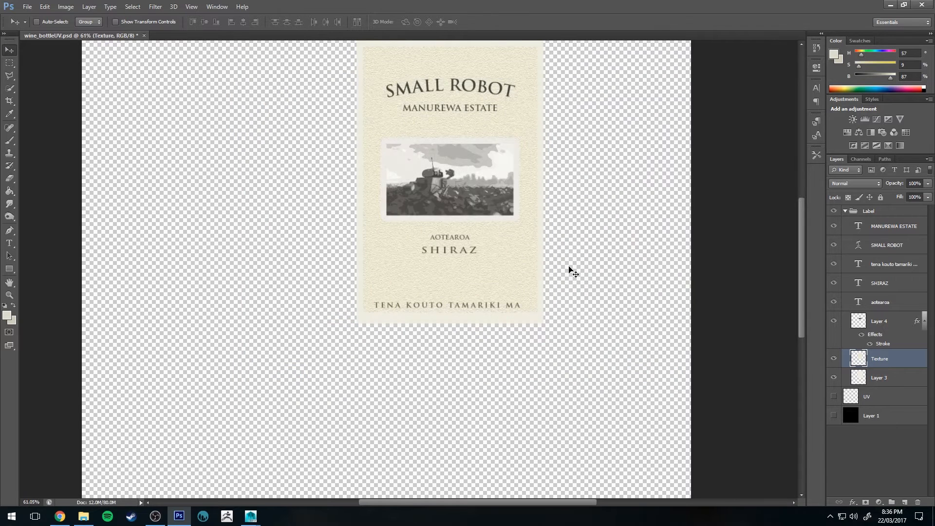
Switch to Maya's Hypershade and create a Redshift Material as the Layer 1 material color of rsMaterialBlender1.
{"action": "left_click", "coordinate": [889, 6]}
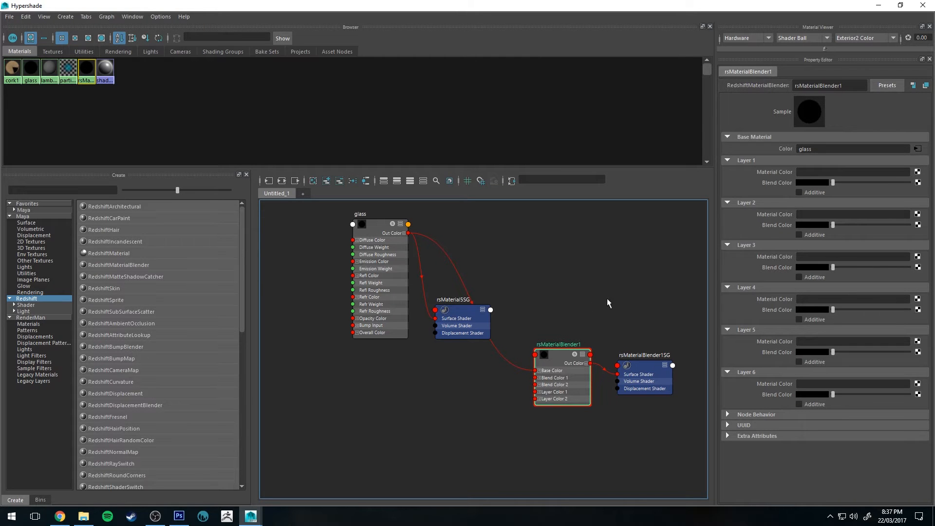
{"action": "left_click", "coordinate": [917, 173]}
{"action": "left_click", "coordinate": [368, 229]}
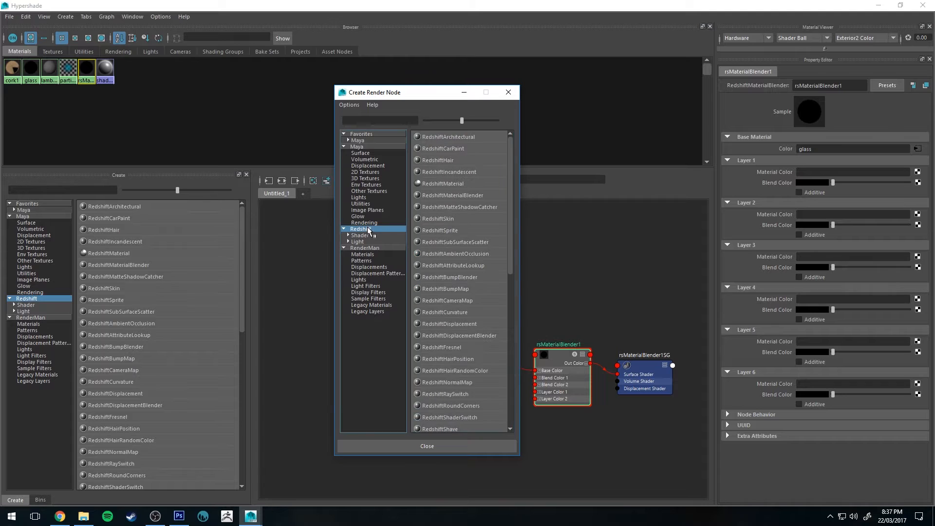
{"action": "left_click", "coordinate": [443, 183]}
Arrange the new material and its shading group in the node graph below the glass nodes, beside the blender.
{"action": "scroll", "coordinate": [615, 347], "scroll_direction": "down", "scroll_amount": 3}
{"action": "middle_click_drag", "start_coordinate": [615, 347], "coordinate": [573, 275], "text": "alt"}
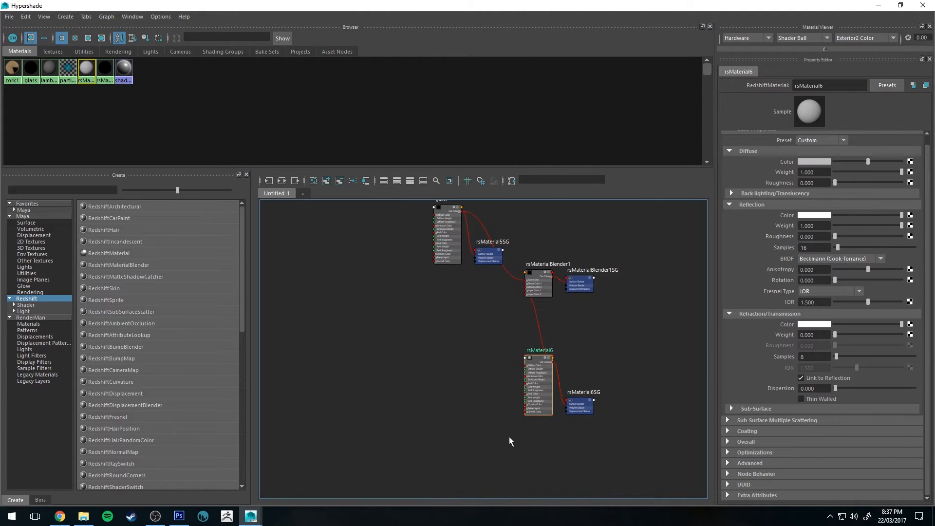
{"action": "left_click_drag", "start_coordinate": [509, 437], "coordinate": [466, 338]}
{"action": "scroll", "coordinate": [477, 327], "scroll_direction": "up", "scroll_amount": 3}
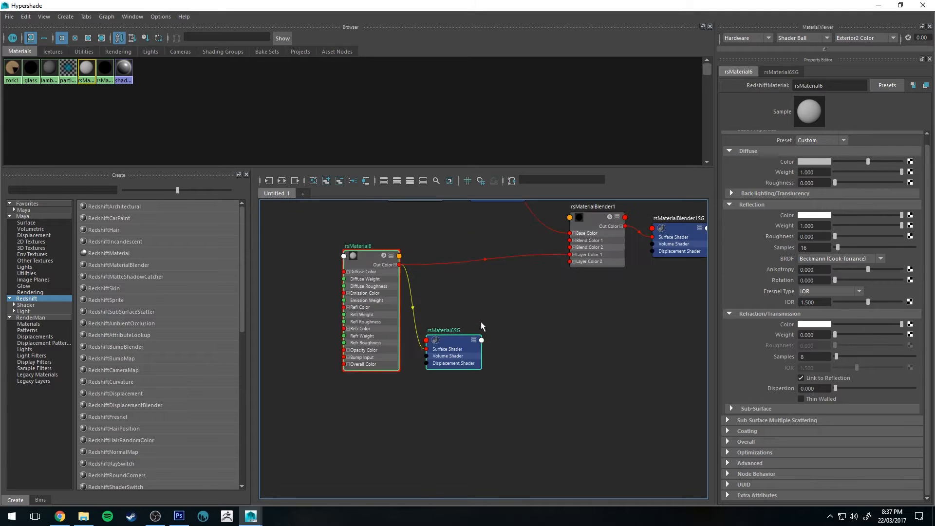
{"action": "middle_click_drag", "start_coordinate": [493, 291], "coordinate": [505, 336], "text": "alt"}
{"action": "left_click_drag", "start_coordinate": [472, 385], "coordinate": [518, 379]}
Rename the new Redshift material to label.
{"action": "left_click", "coordinate": [431, 312]}
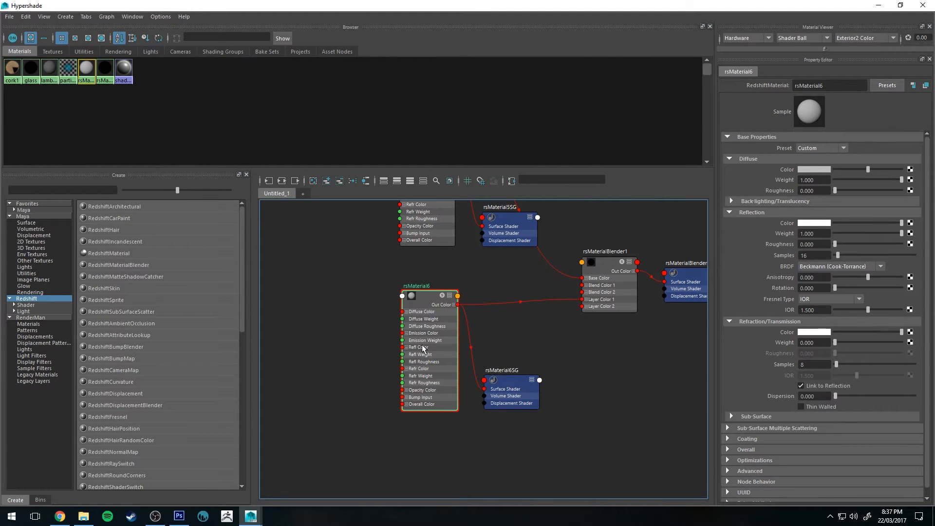
{"action": "double_click", "coordinate": [845, 86]}
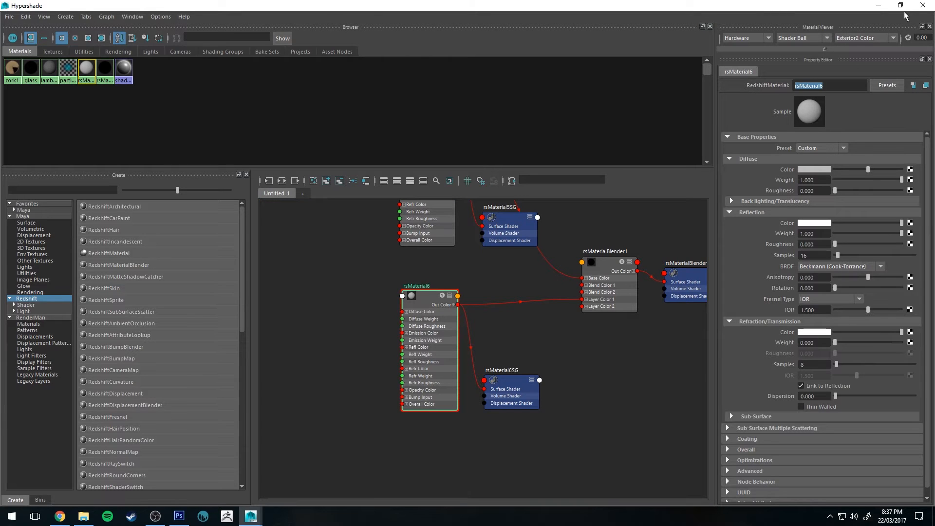
{"action": "type", "text": "label"}
{"action": "key", "text": "Return"}
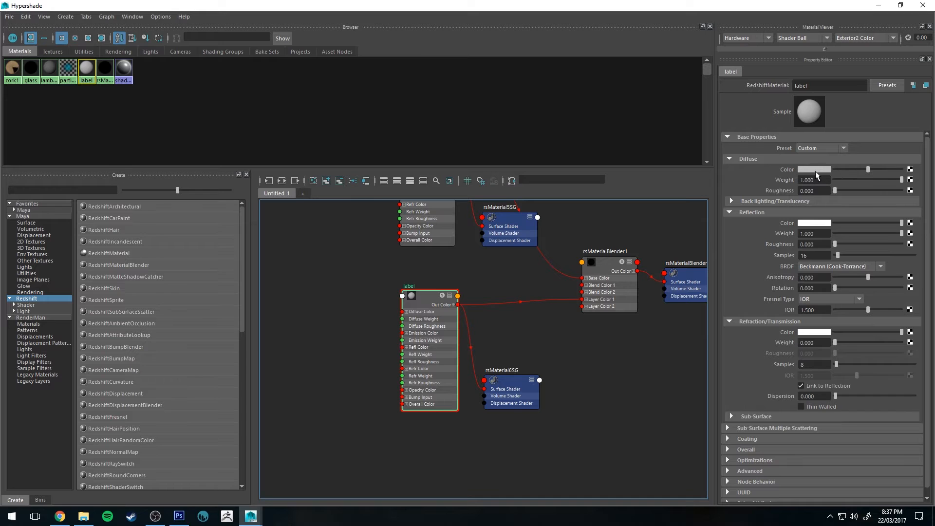
Connect a file texture using wine_bottleUV1.png to the label material's diffuse color.
{"action": "left_click", "coordinate": [909, 169]}
{"action": "left_click", "coordinate": [461, 173]}
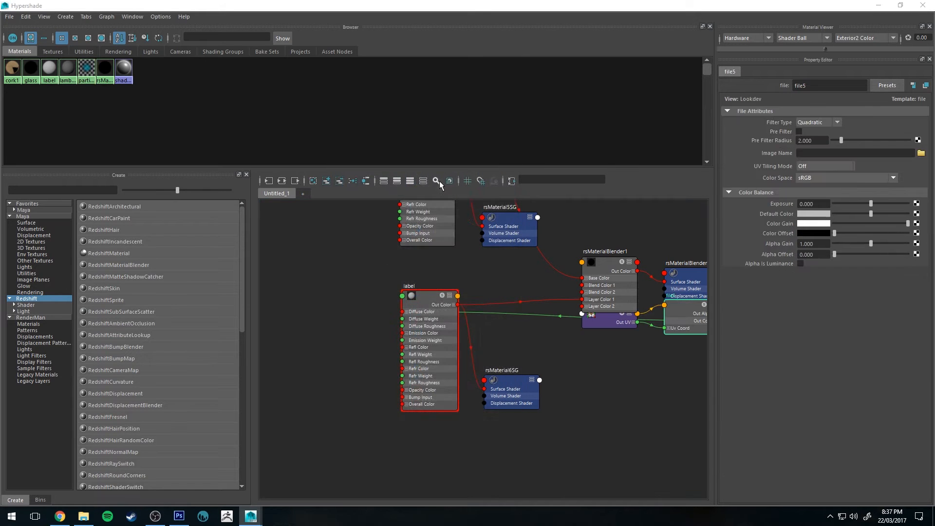
{"action": "left_click", "coordinate": [921, 153]}
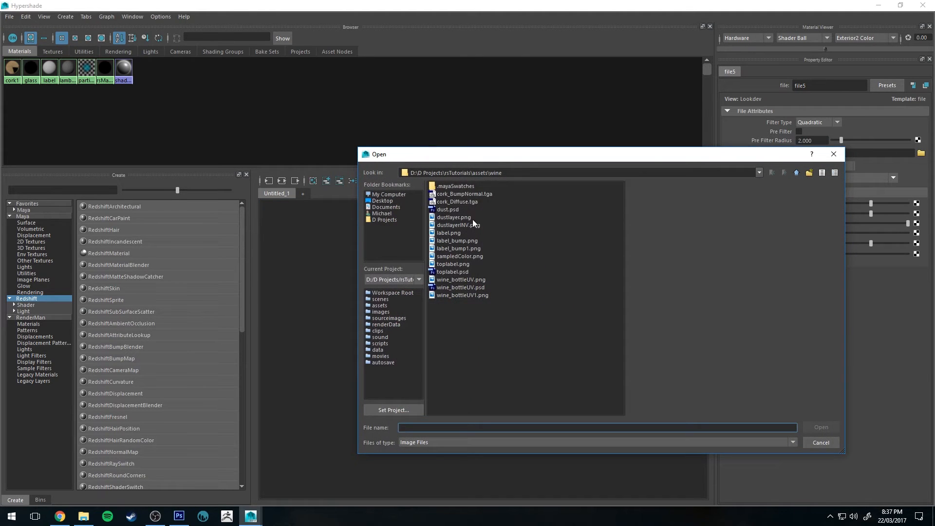
{"action": "left_click", "coordinate": [456, 296]}
{"action": "left_click", "coordinate": [818, 428]}
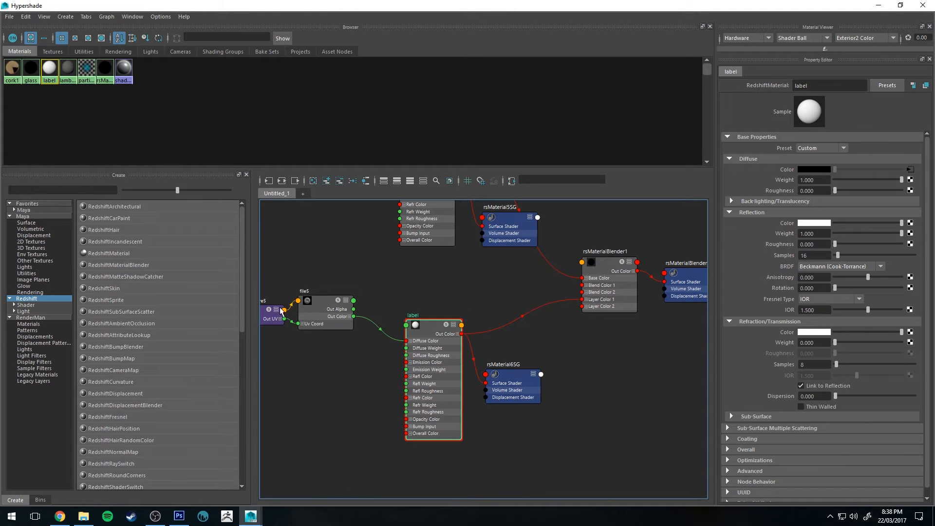
{"action": "middle_click_drag", "start_coordinate": [437, 318], "coordinate": [529, 261], "text": "alt"}
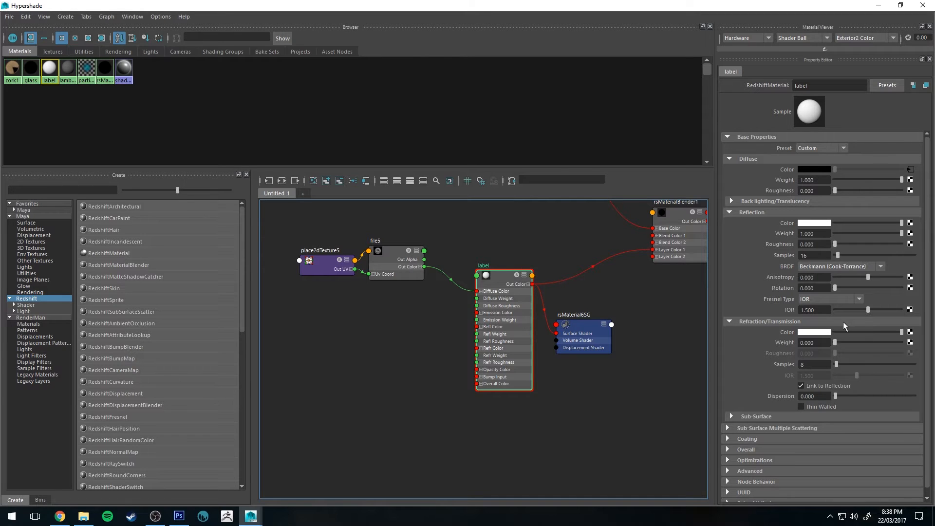
Add a file texture to the label material's overall bump map input.
{"action": "scroll", "coordinate": [787, 301], "scroll_direction": "down", "scroll_amount": 1}
{"action": "left_click", "coordinate": [744, 441]}
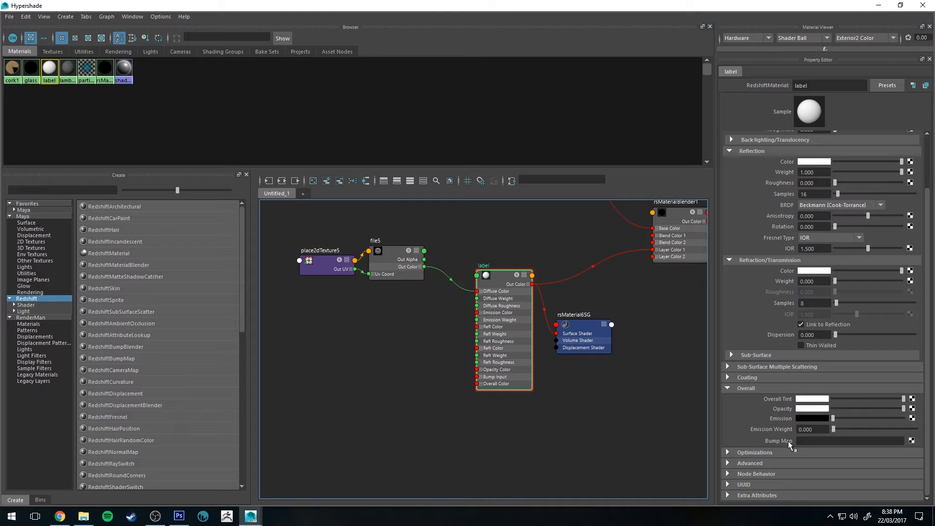
{"action": "left_click", "coordinate": [911, 440]}
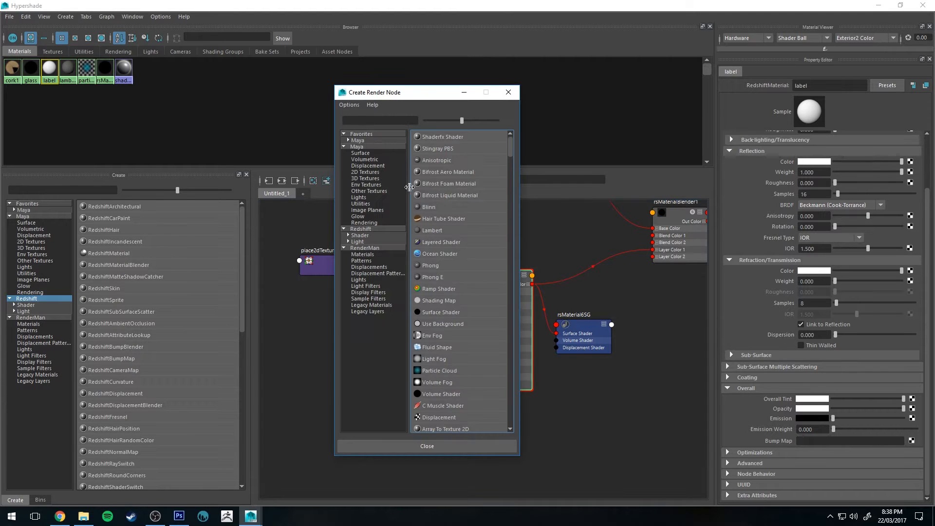
{"action": "left_click", "coordinate": [356, 120]}
{"action": "type", "text": "fil"}
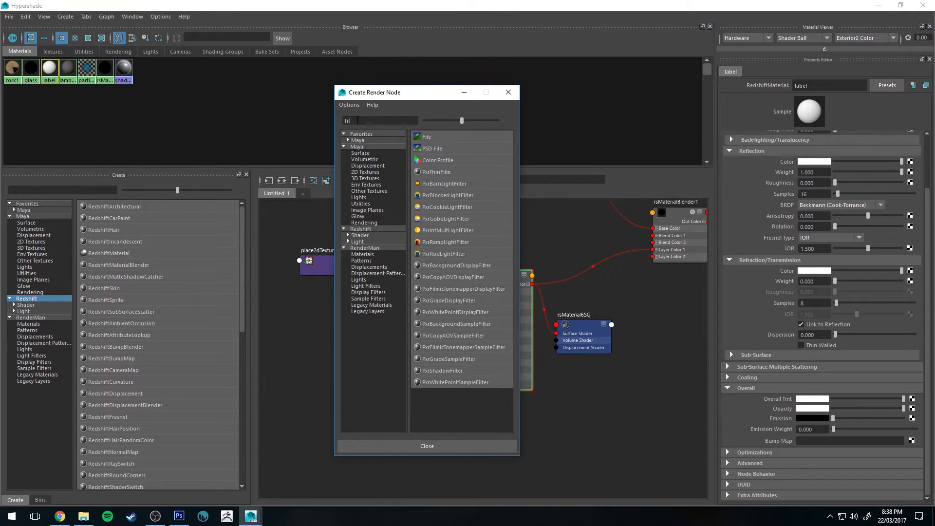
{"action": "left_click", "coordinate": [431, 136]}
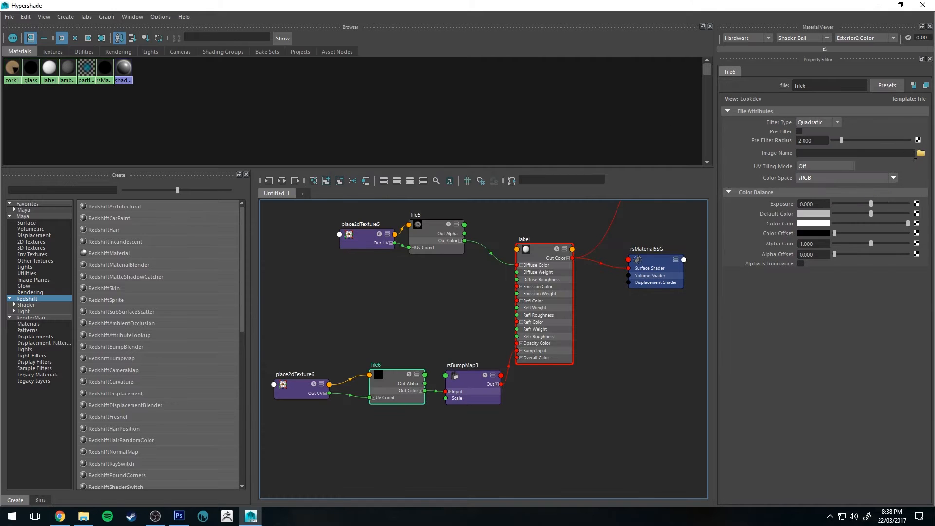
Load label_bump1.png into the bump file texture and display the label's bump map node settings.
{"action": "left_click", "coordinate": [920, 153]}
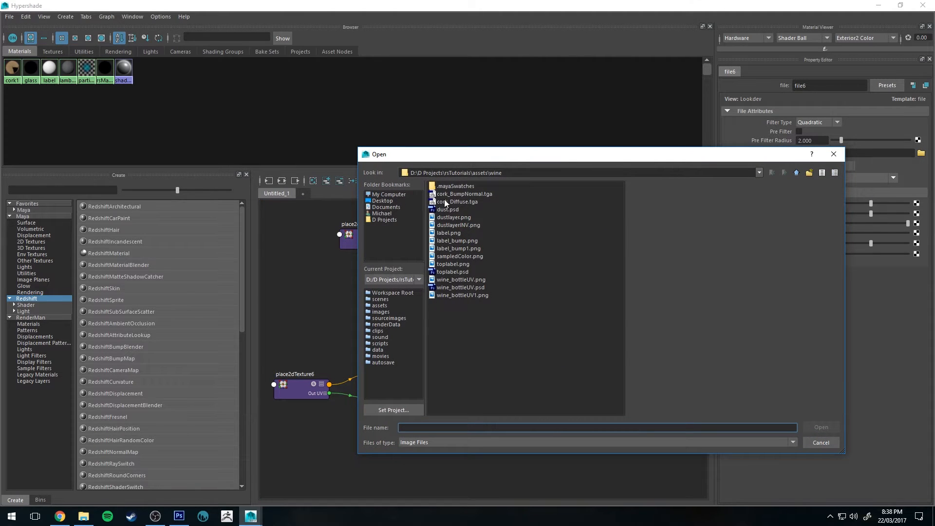
{"action": "left_click", "coordinate": [458, 248]}
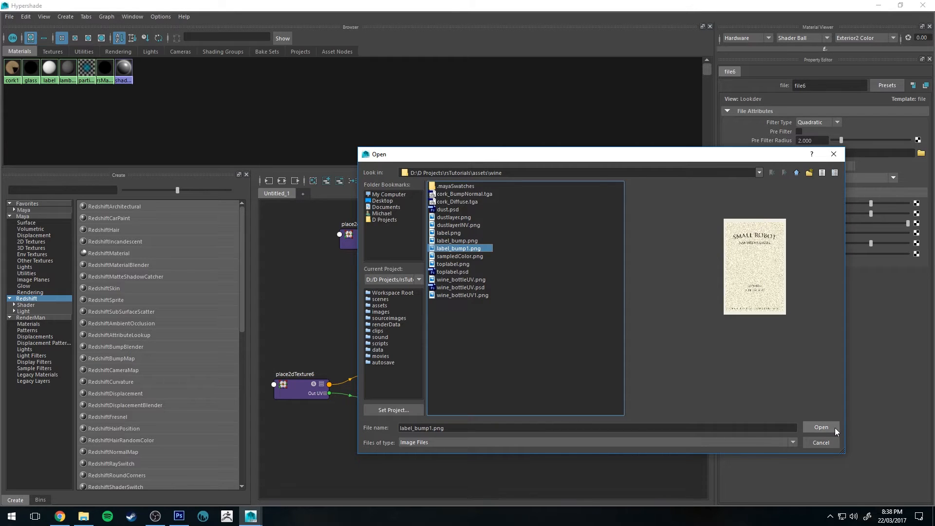
{"action": "left_click", "coordinate": [821, 428]}
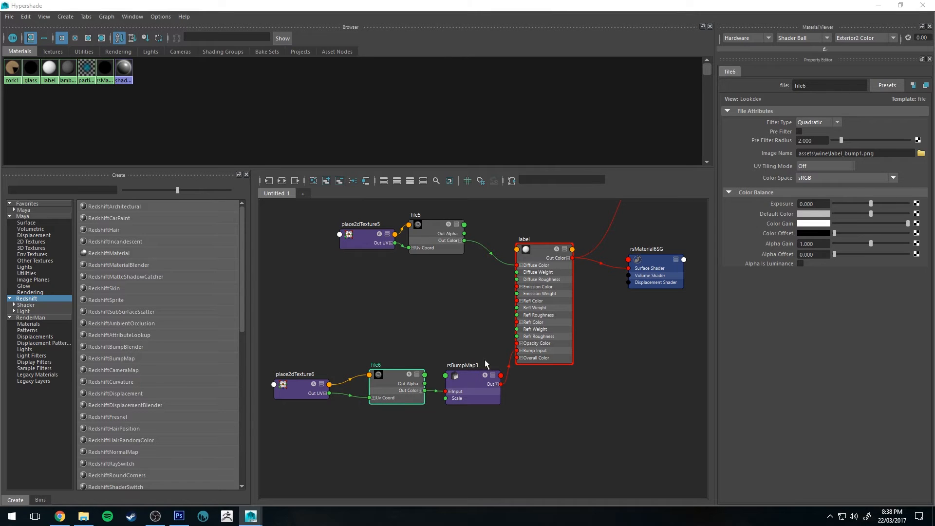
{"action": "left_click", "coordinate": [480, 378]}
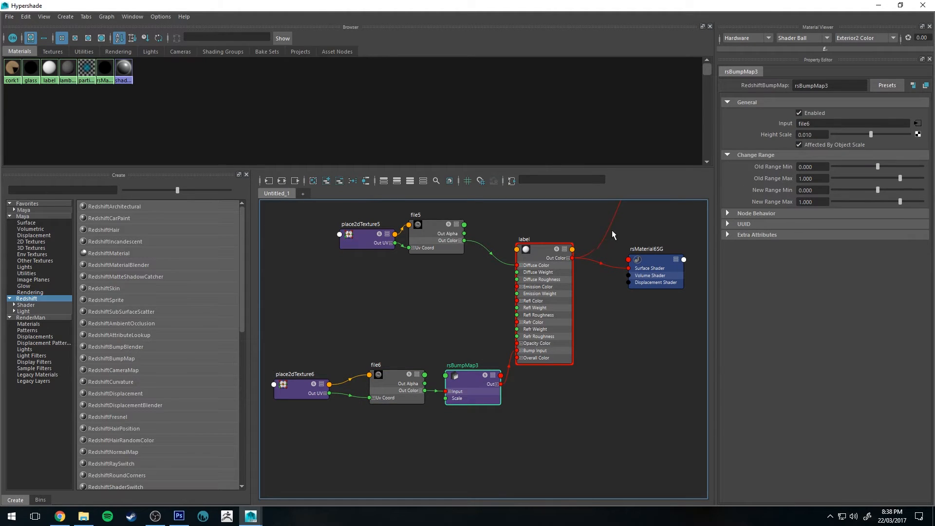
Start an IPR render of the bottle and set the Layer 1 blend color of rsMaterialBlender1 to white.
{"action": "middle_click_drag", "start_coordinate": [611, 230], "coordinate": [528, 278], "text": "alt"}
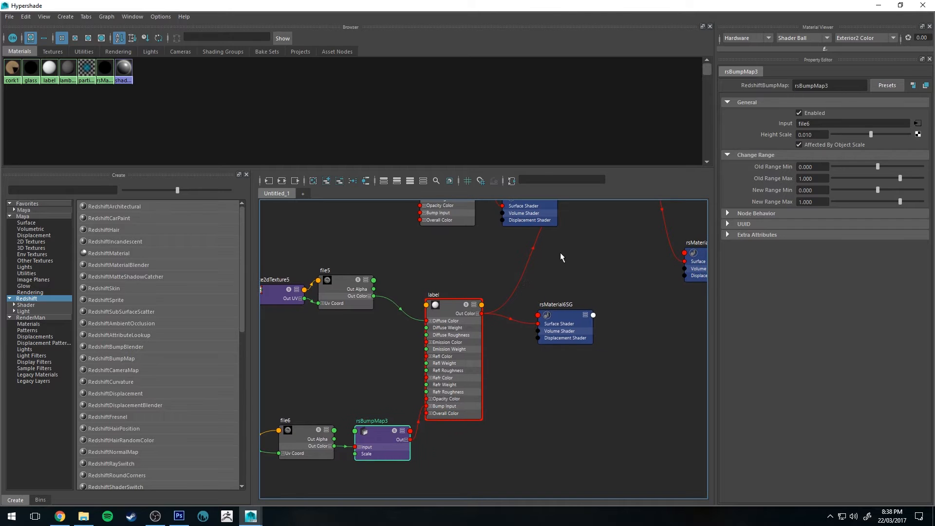
{"action": "middle_click_drag", "start_coordinate": [596, 232], "coordinate": [522, 389], "text": "alt"}
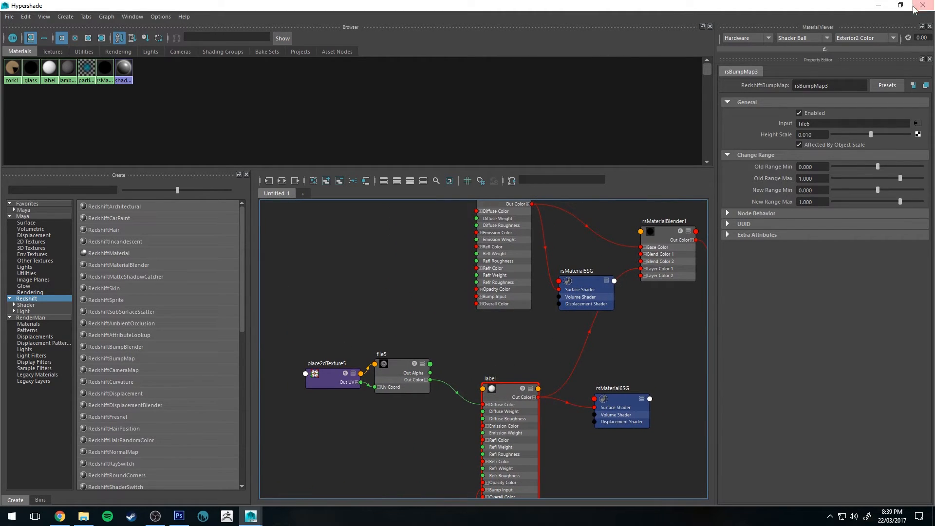
{"action": "left_click", "coordinate": [878, 7]}
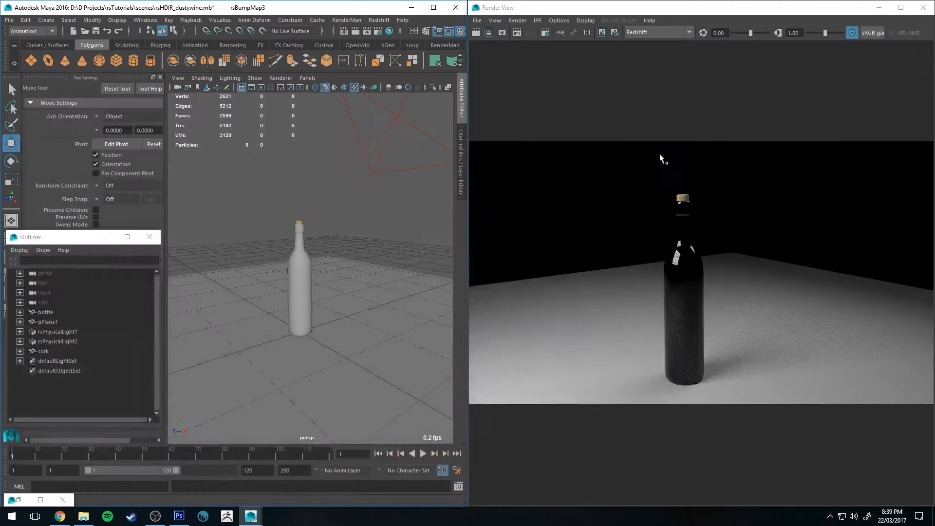
{"action": "left_click", "coordinate": [367, 31]}
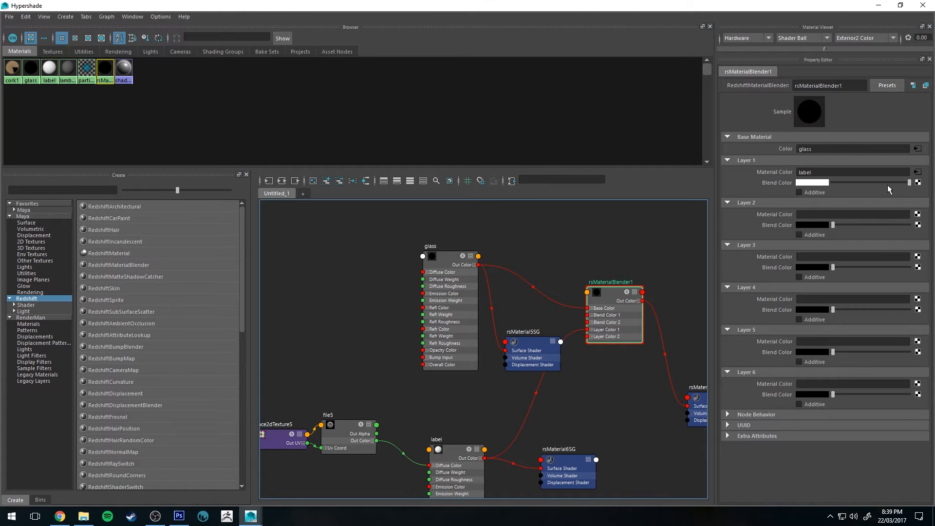
{"action": "left_click", "coordinate": [878, 5]}
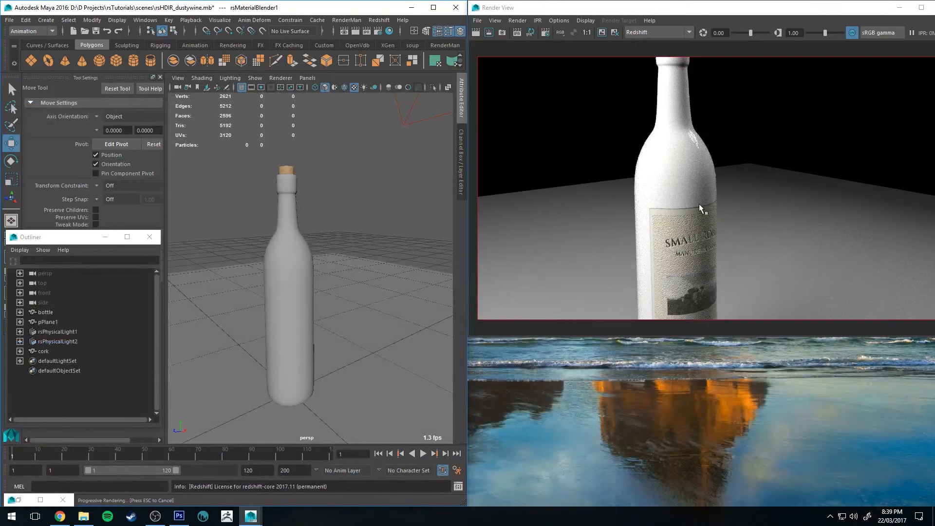
Connect the label color texture's Out Alpha to the R, G and B channels of Blend Color 1 on rsMaterialBlender1.
{"action": "right_click_drag", "start_coordinate": [309, 243], "coordinate": [374, 309], "text": "alt"}
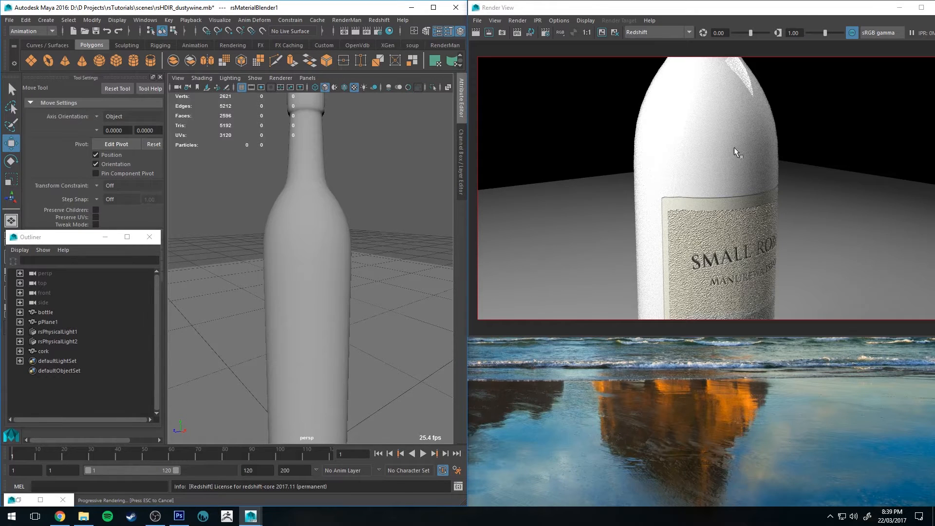
{"action": "right_click_drag", "start_coordinate": [368, 275], "coordinate": [330, 202], "text": "alt"}
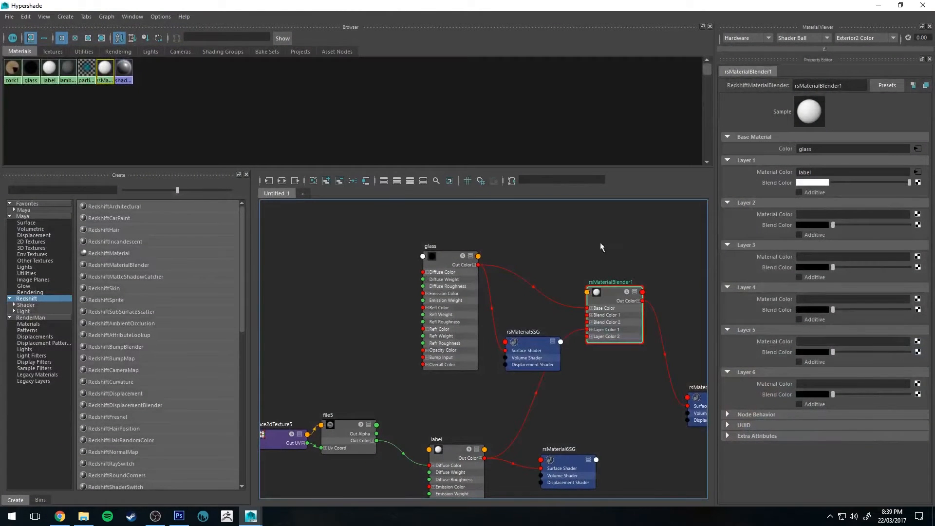
{"action": "middle_click_drag", "start_coordinate": [603, 298], "coordinate": [611, 235], "text": "alt"}
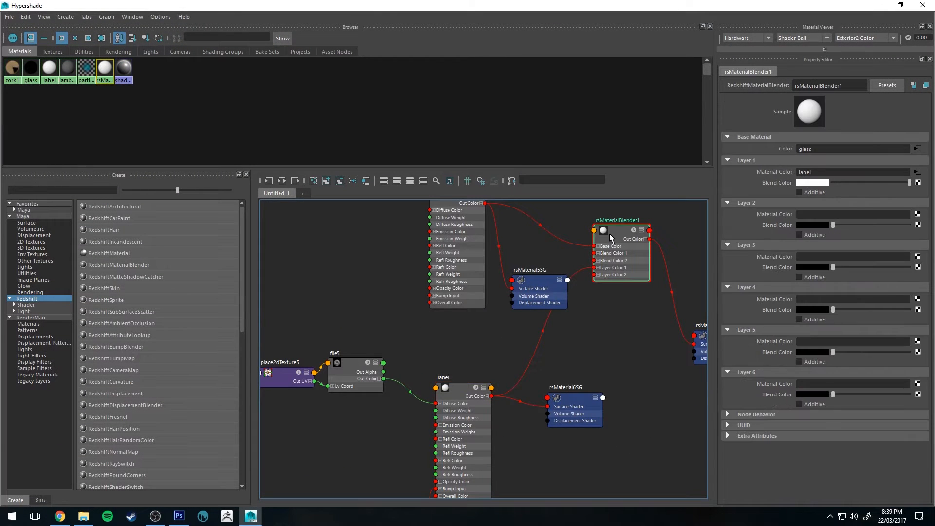
{"action": "left_click_drag", "start_coordinate": [611, 236], "coordinate": [629, 282]}
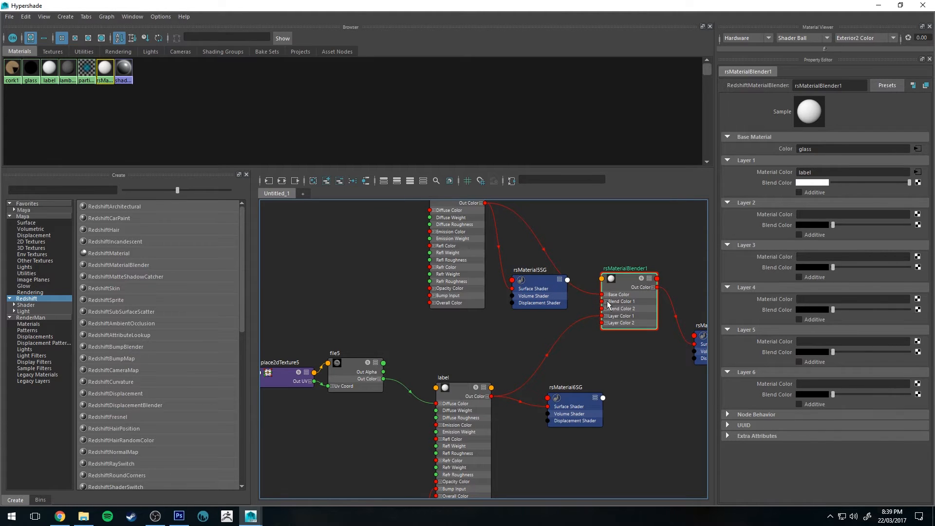
{"action": "left_click", "coordinate": [606, 302]}
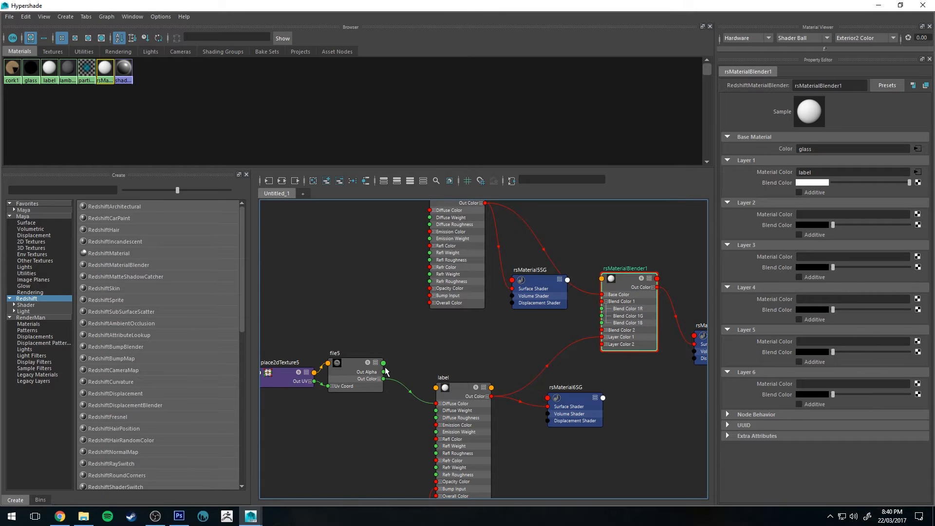
{"action": "middle_click_drag", "start_coordinate": [396, 340], "coordinate": [399, 352], "text": "alt"}
{"action": "left_click_drag", "start_coordinate": [386, 384], "coordinate": [605, 321]}
{"action": "left_click_drag", "start_coordinate": [388, 384], "coordinate": [606, 328]}
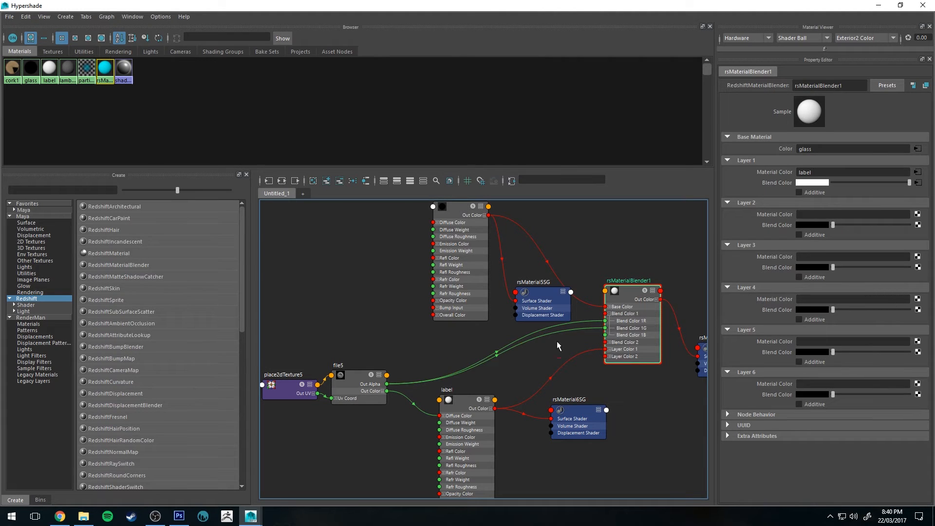
{"action": "left_click_drag", "start_coordinate": [386, 385], "coordinate": [605, 335]}
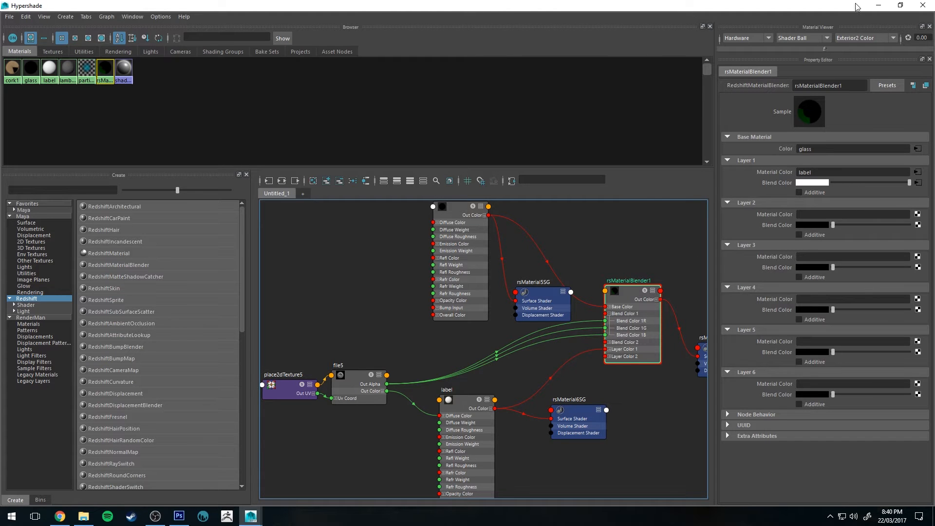
Restart the IPR render of the bottle and inspect the label against the glass up close.
{"action": "left_click", "coordinate": [879, 6]}
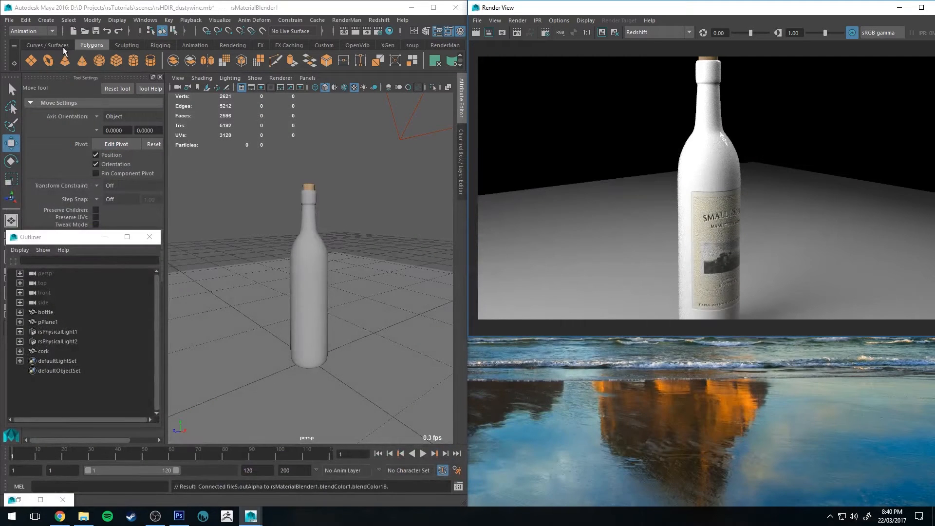
{"action": "left_click", "coordinate": [367, 32]}
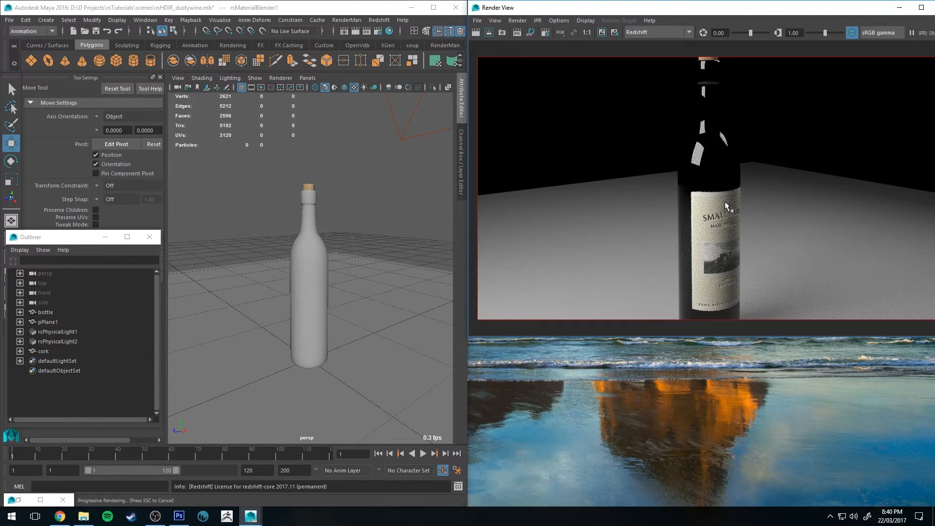
{"action": "left_click_drag", "start_coordinate": [292, 204], "coordinate": [358, 227], "text": "alt"}
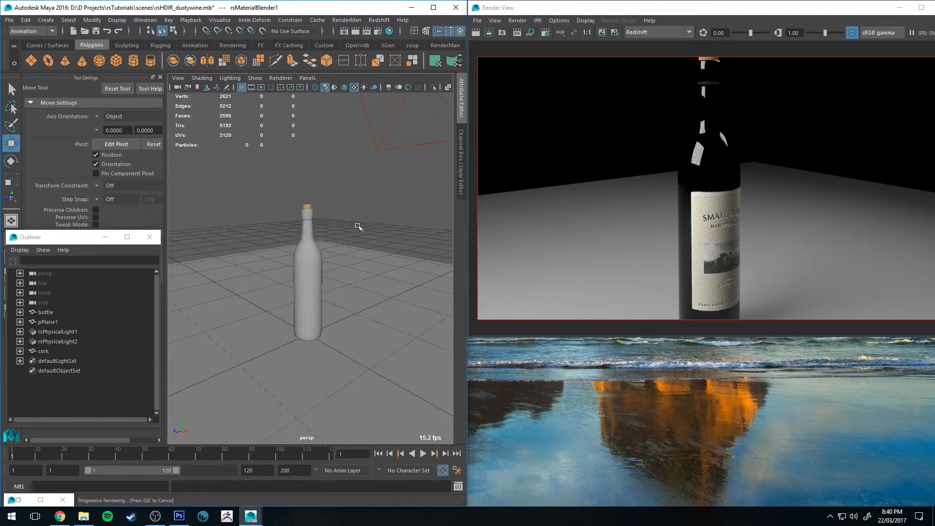
{"action": "right_click_drag", "start_coordinate": [359, 224], "coordinate": [403, 288], "text": "alt"}
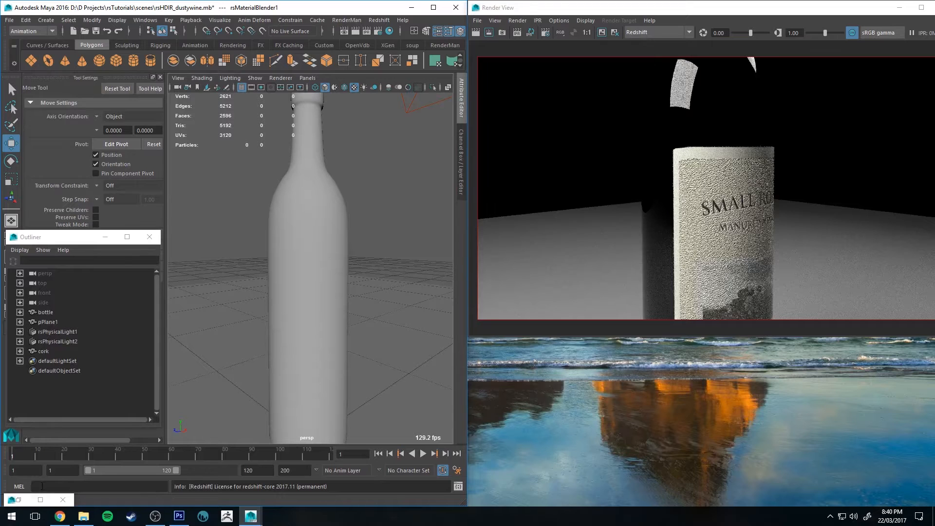
Set the Height Scale of the label's rsBumpMap3 node to 0.005.
{"action": "left_click", "coordinate": [17, 501]}
{"action": "middle_click_drag", "start_coordinate": [404, 345], "coordinate": [466, 202], "text": "alt"}
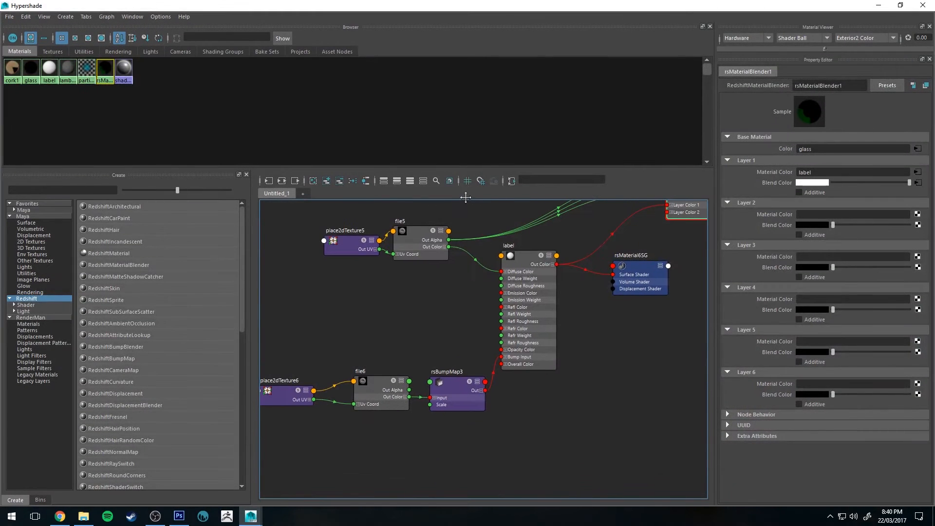
{"action": "left_click", "coordinate": [450, 400]}
{"action": "double_click", "coordinate": [818, 136]}
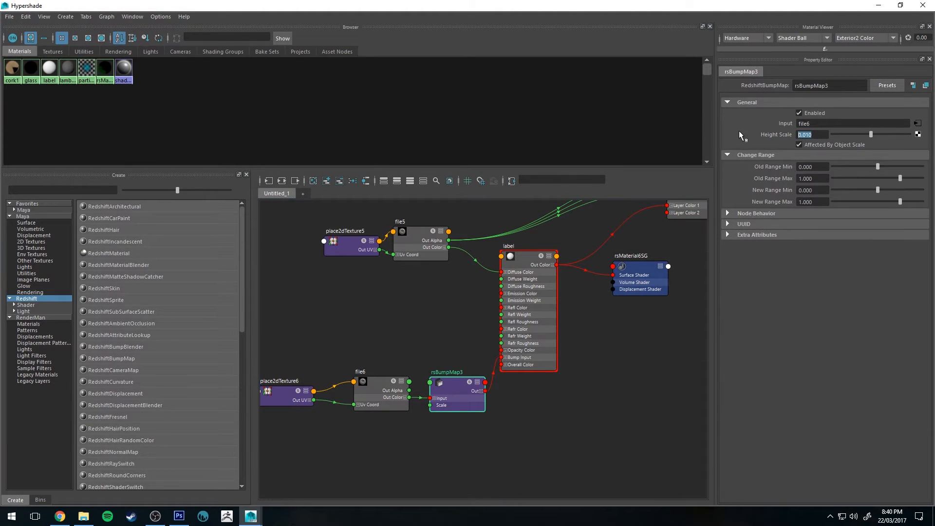
{"action": "type", "text": ".00"}
{"action": "key", "text": "Return"}
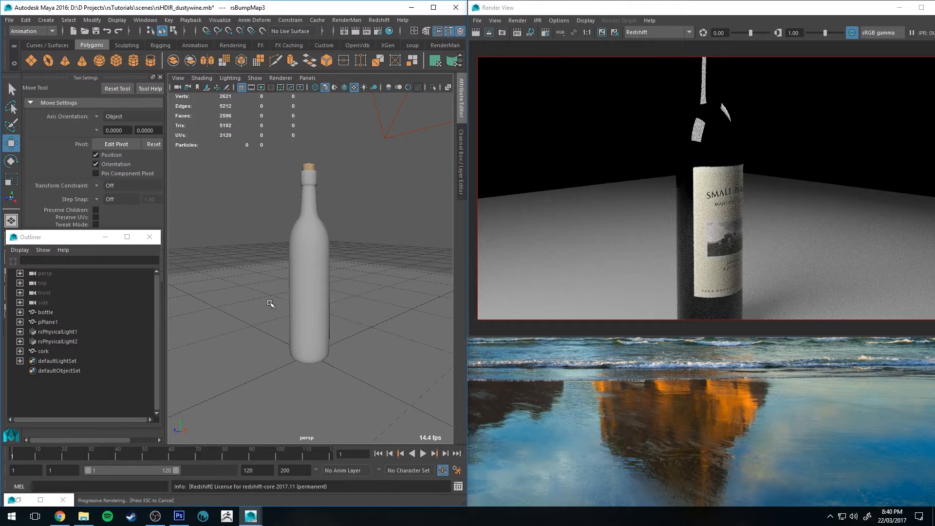
Set the label material's reflection weight to 0.059 and its reflection roughness to 0.556.
{"action": "left_click", "coordinate": [19, 501]}
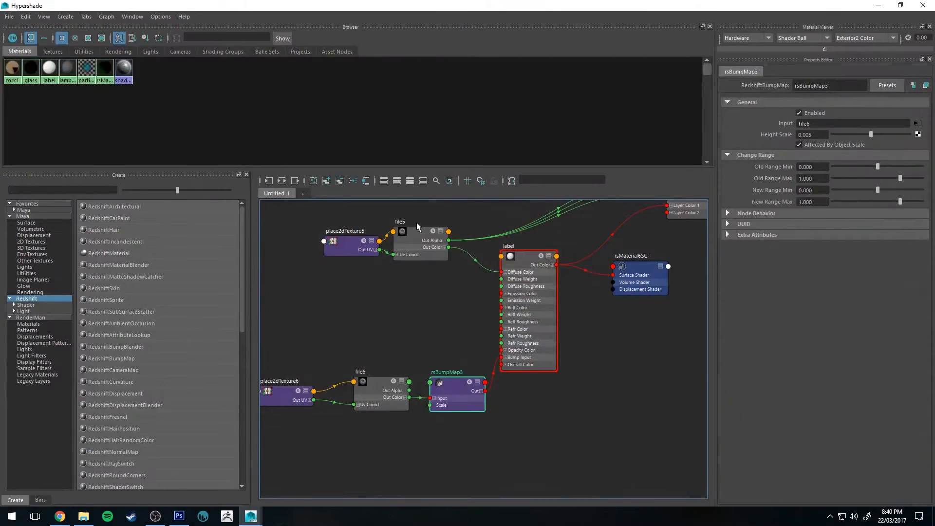
{"action": "left_click", "coordinate": [521, 262]}
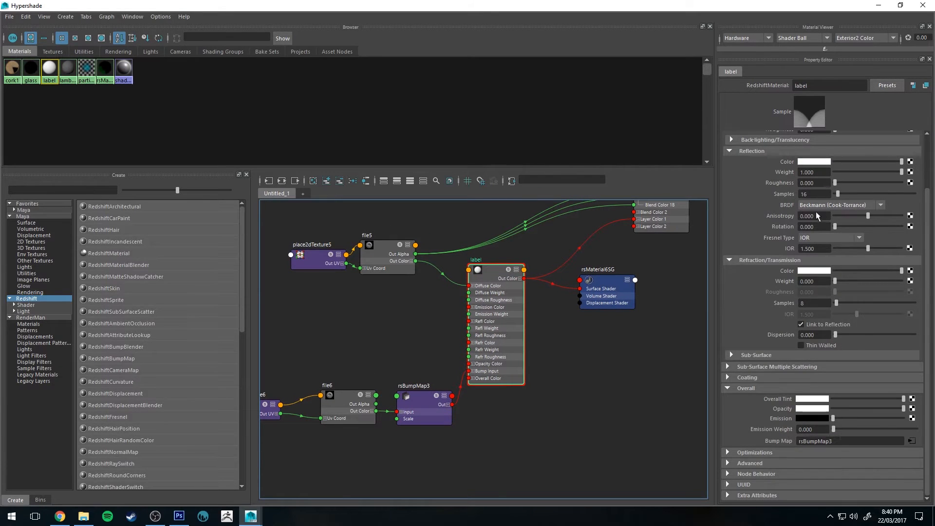
{"action": "left_click", "coordinate": [838, 233]}
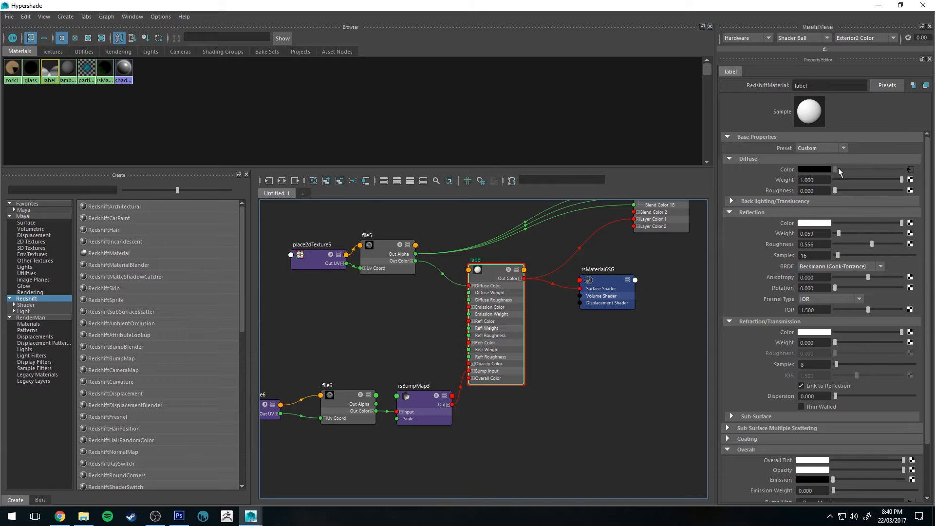
{"action": "left_click", "coordinate": [879, 5]}
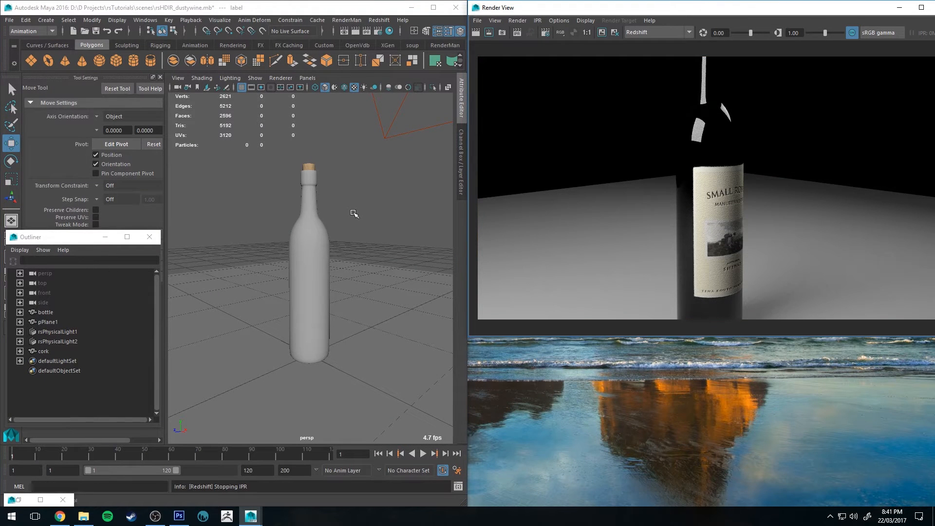
Minimize the render view, maximize the Maya window and save the scene.
{"action": "left_click_drag", "start_coordinate": [398, 199], "coordinate": [366, 211], "text": "alt"}
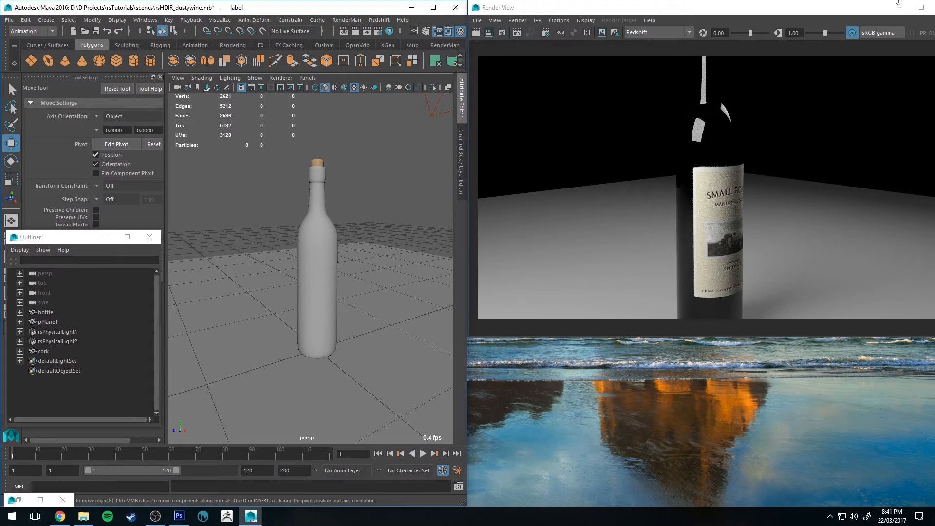
{"action": "left_click", "coordinate": [901, 9]}
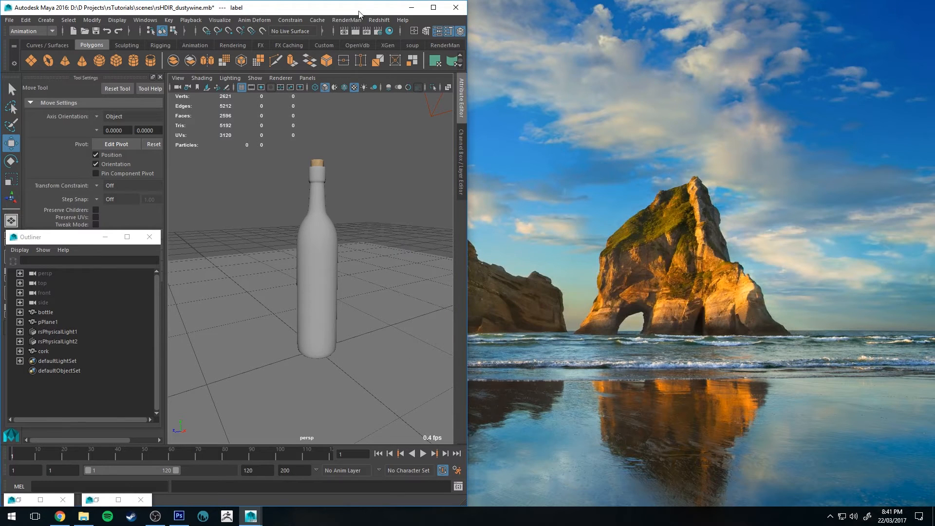
{"action": "left_click", "coordinate": [433, 7]}
{"action": "middle_click_drag", "start_coordinate": [631, 165], "coordinate": [591, 166], "text": "alt"}
{"action": "right_click_drag", "start_coordinate": [591, 166], "coordinate": [612, 256], "text": "alt"}
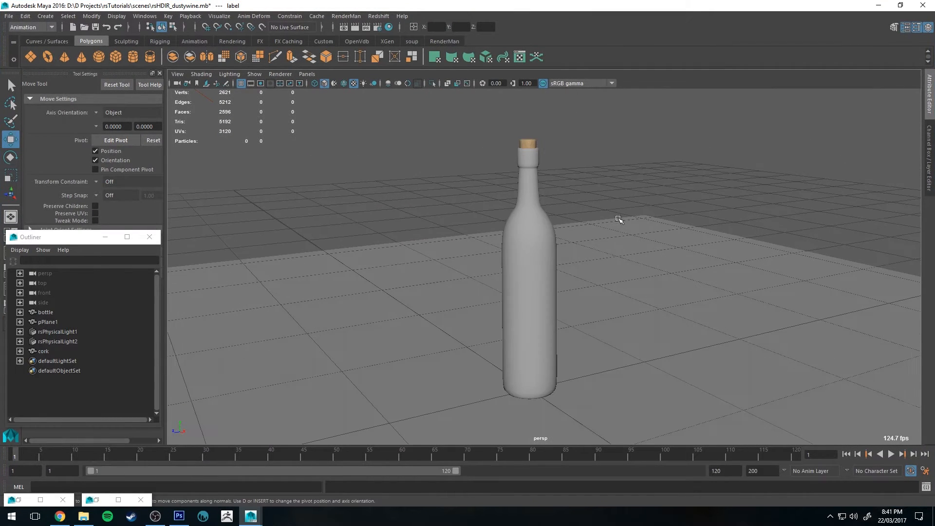
{"action": "middle_click_drag", "start_coordinate": [618, 219], "coordinate": [482, 226], "text": "alt"}
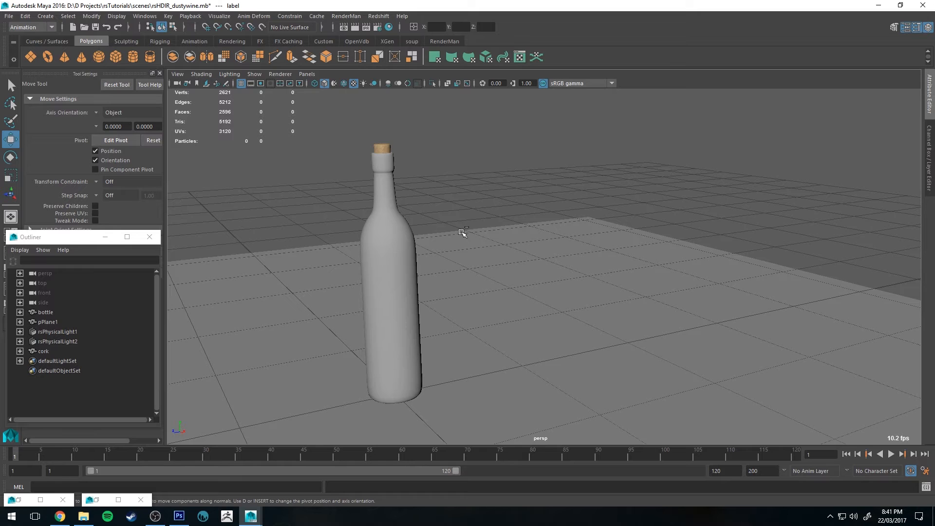
{"action": "key", "text": "ctrl+s"}
{"action": "middle_click_drag", "start_coordinate": [420, 183], "coordinate": [524, 195], "text": "alt"}
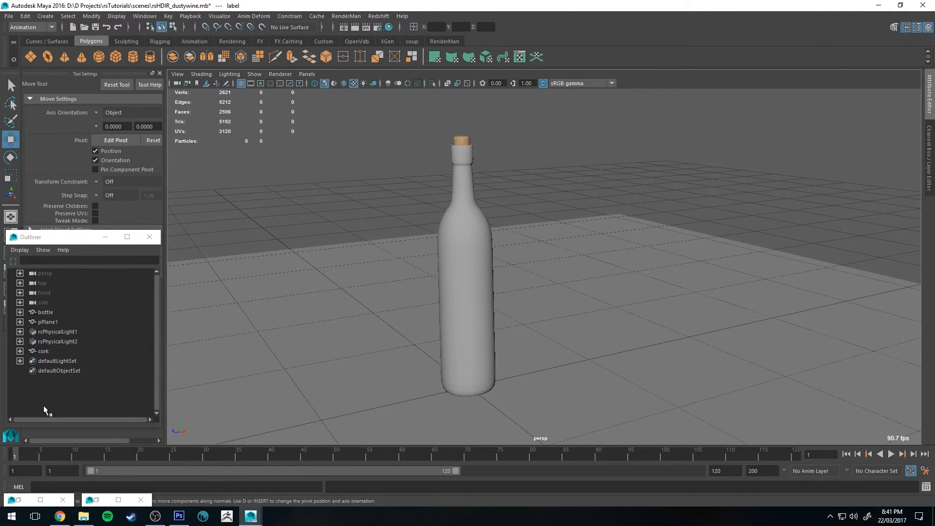
Assign the default lambert1 material to the bottle, then minimize the Hypershade window.
{"action": "left_click", "coordinate": [19, 500]}
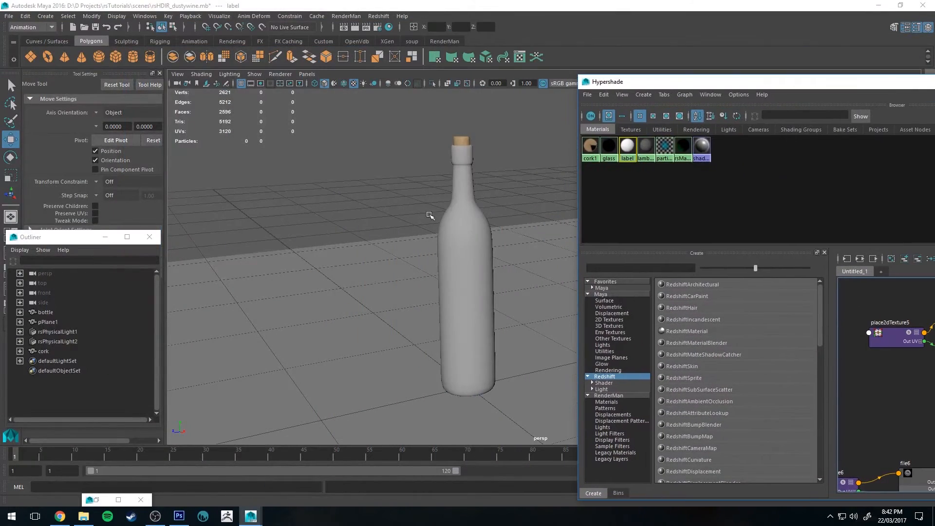
{"action": "left_click", "coordinate": [451, 219]}
{"action": "right_click", "coordinate": [647, 145]}
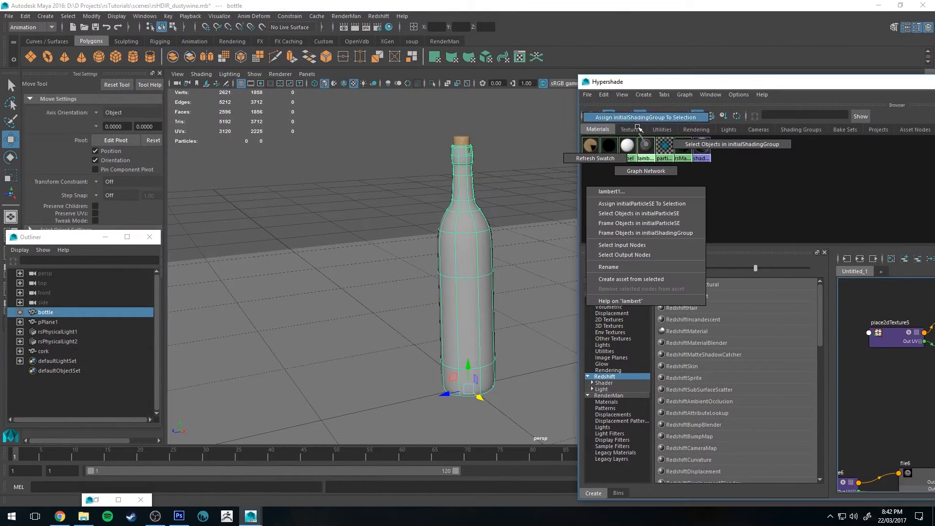
{"action": "left_click", "coordinate": [628, 195]}
{"action": "left_click_drag", "start_coordinate": [709, 83], "coordinate": [681, 85]}
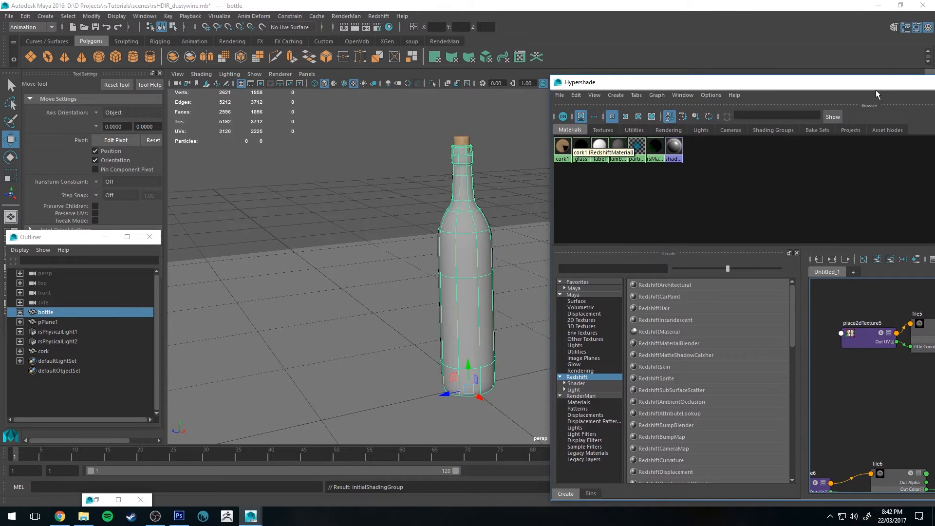
{"action": "left_click_drag", "start_coordinate": [876, 90], "coordinate": [321, 87]}
{"action": "left_click", "coordinate": [807, 79]}
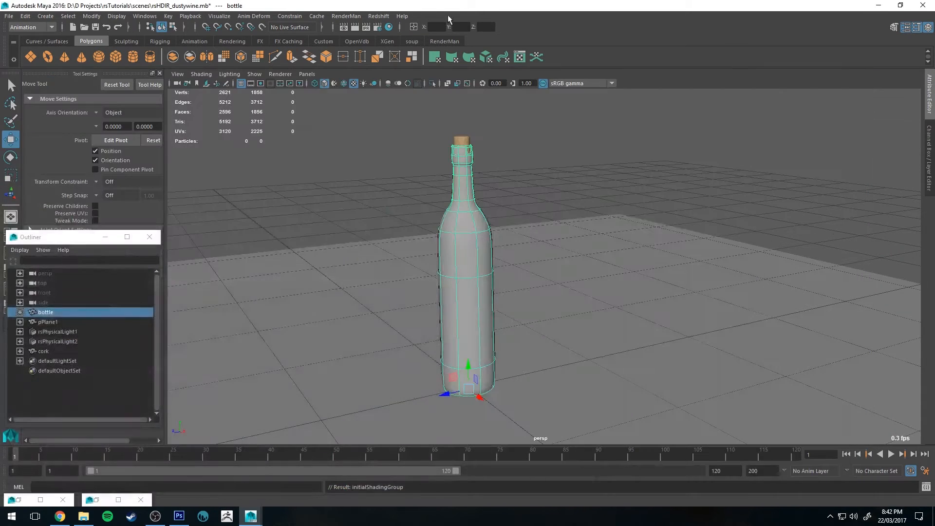
Switch the scene's renderer to Maya Hardware 2.0, close the render settings and deselect the bottle.
{"action": "left_click", "coordinate": [380, 29]}
{"action": "left_click", "coordinate": [620, 120]}
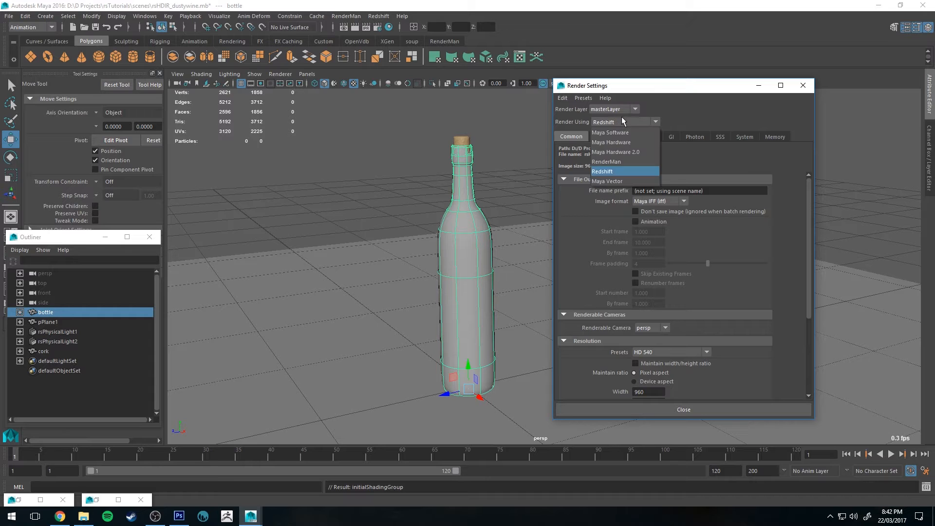
{"action": "left_click", "coordinate": [628, 162]}
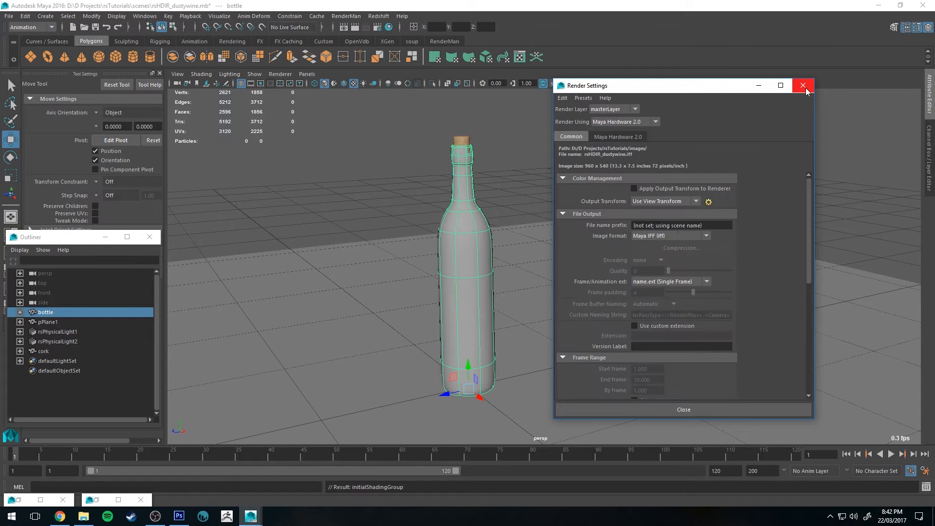
{"action": "left_click", "coordinate": [803, 85]}
{"action": "left_click", "coordinate": [579, 146]}
Create a spot light at the base of the bottle and display its channel attributes.
{"action": "left_click_drag", "start_coordinate": [582, 144], "coordinate": [564, 207], "text": "alt"}
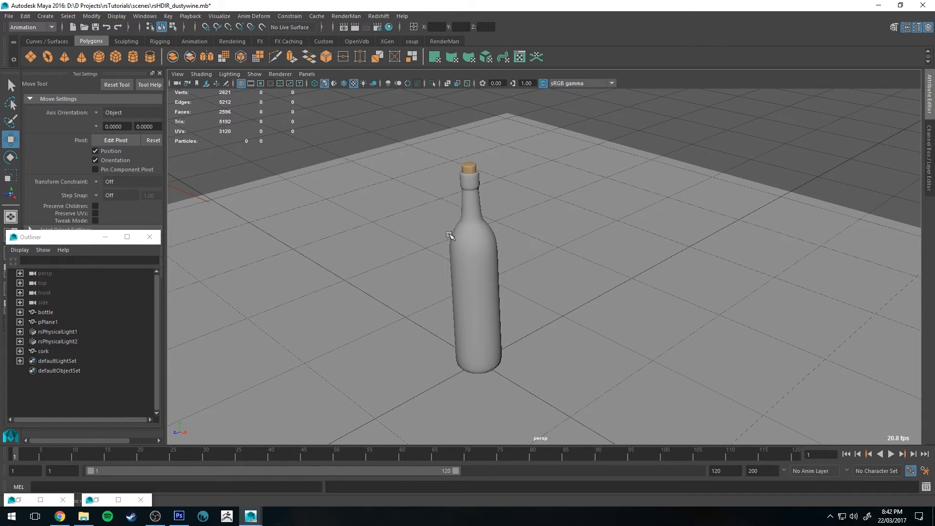
{"action": "left_click_drag", "start_coordinate": [451, 242], "coordinate": [391, 218], "text": "alt"}
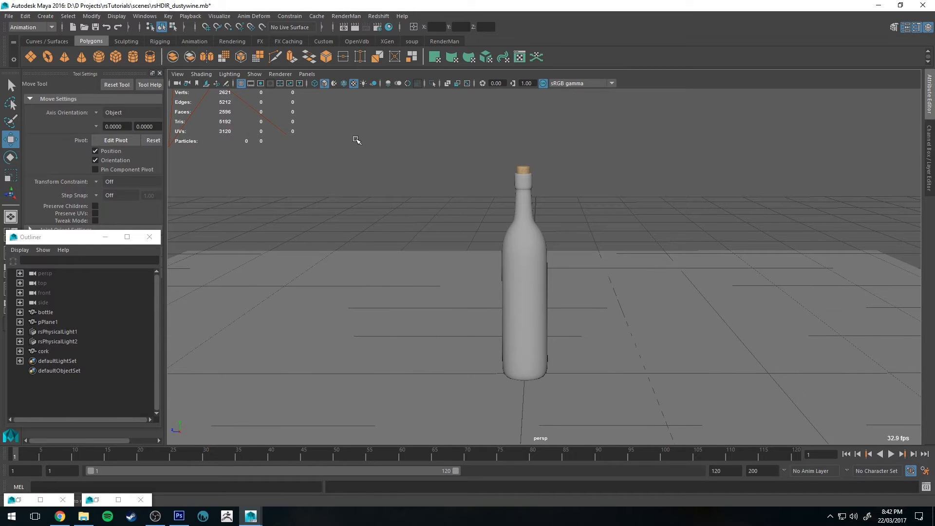
{"action": "left_click", "coordinate": [45, 16]}
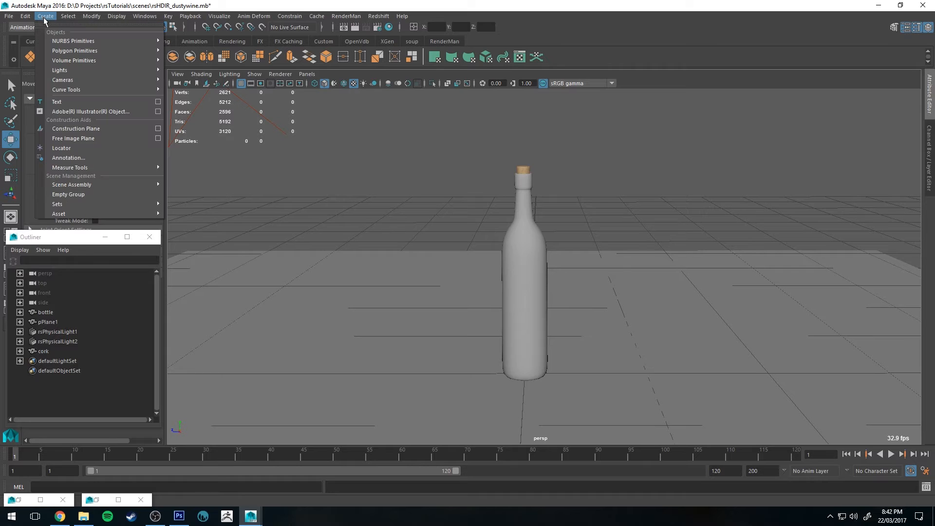
{"action": "mouse_move", "coordinate": [64, 69]}
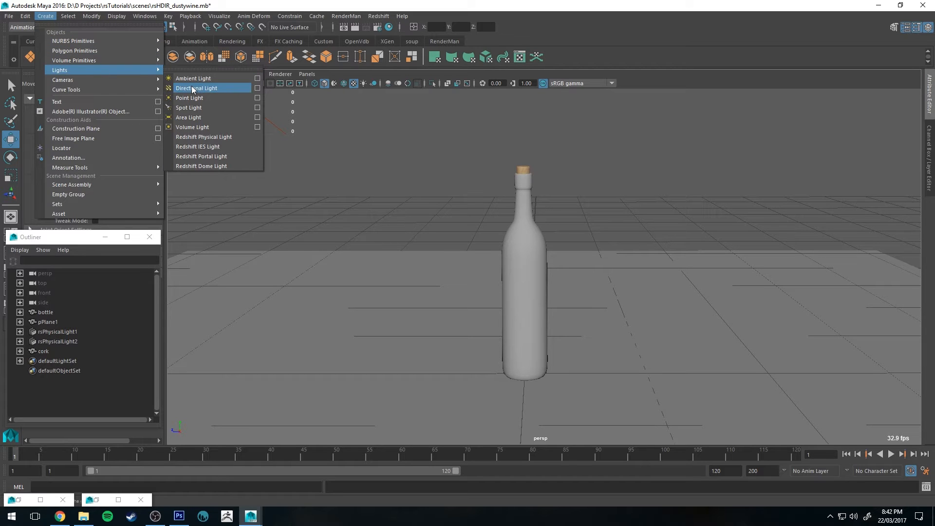
{"action": "left_click", "coordinate": [214, 107]}
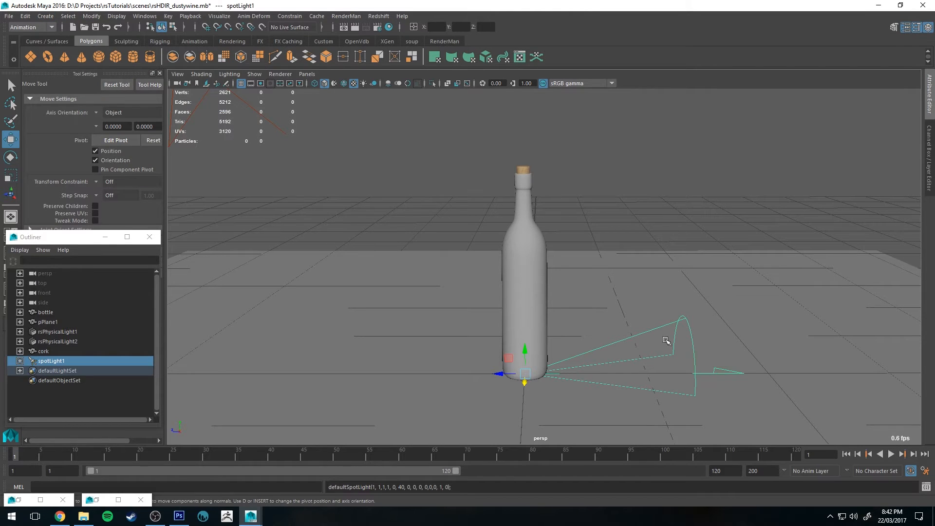
{"action": "left_click", "coordinate": [930, 153]}
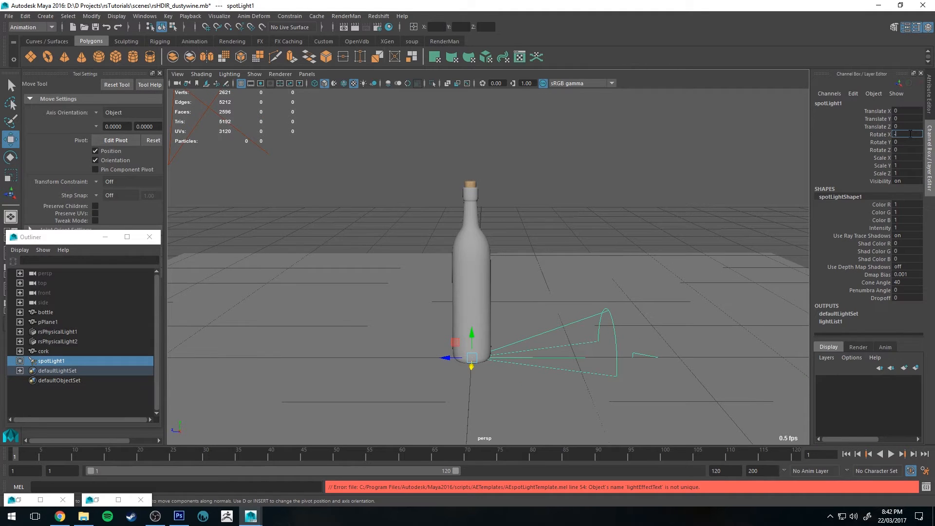
Set the spot light's Rotate X to -90 and raise it above the bottle to about 2.43 on Translate Y.
{"action": "key", "text": "Return"}
{"action": "left_click_drag", "start_coordinate": [471, 335], "coordinate": [479, 101]}
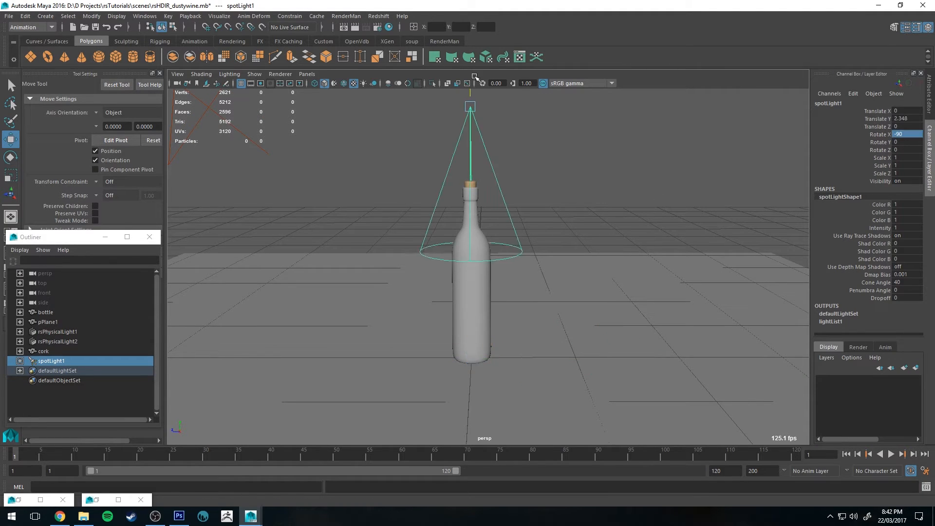
{"action": "scroll", "coordinate": [504, 208], "scroll_direction": "down", "scroll_amount": 5}
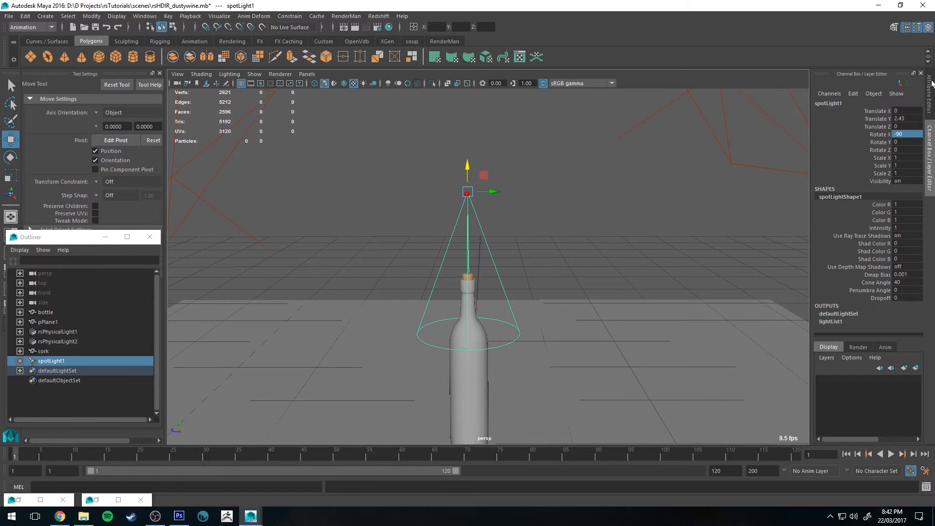
Show the spot light's shape attributes and set its color to red.
{"action": "left_click", "coordinate": [929, 95]}
{"action": "left_click", "coordinate": [823, 217]}
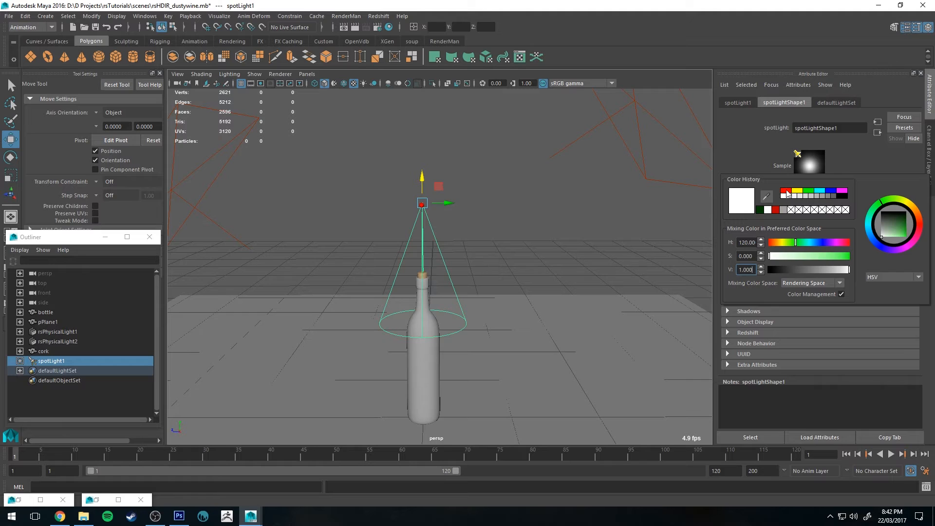
{"action": "left_click", "coordinate": [786, 191]}
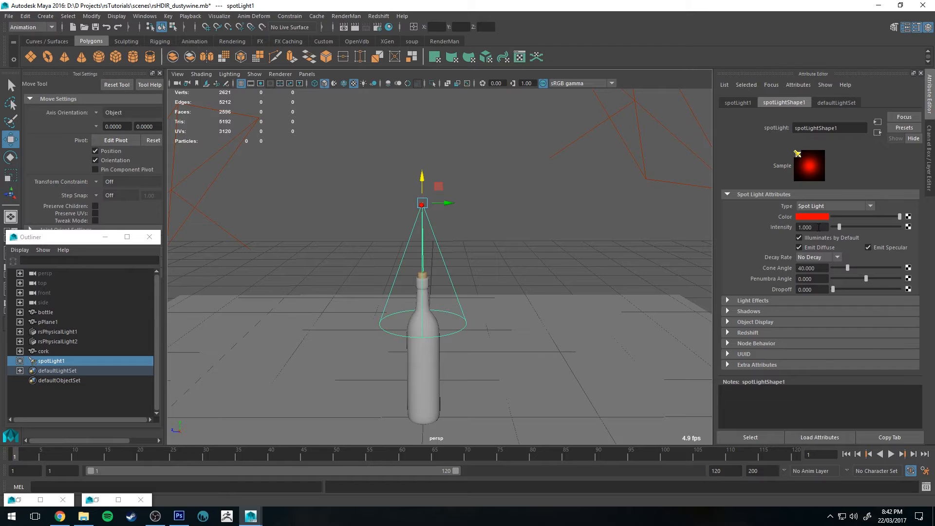
Set the spot light's cone angle to 30, penumbra angle to 10 and dropoff to 255.
{"action": "left_click_drag", "start_coordinate": [817, 269], "coordinate": [772, 266]}
{"action": "type", "text": "30"}
{"action": "key", "text": "Return"}
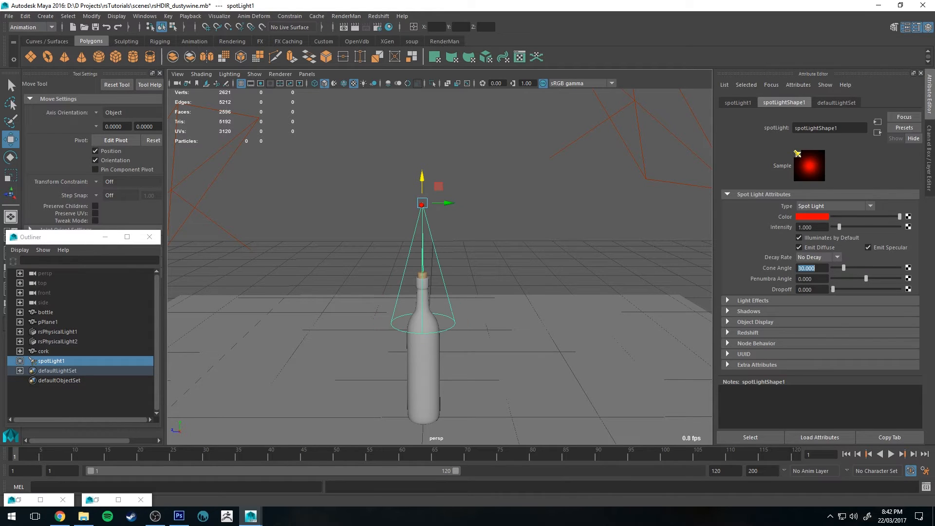
{"action": "key", "text": "Tab"}
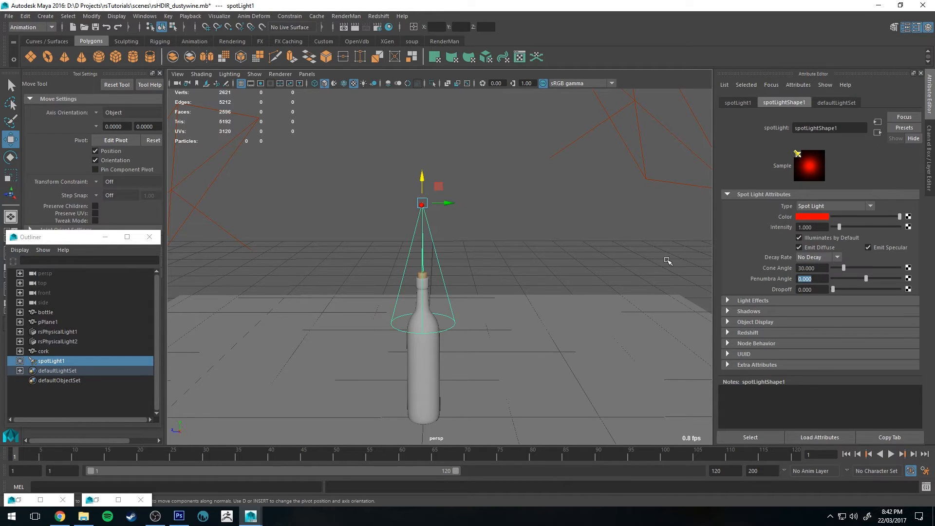
{"action": "type", "text": "10"}
{"action": "key", "text": "Return"}
{"action": "left_click_drag", "start_coordinate": [832, 289], "coordinate": [904, 290]}
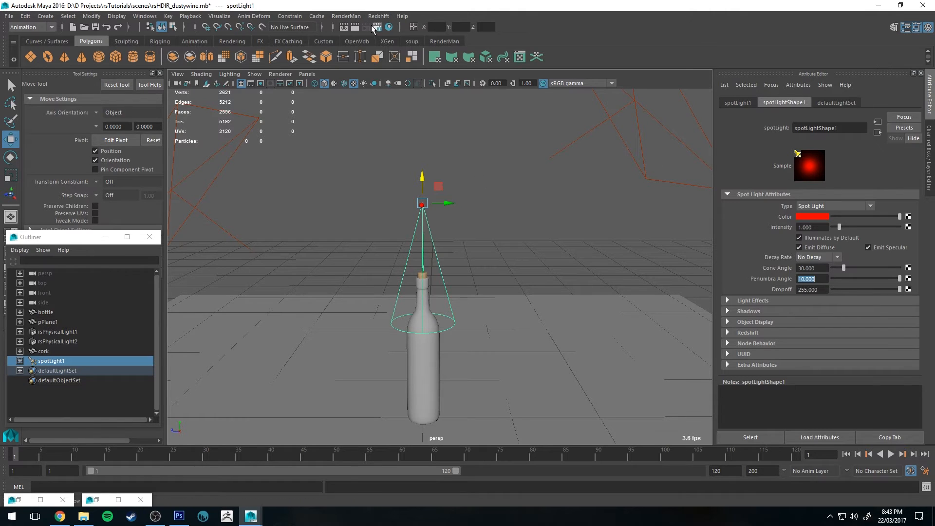
Render the frame from the current view and again from a higher angle to check the spot light's falloff, then minimize the render view.
{"action": "left_click", "coordinate": [356, 29]}
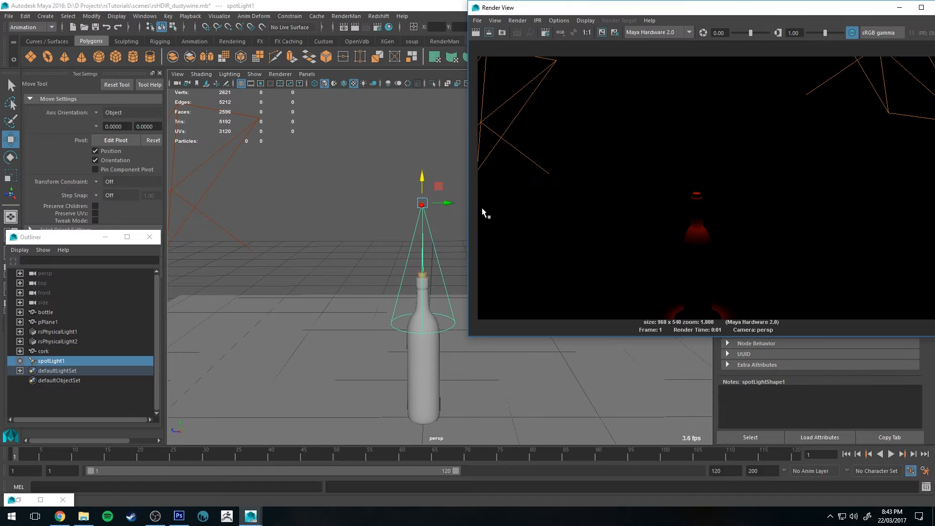
{"action": "left_click_drag", "start_coordinate": [381, 168], "coordinate": [355, 192], "text": "alt"}
{"action": "left_click", "coordinate": [353, 27]}
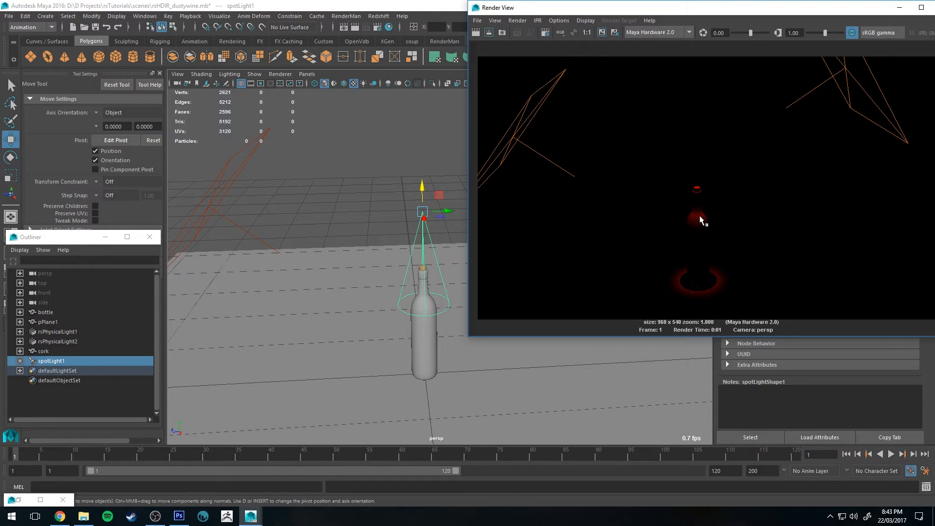
{"action": "left_click", "coordinate": [899, 8]}
Hide the cork and frame the whole bottle in the perspective view.
{"action": "left_click", "coordinate": [418, 276]}
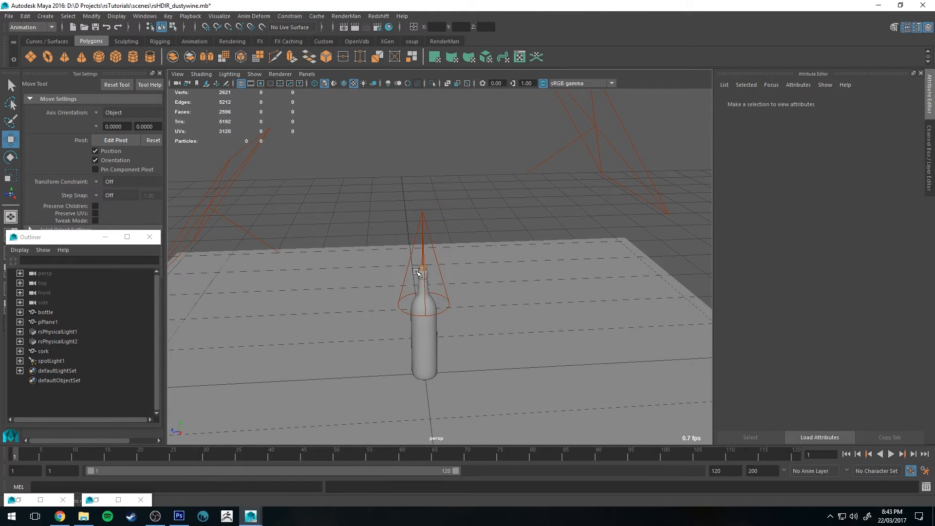
{"action": "left_click", "coordinate": [422, 267]}
{"action": "left_click", "coordinate": [422, 296]}
{"action": "middle_click_drag", "start_coordinate": [397, 304], "coordinate": [408, 246], "text": "alt"}
{"action": "right_click_drag", "start_coordinate": [408, 246], "coordinate": [491, 333], "text": "alt"}
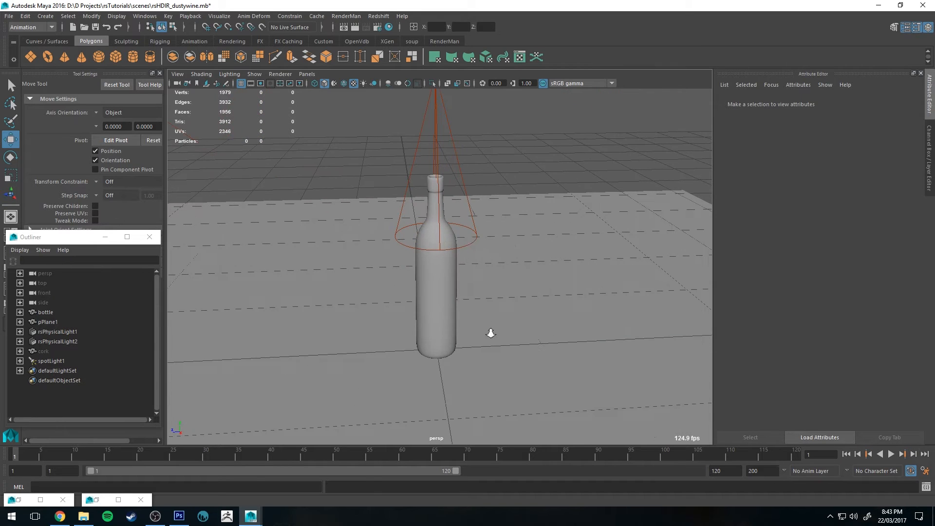
Render the bottle without its cork, examine the red light on its shoulder up close and close the render view.
{"action": "left_click", "coordinate": [378, 28]}
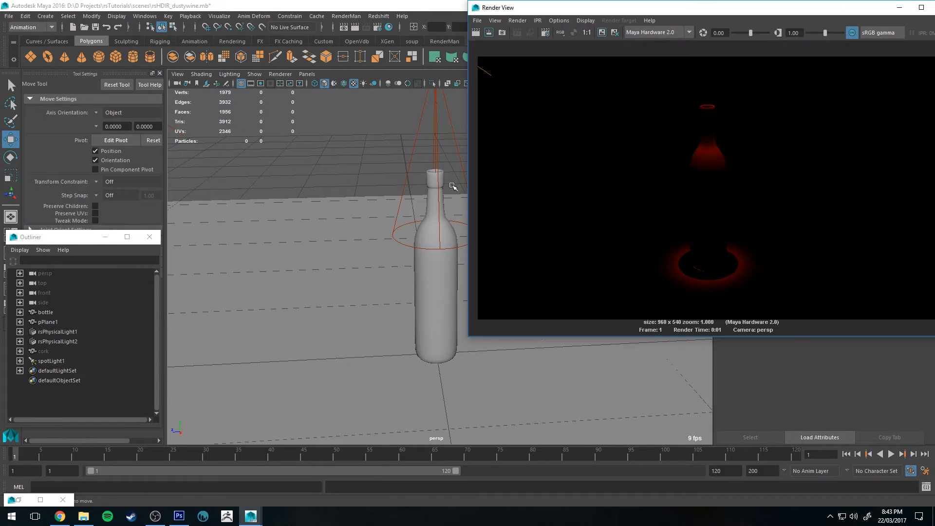
{"action": "right_click_drag", "start_coordinate": [668, 161], "coordinate": [718, 152], "text": "alt"}
{"action": "middle_click_drag", "start_coordinate": [718, 152], "coordinate": [699, 190], "text": "alt"}
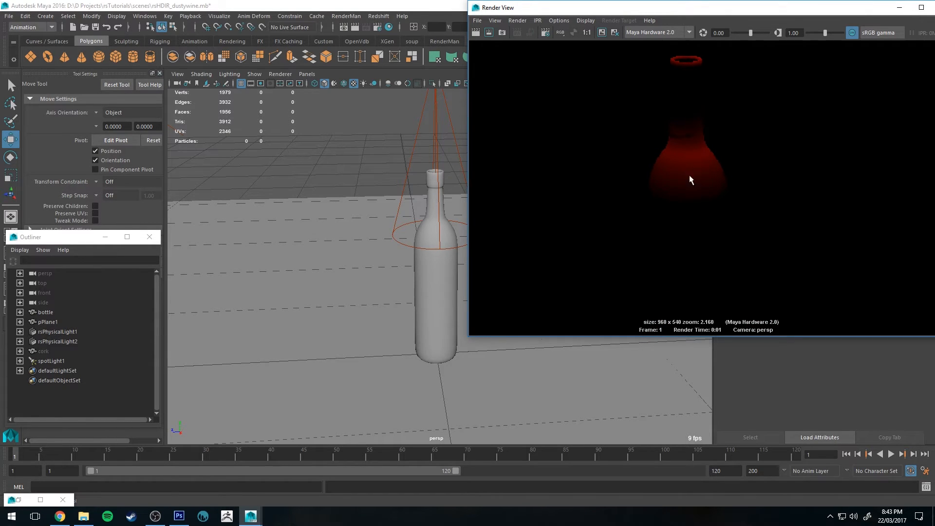
{"action": "key", "text": "f"}
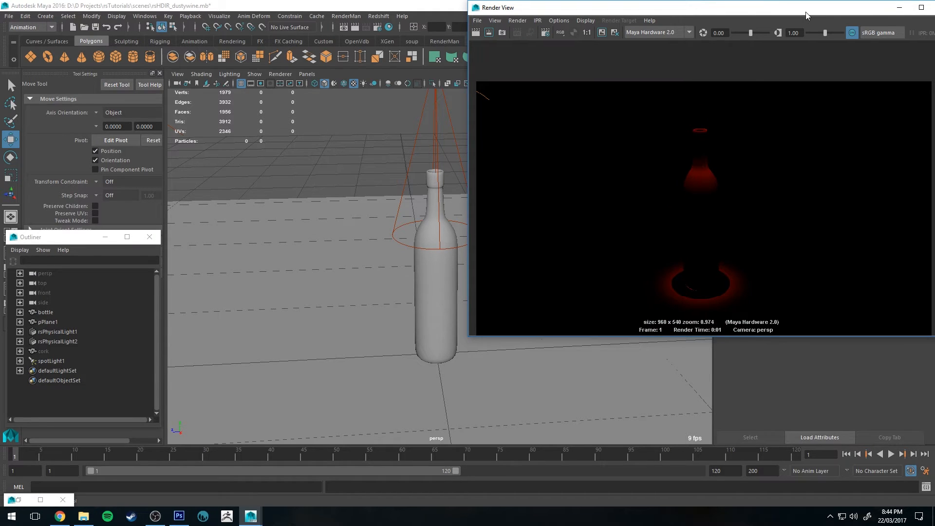
{"action": "left_click_drag", "start_coordinate": [806, 15], "coordinate": [686, 66]}
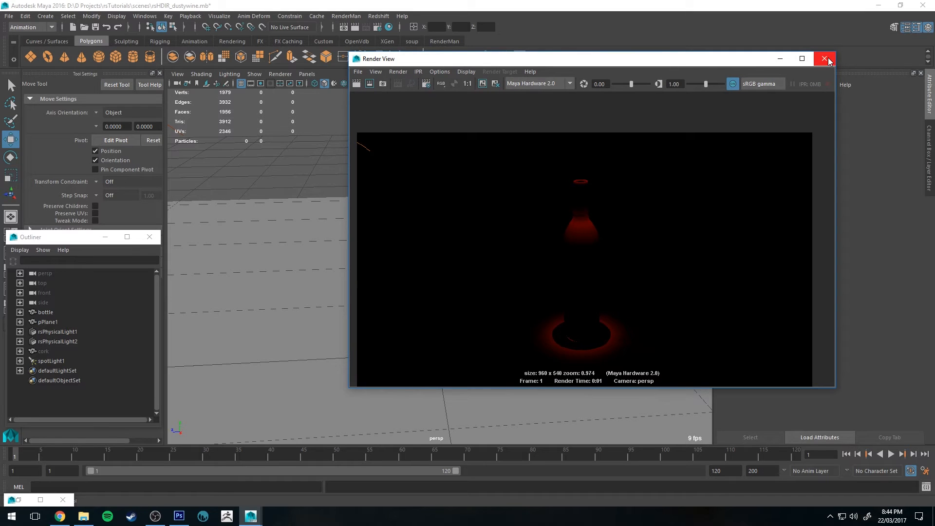
{"action": "left_click", "coordinate": [824, 59]}
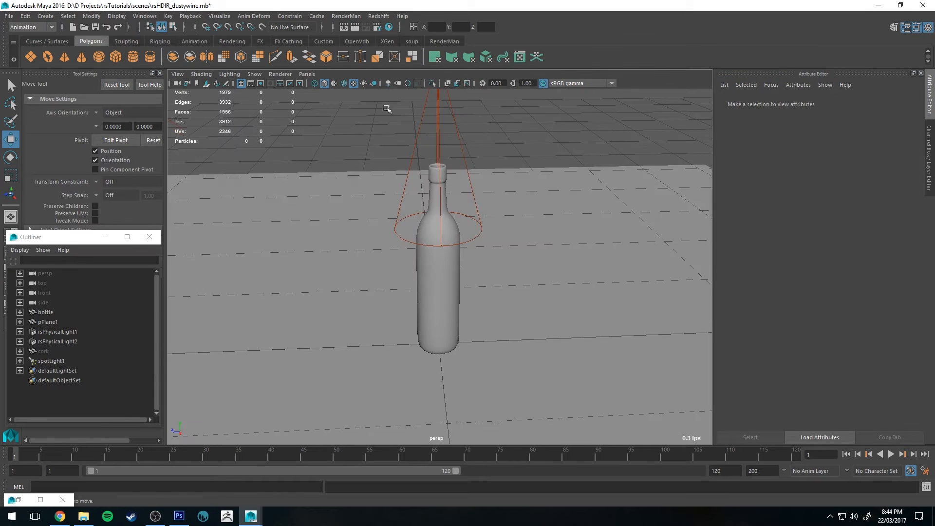
Switch to the Rendering menu set and look through the lighting and shading commands for Transfer Maps.
{"action": "left_click", "coordinate": [48, 27]}
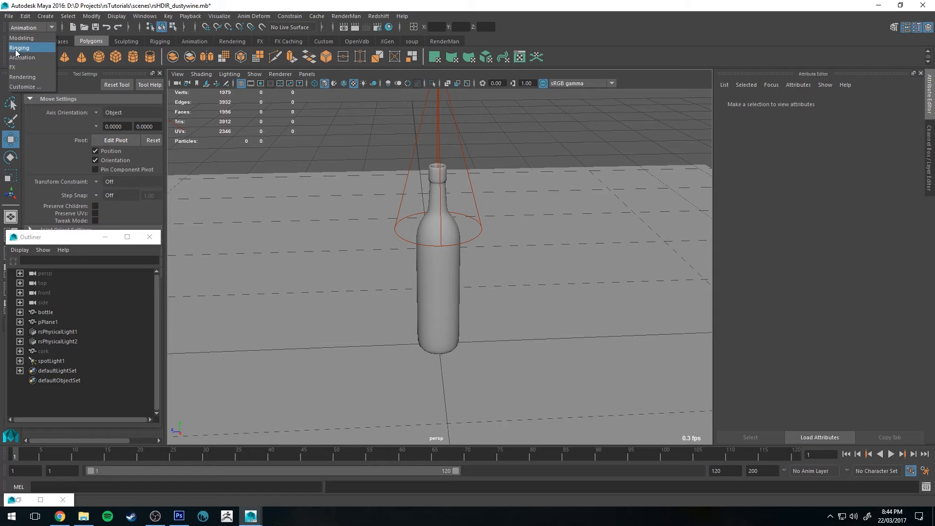
{"action": "left_click", "coordinate": [29, 77]}
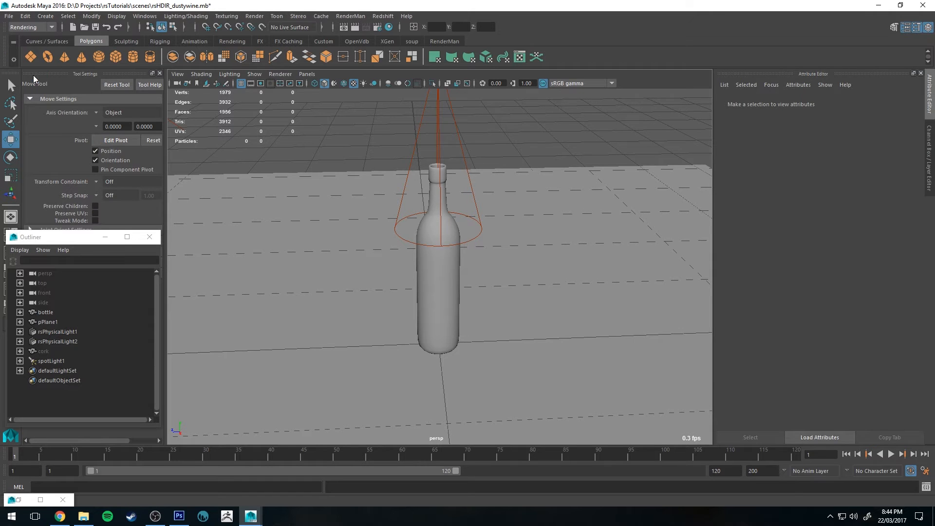
{"action": "left_click", "coordinate": [196, 17]}
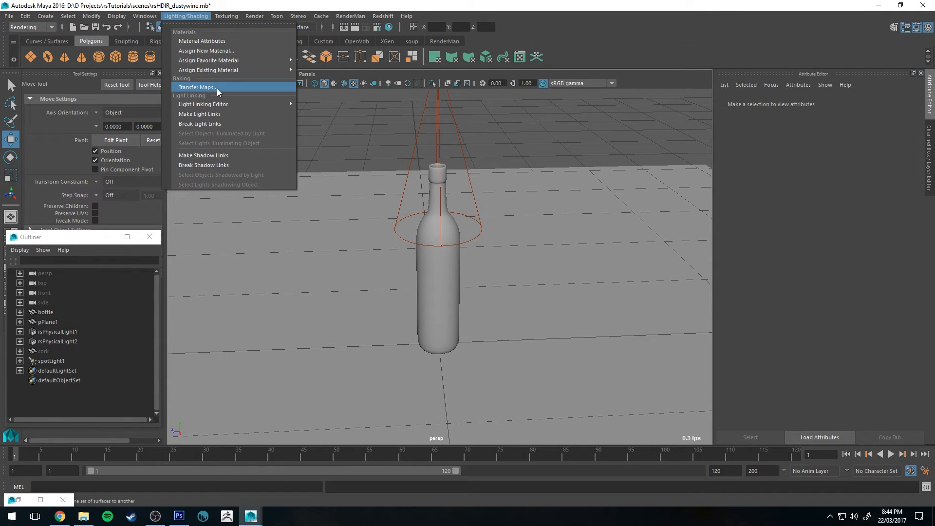
{"action": "left_click", "coordinate": [495, 138]}
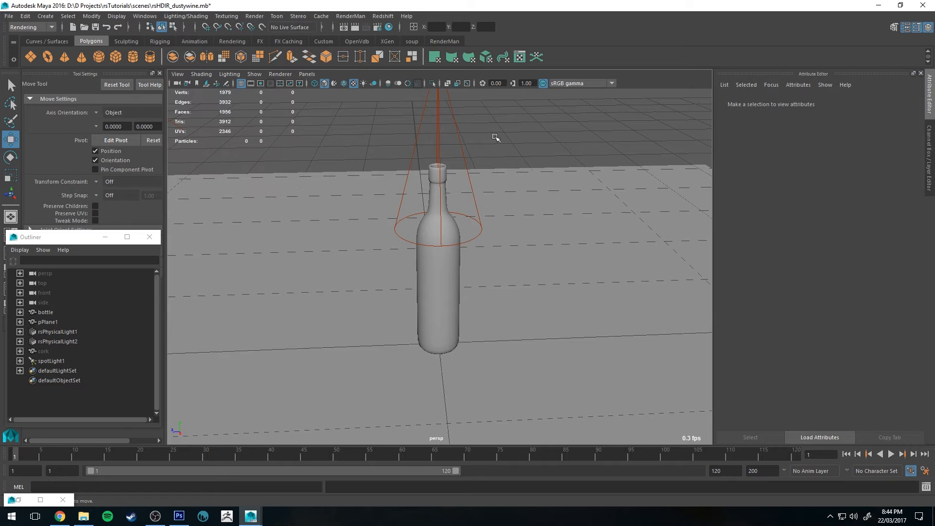
Duplicate the bottle in place and clear the selection.
{"action": "left_click", "coordinate": [447, 274]}
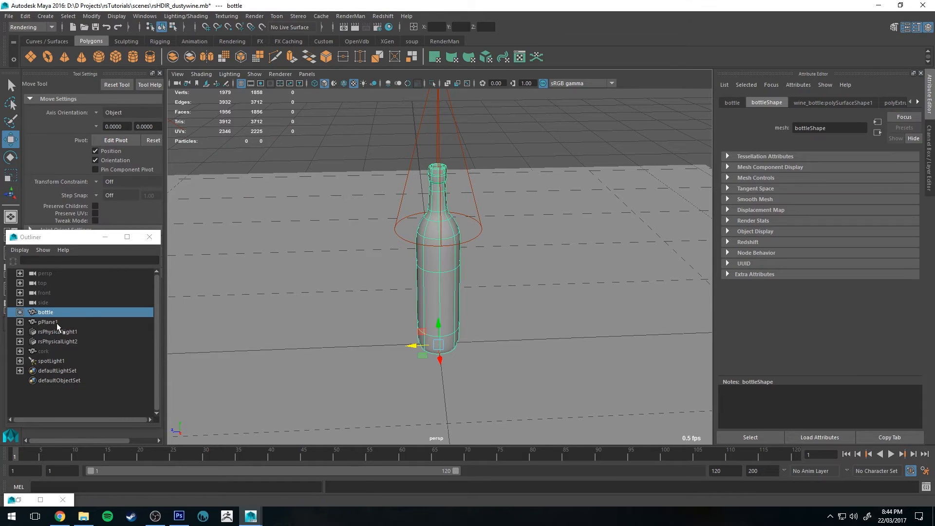
{"action": "key", "text": "ctrl+d"}
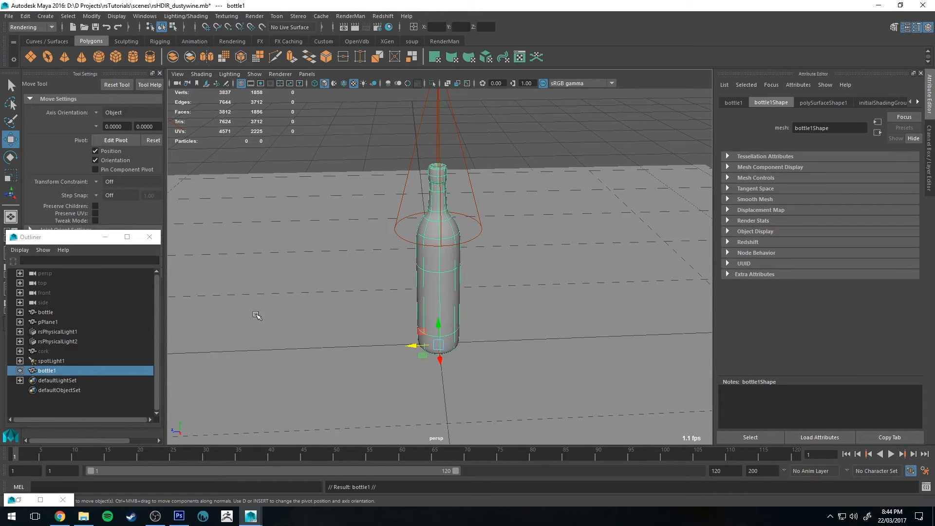
{"action": "left_click", "coordinate": [494, 129]}
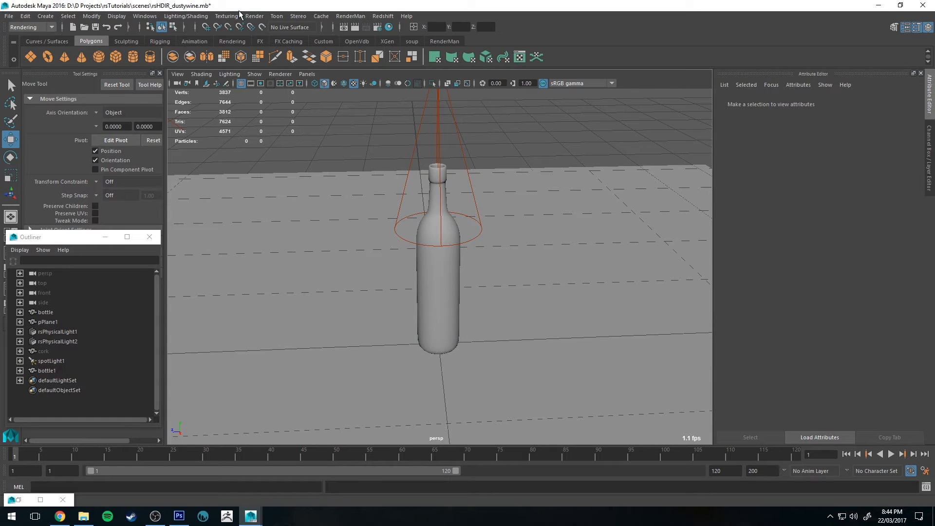
Set up Transfer Maps with the original bottle as source mesh and the duplicated bottle as target mesh.
{"action": "left_click", "coordinate": [199, 17]}
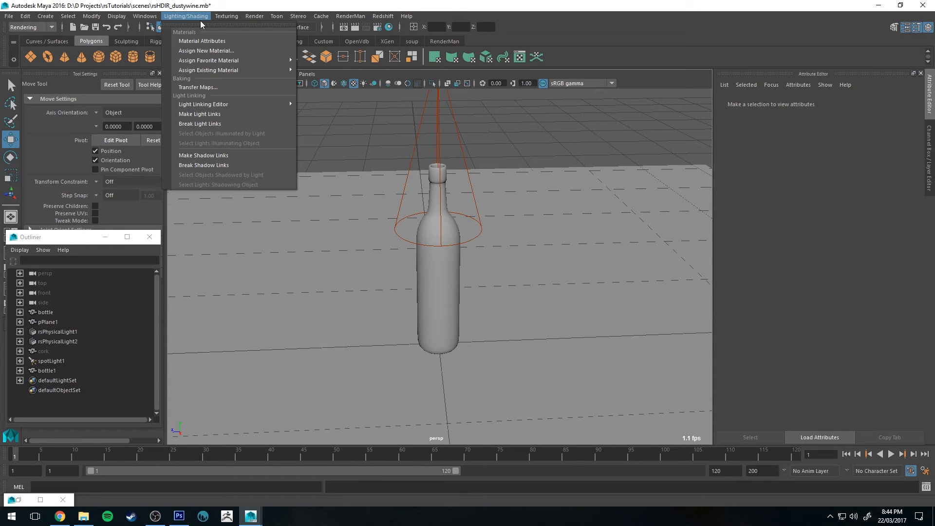
{"action": "left_click", "coordinate": [206, 88]}
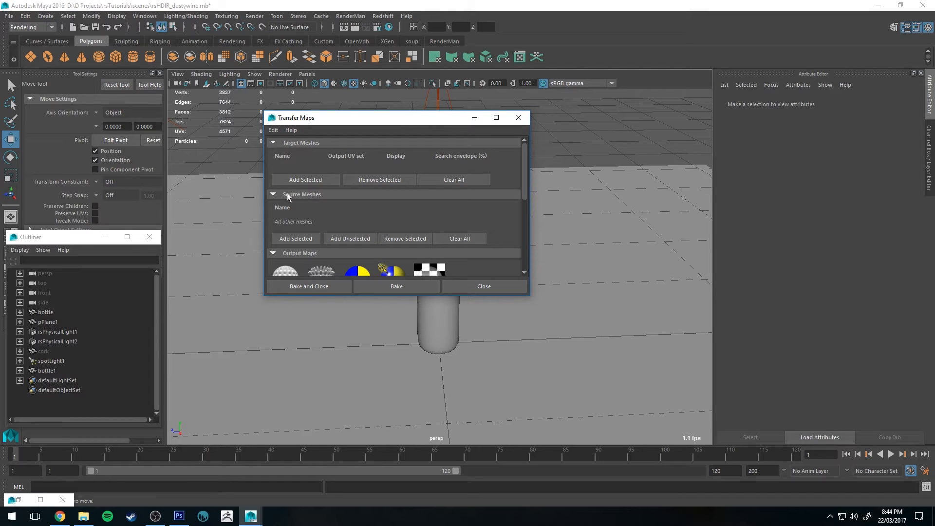
{"action": "left_click", "coordinate": [44, 313]}
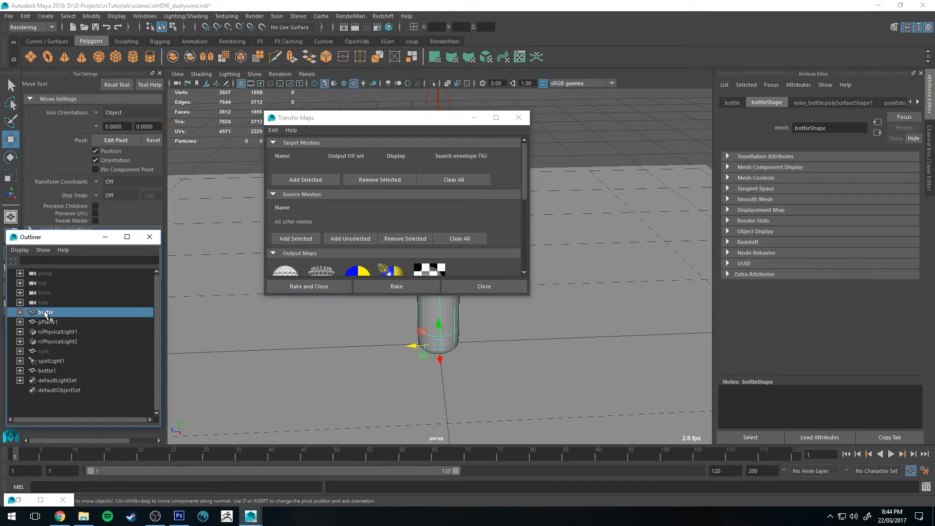
{"action": "left_click", "coordinate": [297, 238]}
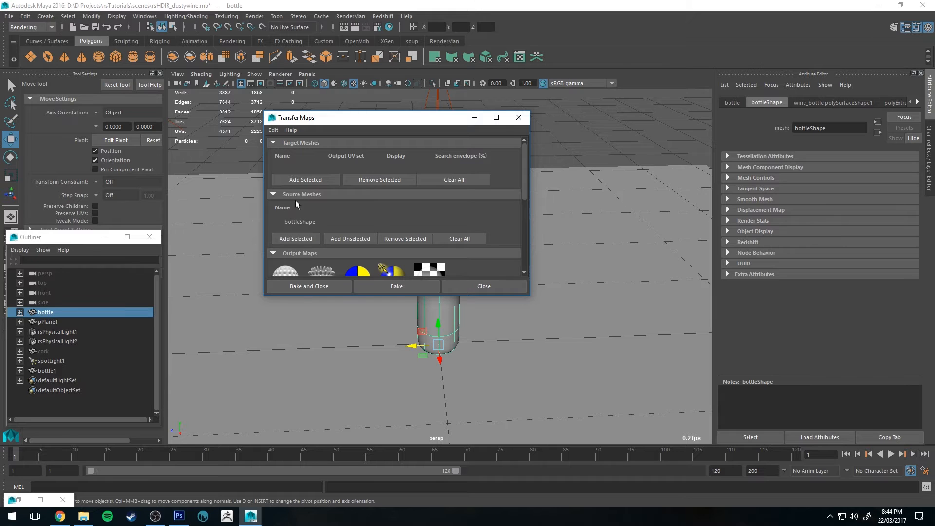
{"action": "left_click", "coordinate": [47, 371]}
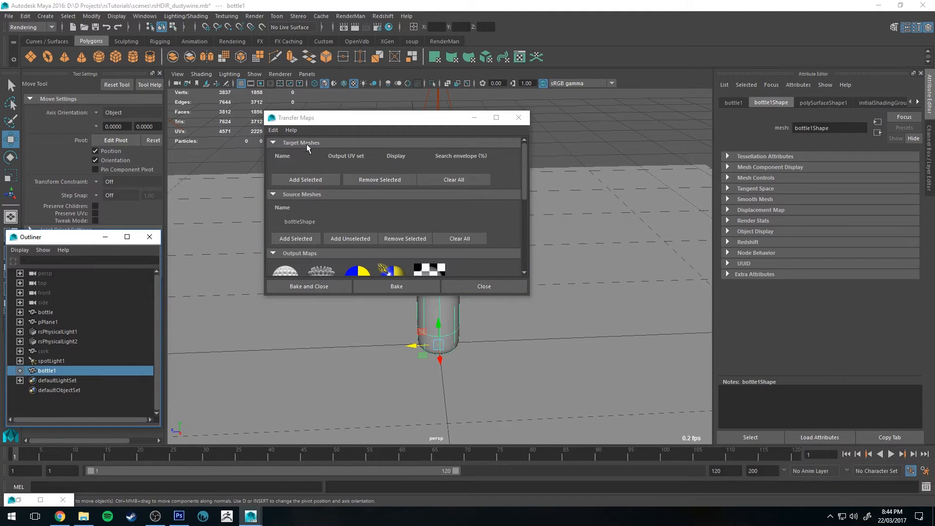
{"action": "left_click", "coordinate": [307, 180]}
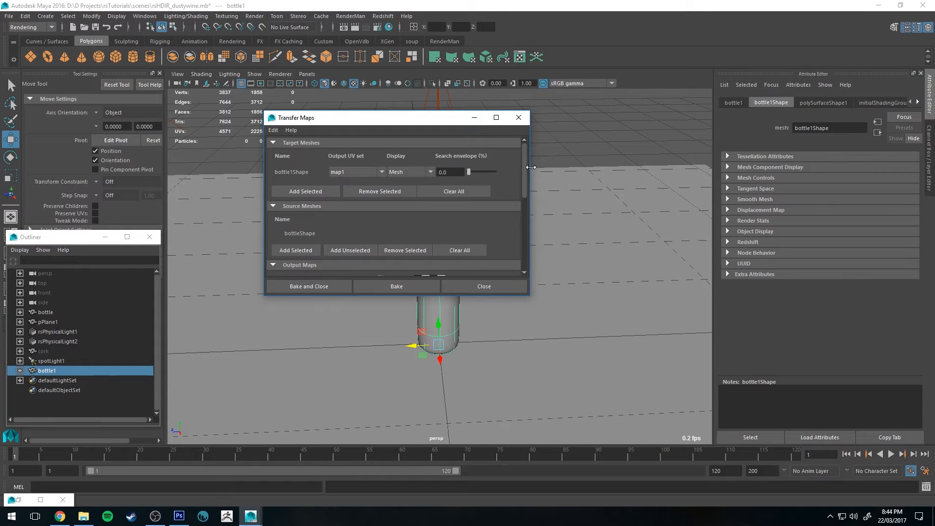
Add a new Shaded output map and remove the existing PNG lit and shaded color map.
{"action": "left_click_drag", "start_coordinate": [525, 169], "coordinate": [526, 206]}
{"action": "scroll", "coordinate": [527, 205], "scroll_direction": "down", "scroll_amount": 1}
{"action": "scroll", "coordinate": [512, 185], "scroll_direction": "up", "scroll_amount": 1}
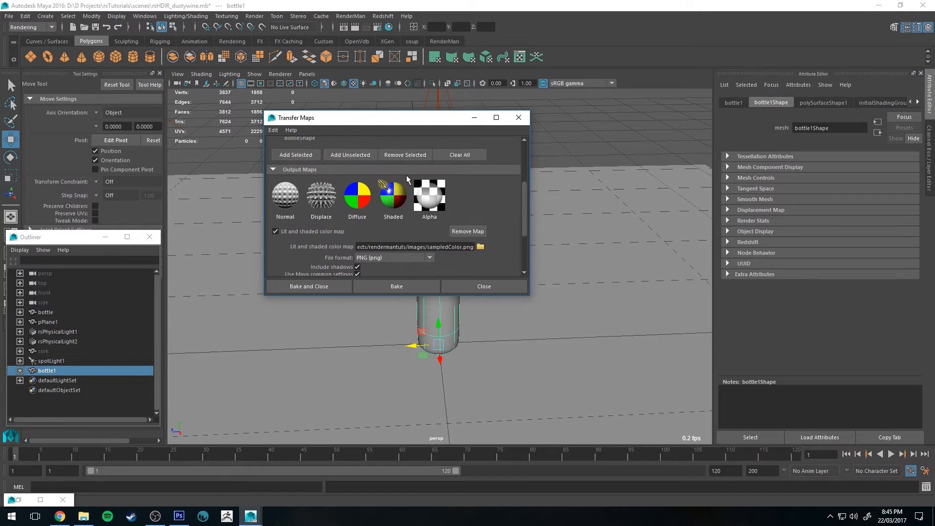
{"action": "scroll", "coordinate": [323, 174], "scroll_direction": "down", "scroll_amount": 1}
{"action": "left_click", "coordinate": [392, 168]}
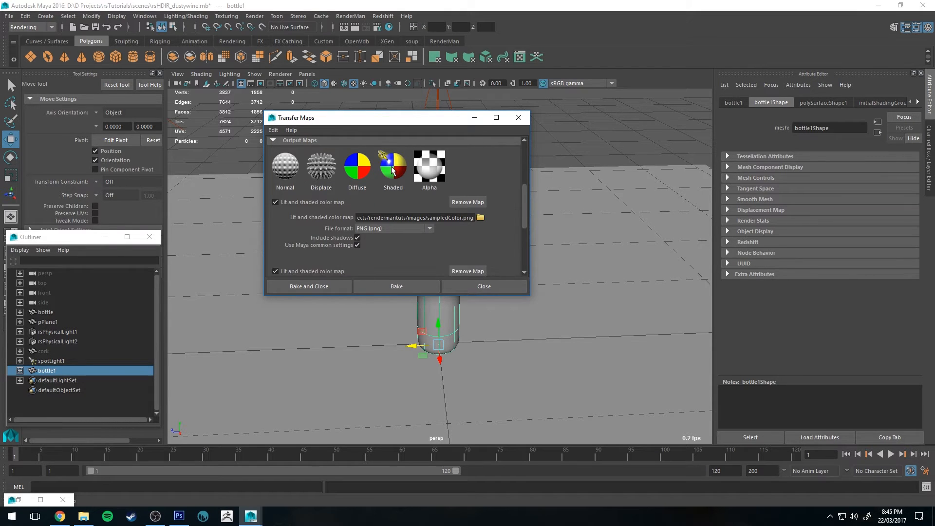
{"action": "scroll", "coordinate": [390, 168], "scroll_direction": "down", "scroll_amount": 1}
{"action": "scroll", "coordinate": [390, 172], "scroll_direction": "down", "scroll_amount": 1}
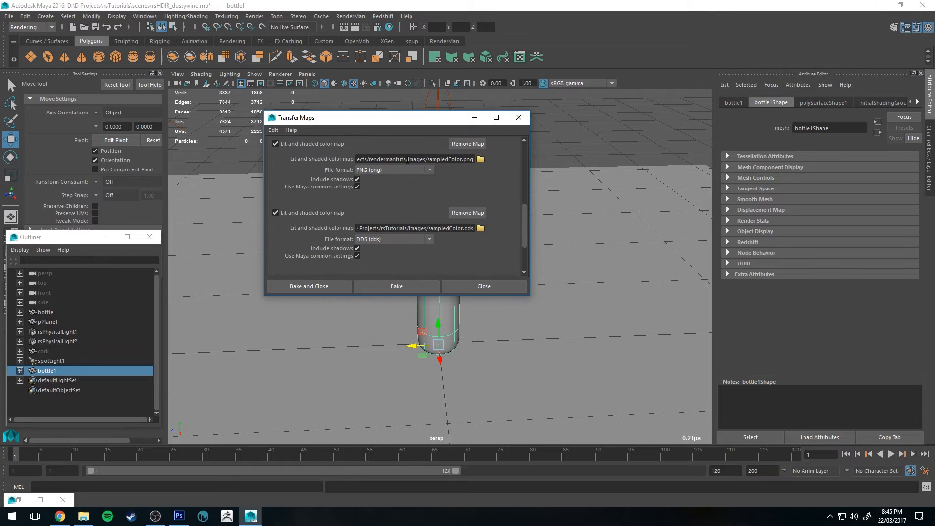
{"action": "left_click", "coordinate": [470, 143]}
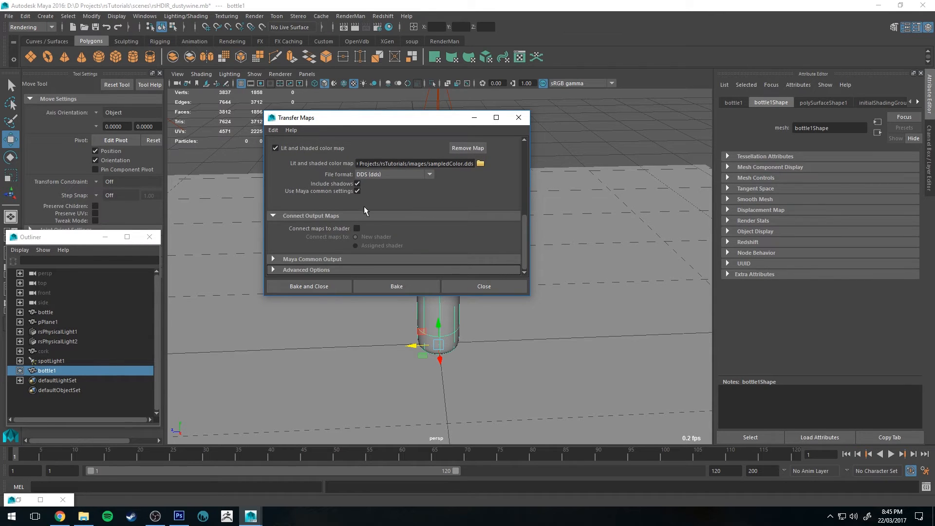
Set the lit and shaded color map's file format to PNG, keeping its sampledColor output path.
{"action": "scroll", "coordinate": [373, 192], "scroll_direction": "up", "scroll_amount": 1}
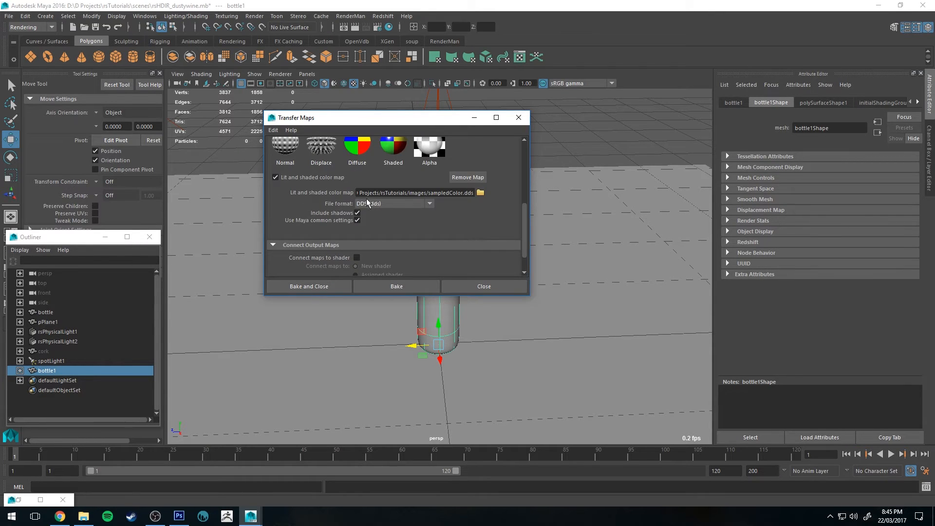
{"action": "left_click", "coordinate": [369, 203]}
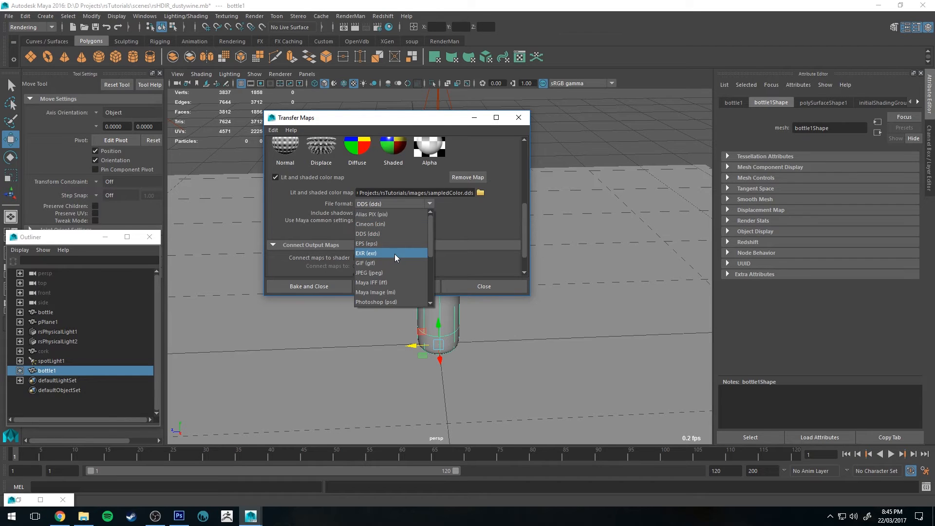
{"action": "scroll", "coordinate": [393, 253], "scroll_direction": "down", "scroll_amount": 4}
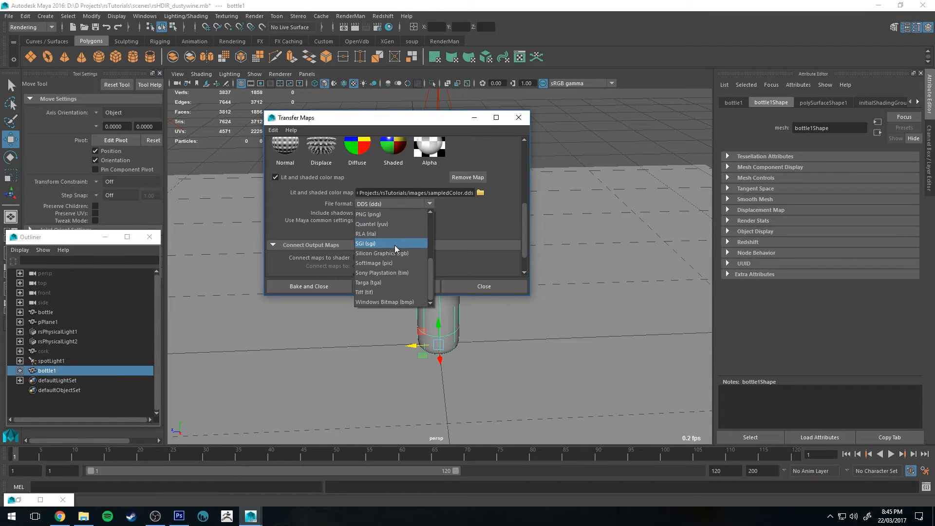
{"action": "left_click", "coordinate": [396, 214]}
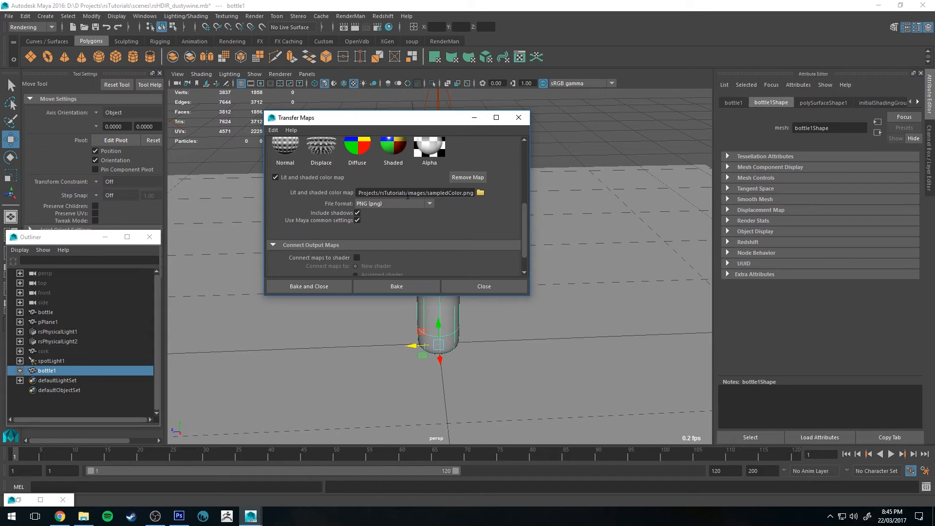
{"action": "left_click_drag", "start_coordinate": [380, 193], "coordinate": [493, 192]}
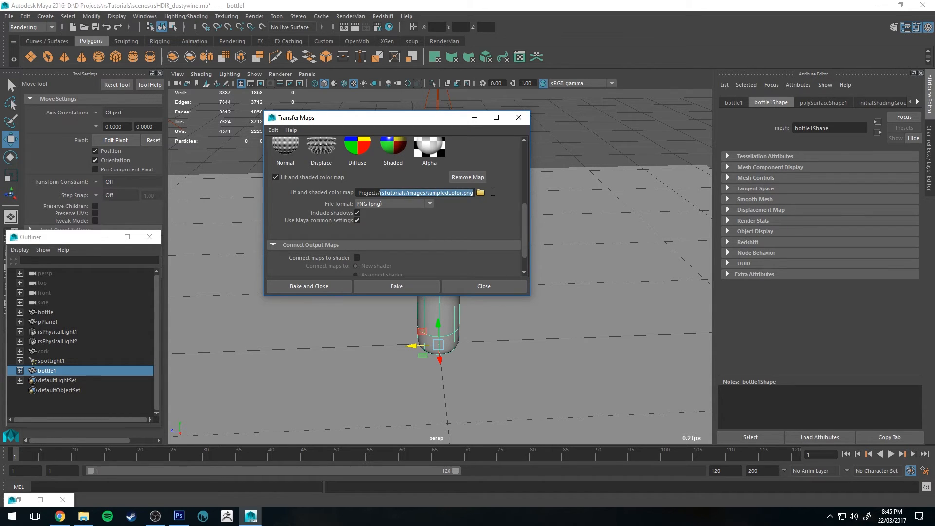
{"action": "left_click", "coordinate": [448, 193]}
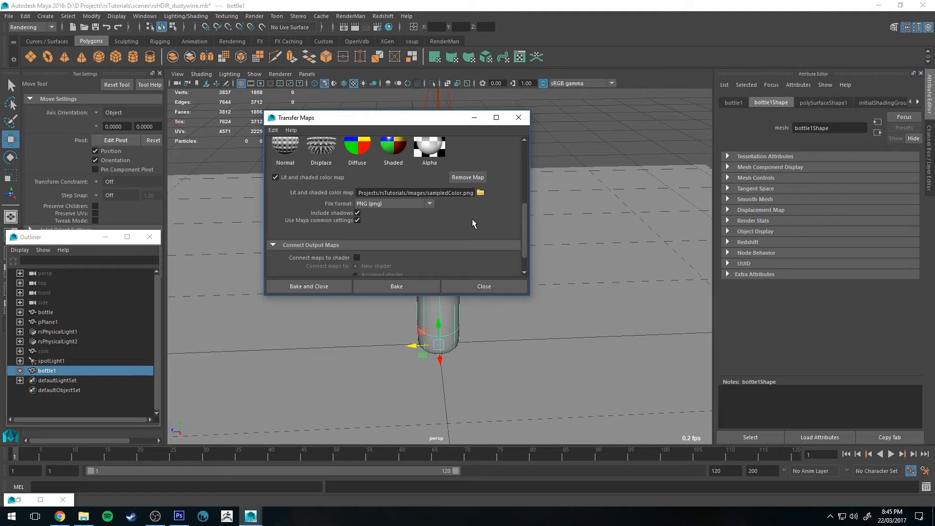
Save the scene and review the Maya Common Output map size and sampling settings for the bake.
{"action": "left_click", "coordinate": [96, 27]}
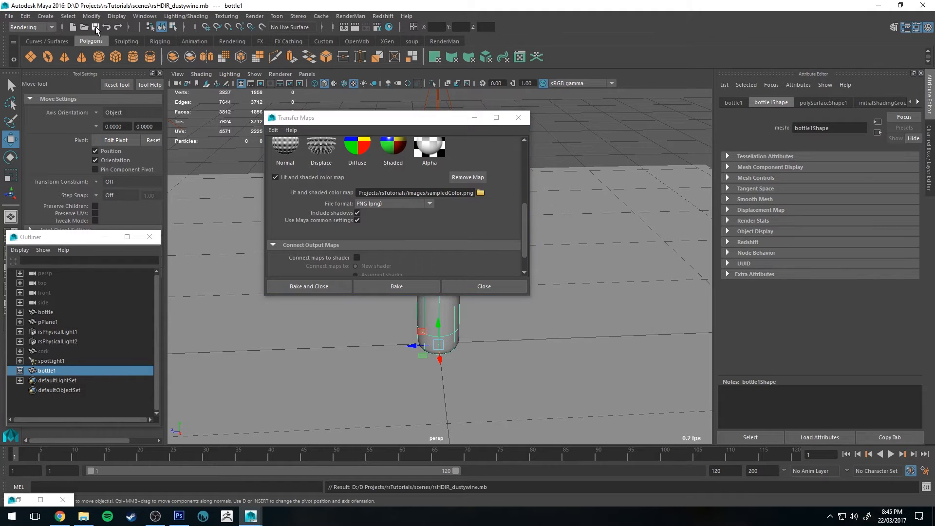
{"action": "left_click", "coordinate": [493, 227]}
{"action": "scroll", "coordinate": [494, 224], "scroll_direction": "down", "scroll_amount": 2}
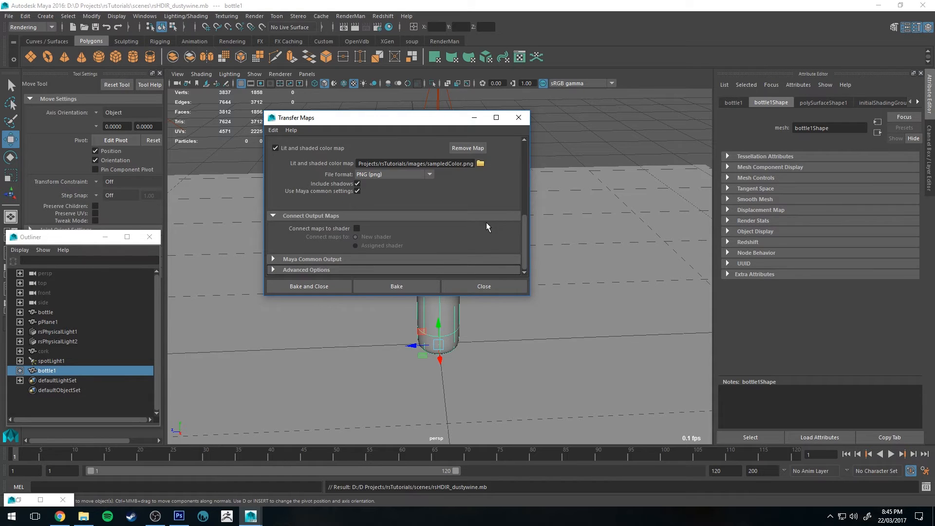
{"action": "left_click", "coordinate": [366, 259]}
{"action": "scroll", "coordinate": [367, 203], "scroll_direction": "down", "scroll_amount": 4}
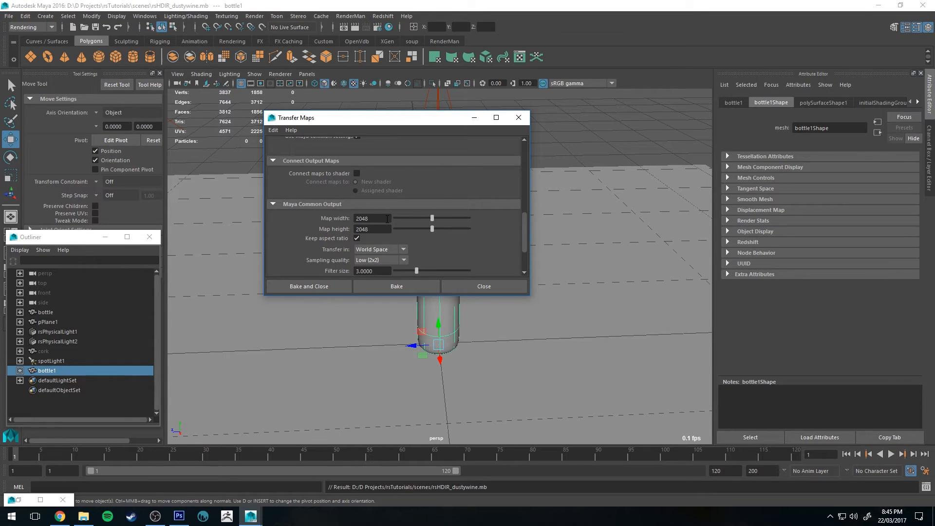
{"action": "scroll", "coordinate": [475, 170], "scroll_direction": "up", "scroll_amount": 6}
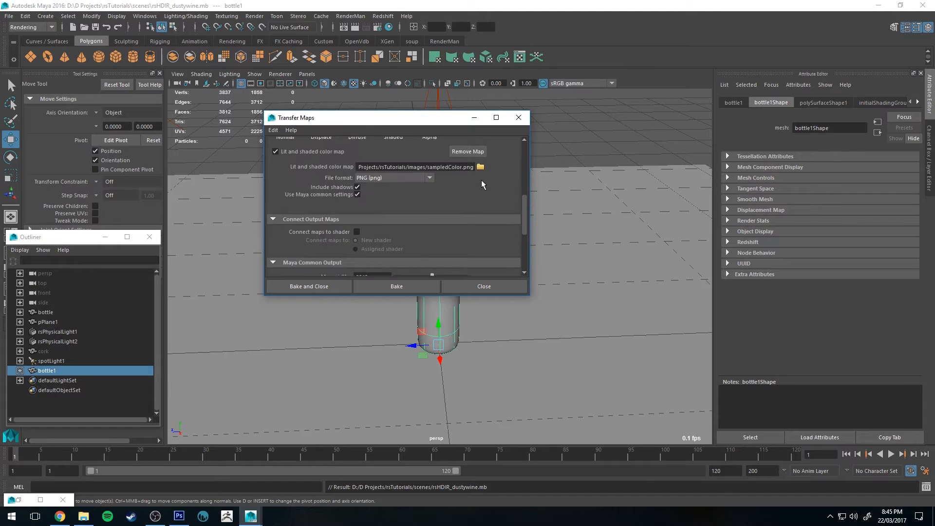
{"action": "scroll", "coordinate": [476, 175], "scroll_direction": "down", "scroll_amount": 4}
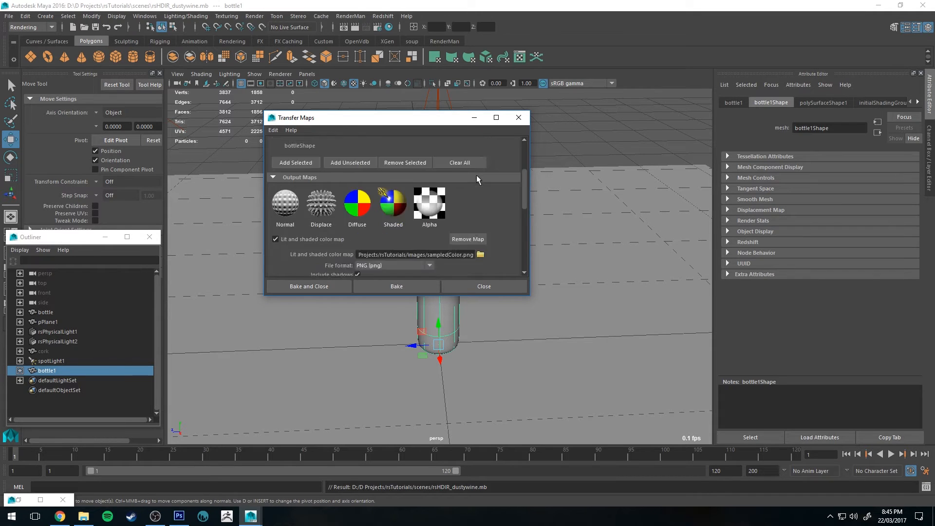
Bake the lit and shaded color map to sampledColor.png and close Transfer Maps.
{"action": "left_click", "coordinate": [410, 286]}
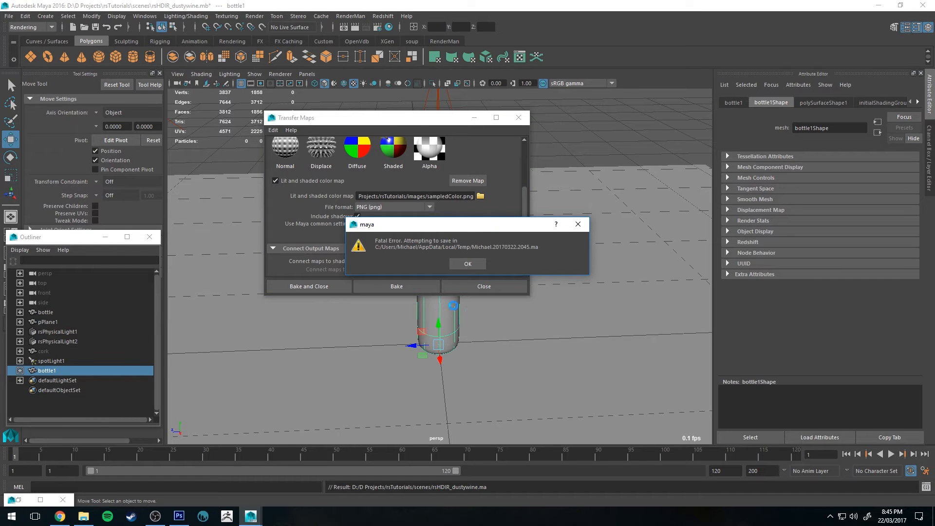
{"action": "left_click", "coordinate": [465, 264]}
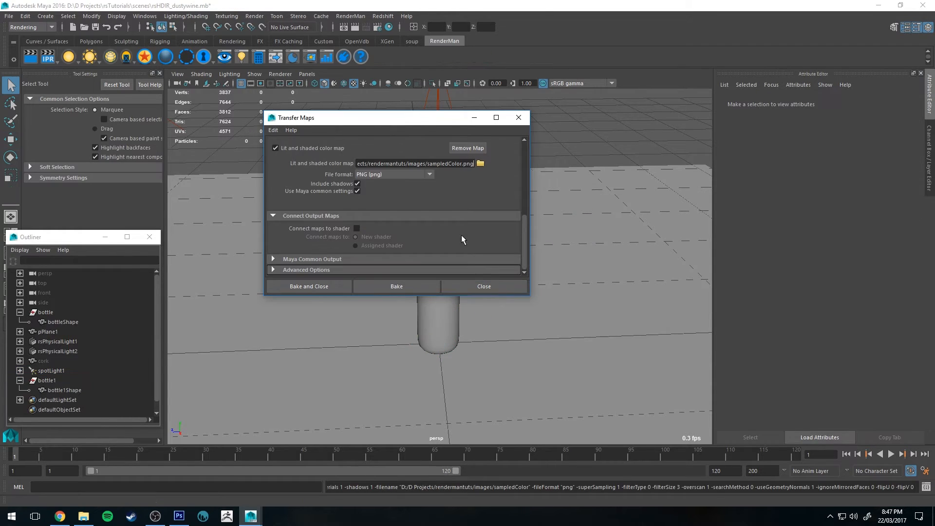
{"action": "left_click", "coordinate": [504, 286]}
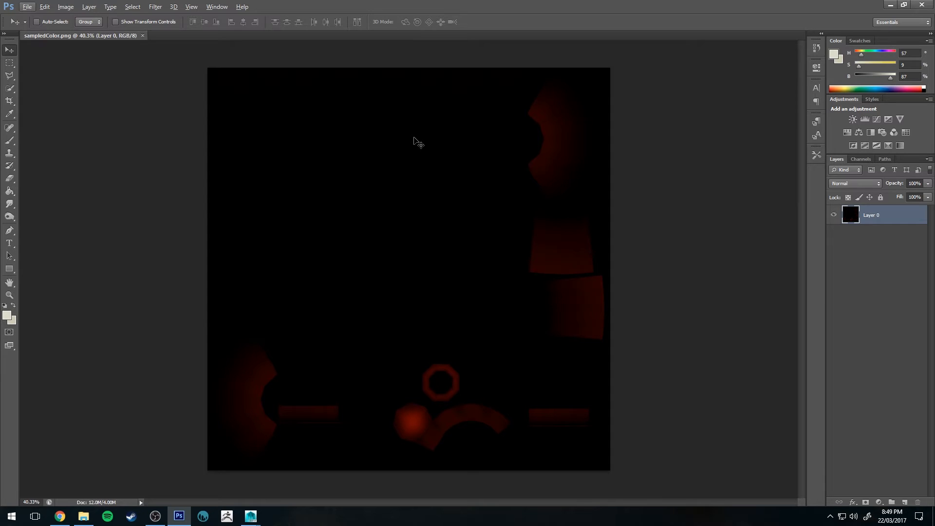
Switch to Photoshop, select the black areas of sampledColor.png by Color Range with increased fuzziness, delete them and deselect.
{"action": "left_click", "coordinate": [132, 7]}
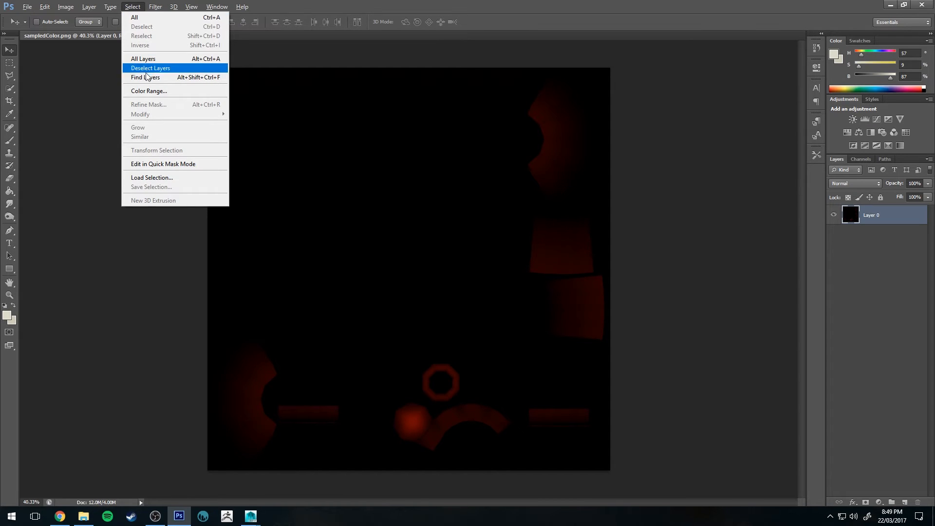
{"action": "left_click", "coordinate": [149, 92]}
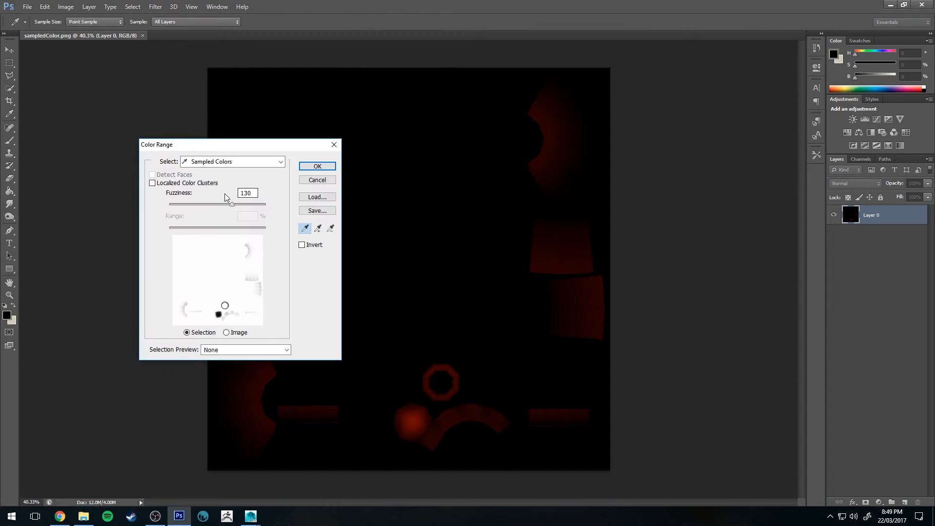
{"action": "mouse_move", "coordinate": [231, 204]}
{"action": "left_mouse_down"}
{"action": "mouse_move", "coordinate": [245, 203]}
{"action": "mouse_move", "coordinate": [166, 205]}
{"action": "mouse_move", "coordinate": [237, 204]}
{"action": "left_mouse_up"}
{"action": "left_click", "coordinate": [315, 166]}
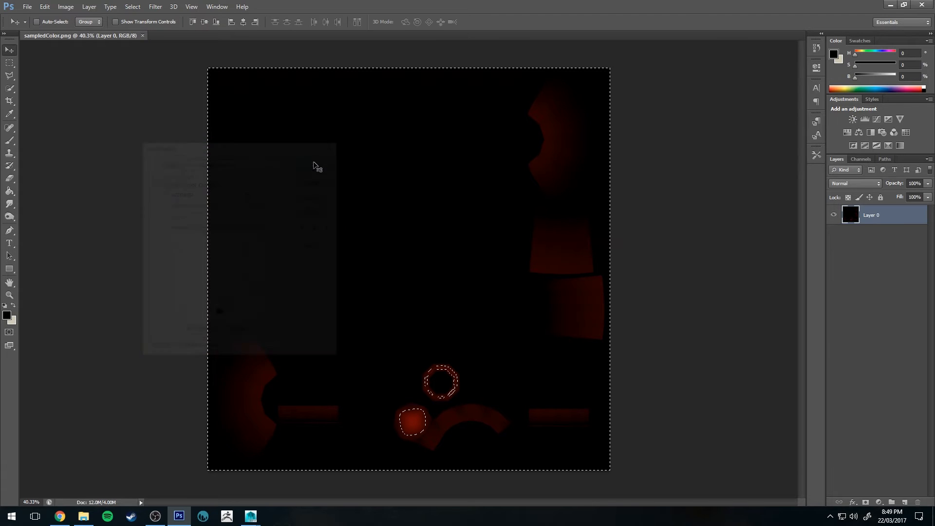
{"action": "key", "text": "Delete"}
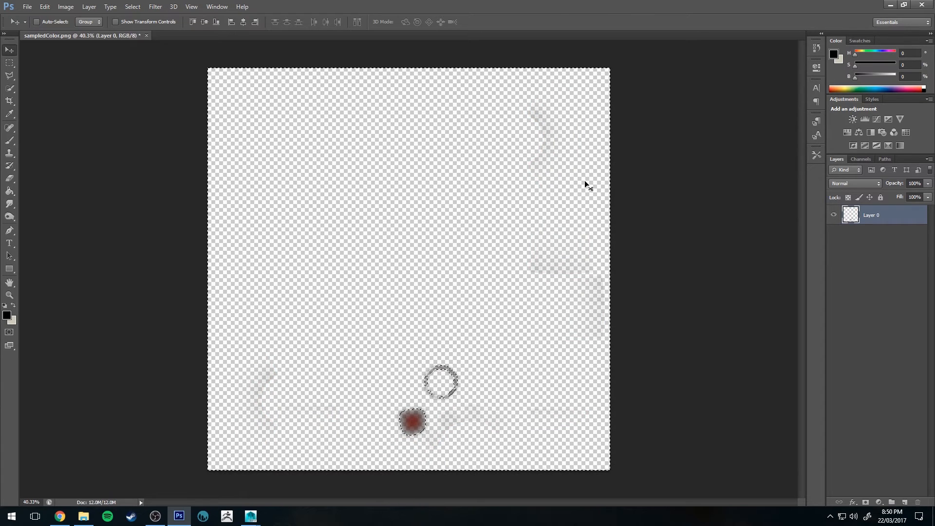
{"action": "key", "text": "ctrl+d"}
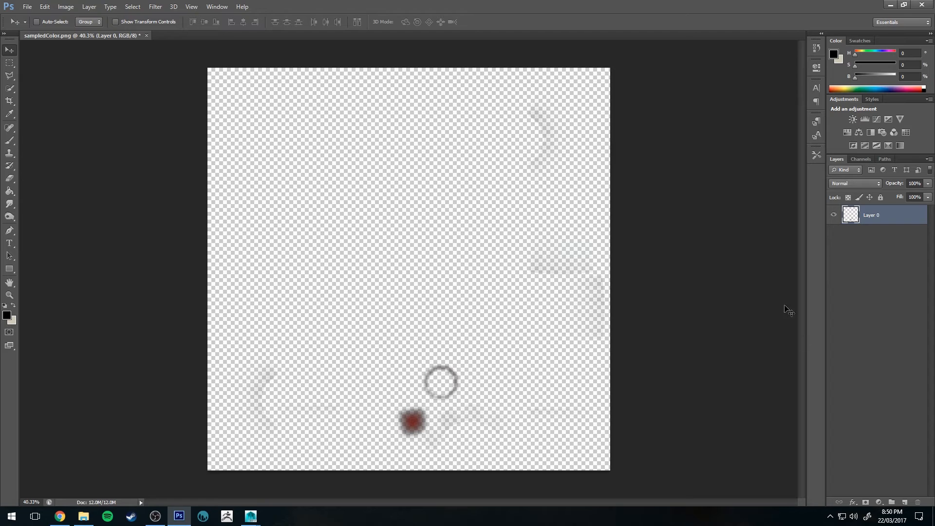
Add a new layer filled with white beneath Layer 0, and desaturate Layer 0.
{"action": "left_click", "coordinate": [904, 502]}
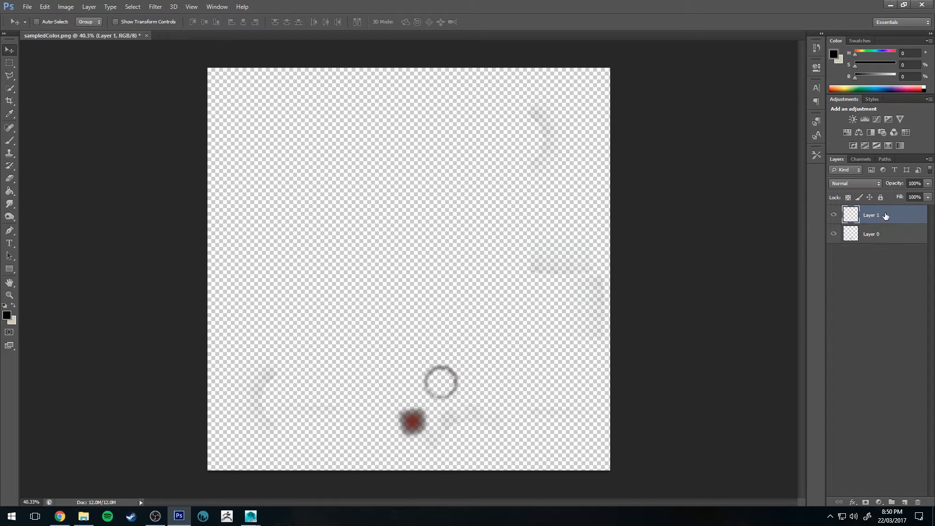
{"action": "left_click_drag", "start_coordinate": [883, 218], "coordinate": [886, 267]}
{"action": "left_click", "coordinate": [833, 214]}
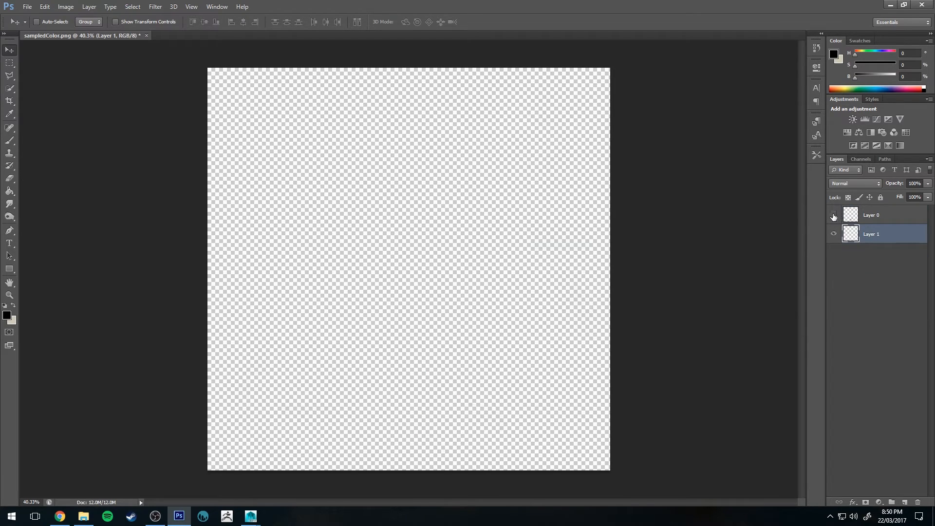
{"action": "key", "text": "g"}
{"action": "left_click", "coordinate": [13, 305]}
{"action": "left_click", "coordinate": [291, 242]}
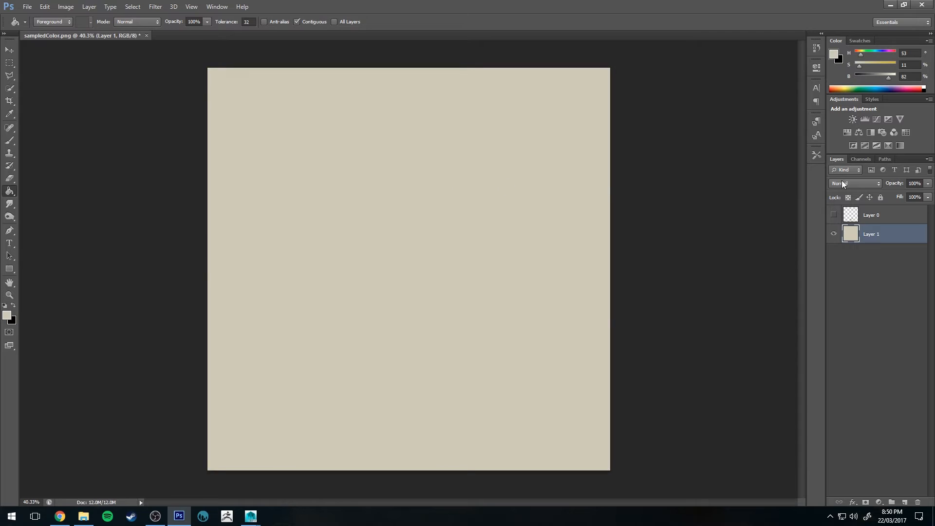
{"action": "key", "text": "d"}
{"action": "key", "text": "x"}
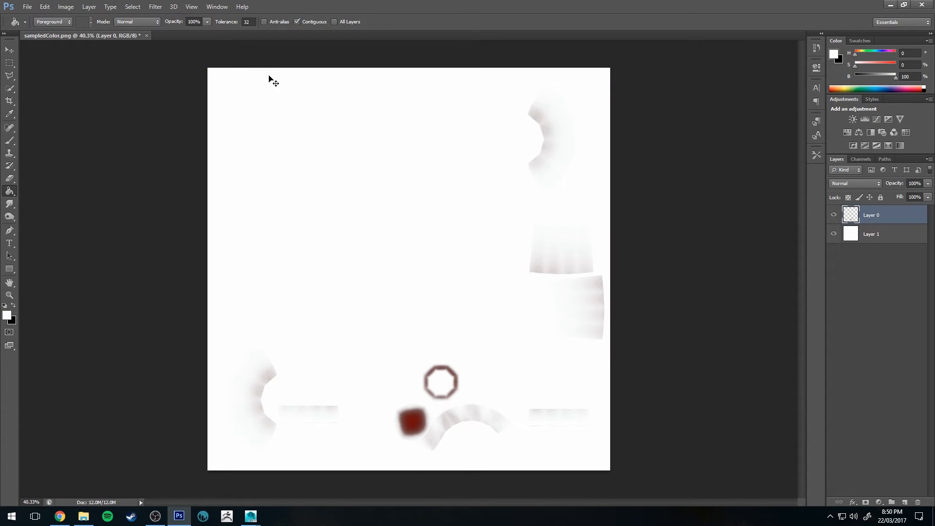
{"action": "key", "text": "ctrl+shift+u"}
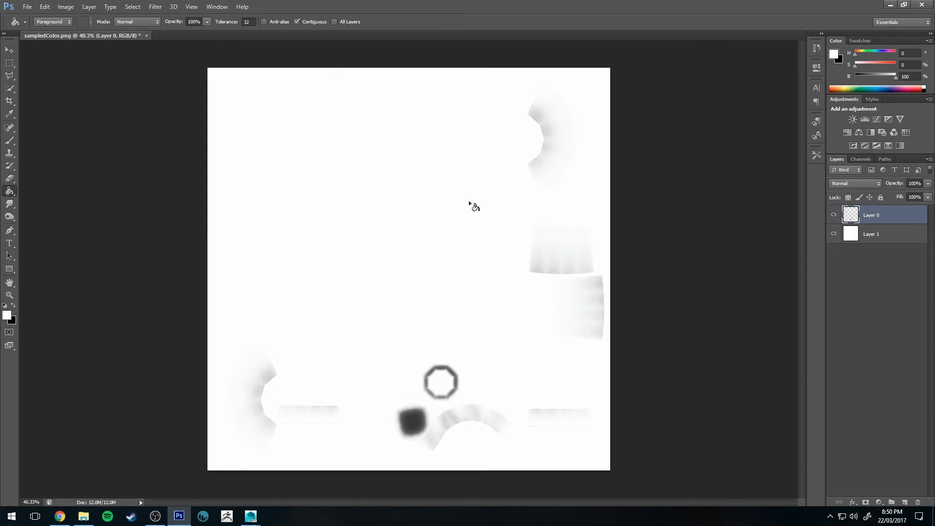
Examine the grayscale shading on the bottle's UV islands across the map for banding and edge falloff.
{"action": "key", "text": "v"}
{"action": "scroll", "coordinate": [519, 201], "scroll_direction": "up", "scroll_amount": 8, "text": "alt"}
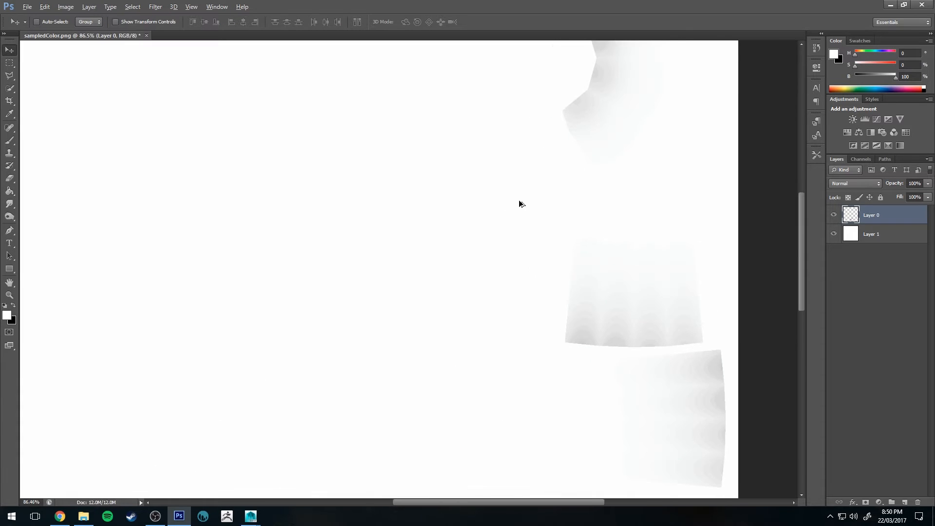
{"action": "scroll", "coordinate": [519, 200], "scroll_direction": "down", "scroll_amount": 7, "text": "alt"}
{"action": "scroll", "coordinate": [487, 238], "scroll_direction": "down", "scroll_amount": 1, "text": "alt"}
{"action": "scroll", "coordinate": [384, 465], "scroll_direction": "up", "scroll_amount": 1, "text": "alt"}
{"action": "scroll", "coordinate": [419, 424], "scroll_direction": "up", "scroll_amount": 1, "text": "alt"}
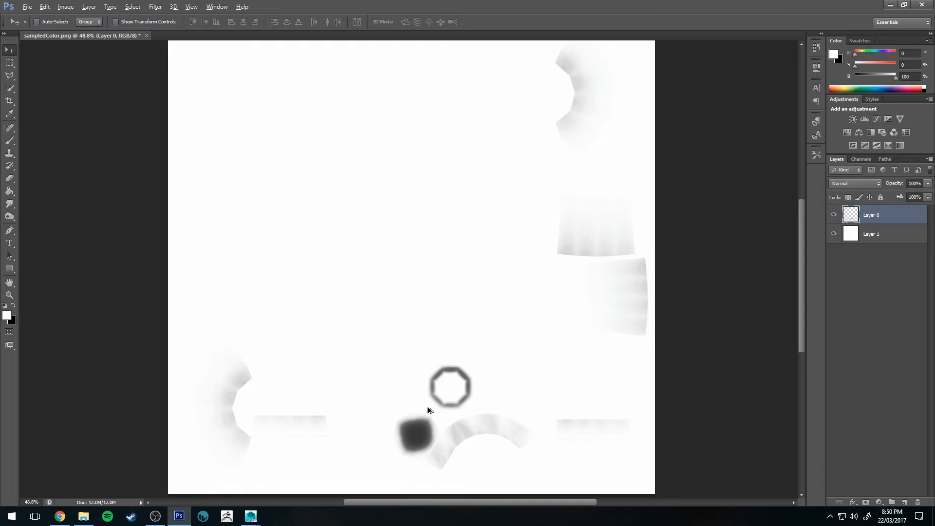
{"action": "scroll", "coordinate": [691, 195], "scroll_direction": "up", "scroll_amount": 4, "text": "alt"}
{"action": "scroll", "coordinate": [526, 107], "scroll_direction": "up", "scroll_amount": 3, "text": "alt"}
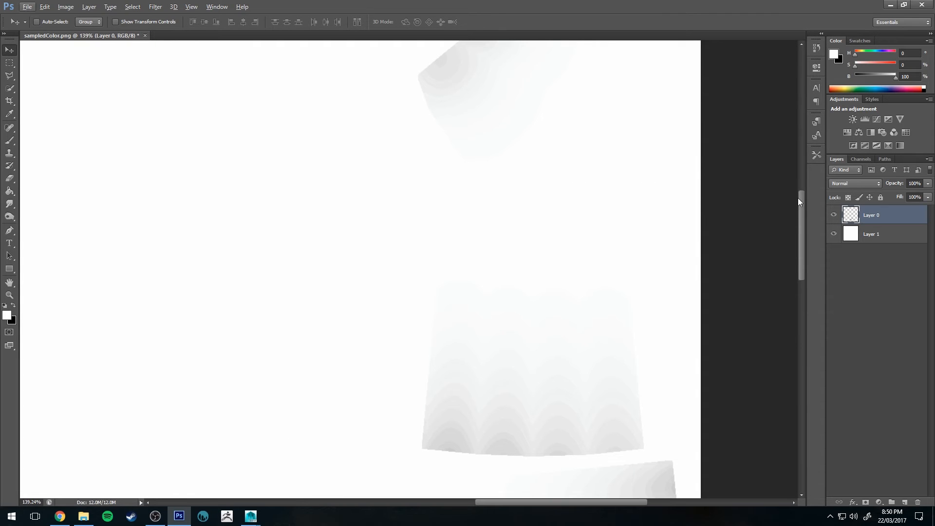
{"action": "left_click_drag", "start_coordinate": [798, 200], "coordinate": [816, 324]}
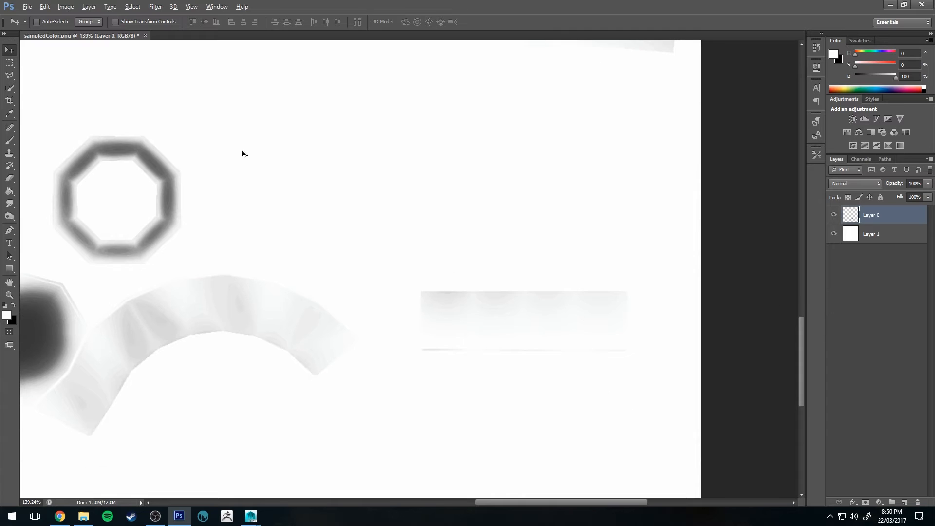
{"action": "scroll", "coordinate": [241, 150], "scroll_direction": "down", "scroll_amount": 4, "text": "alt"}
{"action": "scroll", "coordinate": [185, 163], "scroll_direction": "down", "scroll_amount": 1, "text": "alt"}
{"action": "left_click_drag", "start_coordinate": [467, 502], "coordinate": [362, 502]}
{"action": "scroll", "coordinate": [540, 268], "scroll_direction": "up", "scroll_amount": 5}
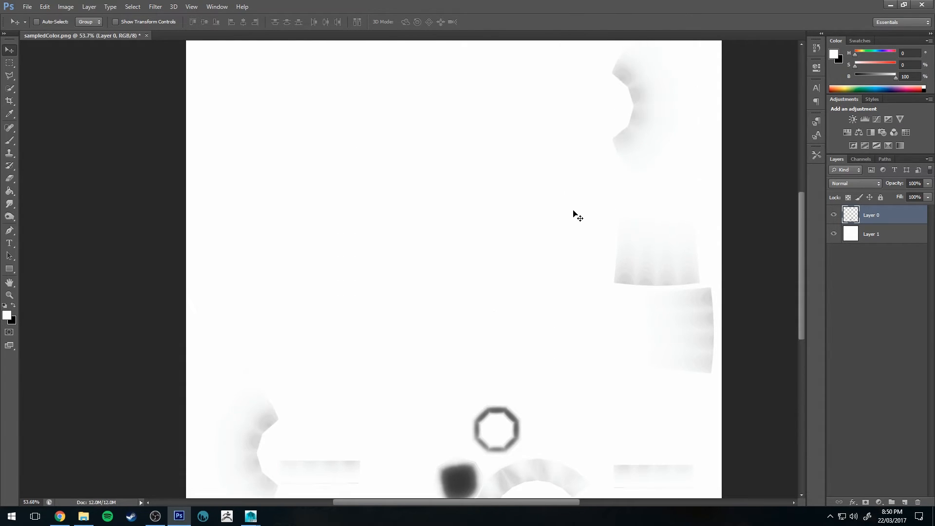
{"action": "scroll", "coordinate": [526, 200], "scroll_direction": "down", "scroll_amount": 1}
{"action": "scroll", "coordinate": [473, 183], "scroll_direction": "down", "scroll_amount": 2, "text": "alt"}
Add monochromatic Gaussian noise to Layer 0 and hide the white Layer 1.
{"action": "left_click", "coordinate": [154, 7]}
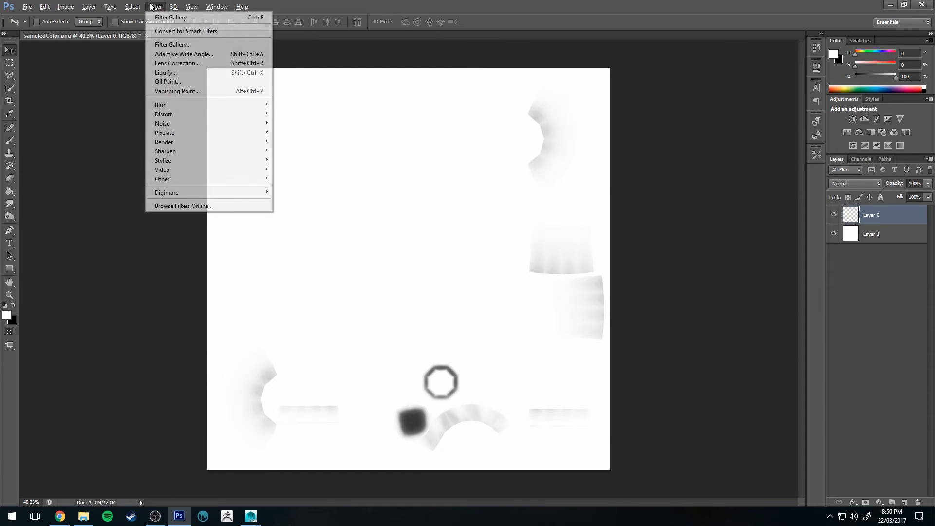
{"action": "mouse_move", "coordinate": [174, 116]}
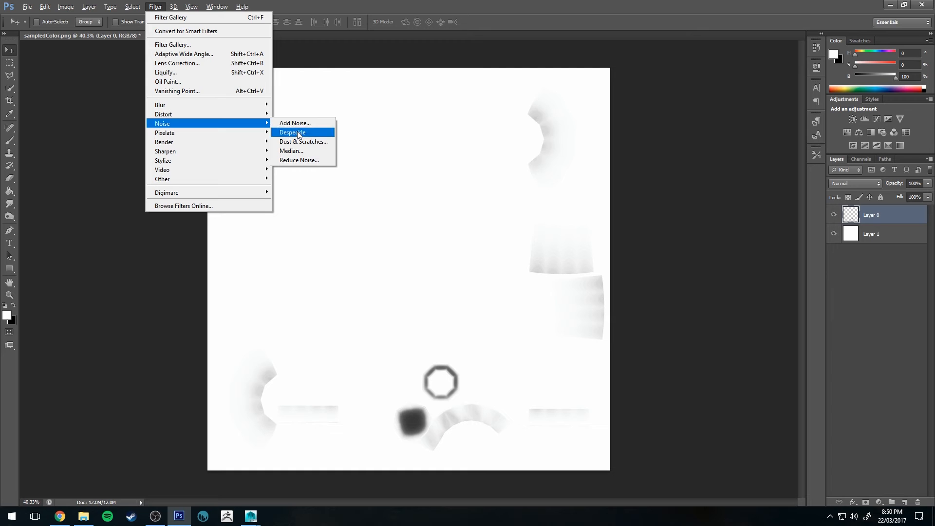
{"action": "left_click", "coordinate": [295, 123]}
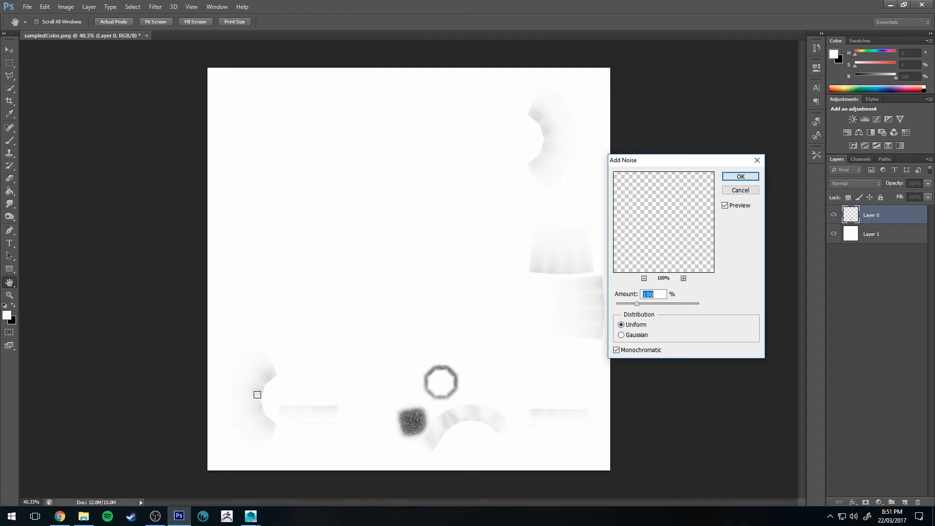
{"action": "left_click", "coordinate": [636, 336]}
{"action": "left_click", "coordinate": [641, 325]}
{"action": "left_click_drag", "start_coordinate": [659, 300], "coordinate": [659, 300]}
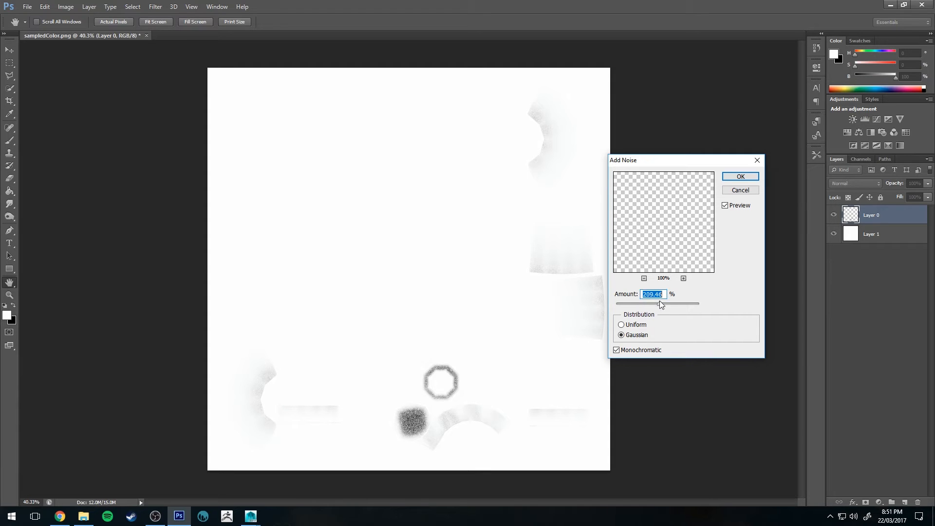
{"action": "left_click", "coordinate": [682, 303]}
{"action": "type", "text": "2"}
{"action": "left_click", "coordinate": [743, 177]}
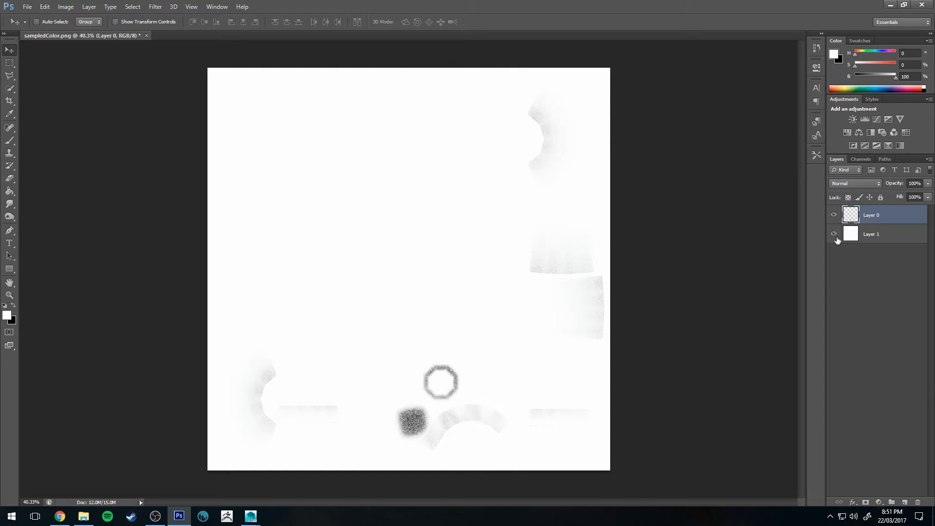
{"action": "left_click", "coordinate": [833, 234]}
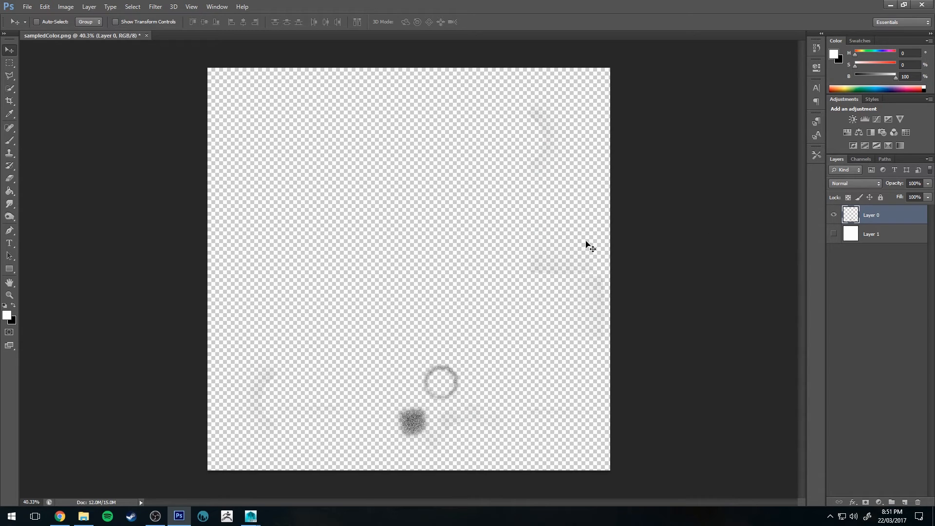
Export the dust map for the web as a transparent PNG-24 named dustlayer1 in the wine folder.
{"action": "key", "text": "ctrl+alt+shift+s"}
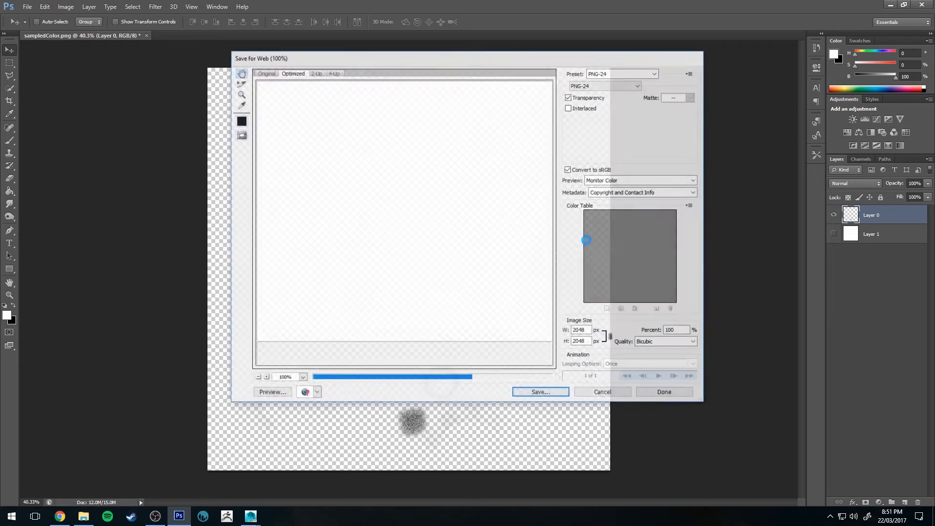
{"action": "key", "text": "Return"}
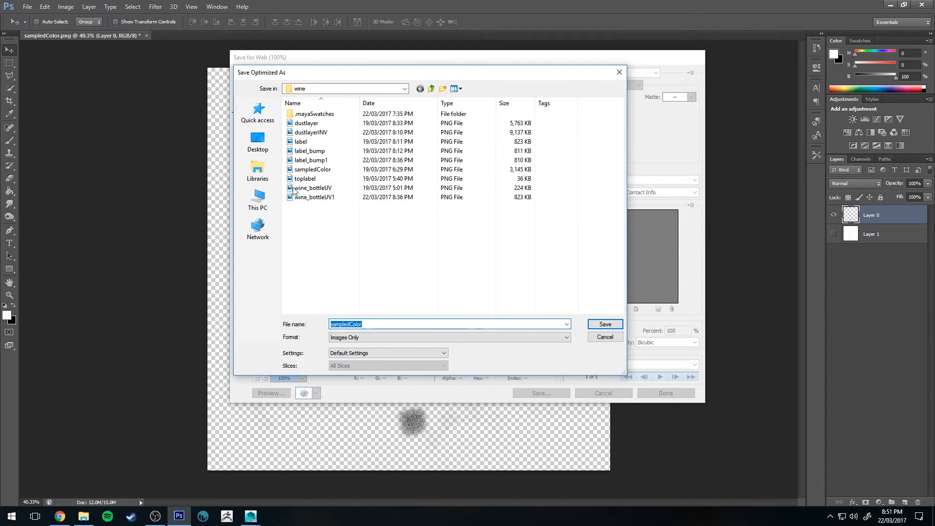
{"action": "left_click", "coordinate": [306, 123]}
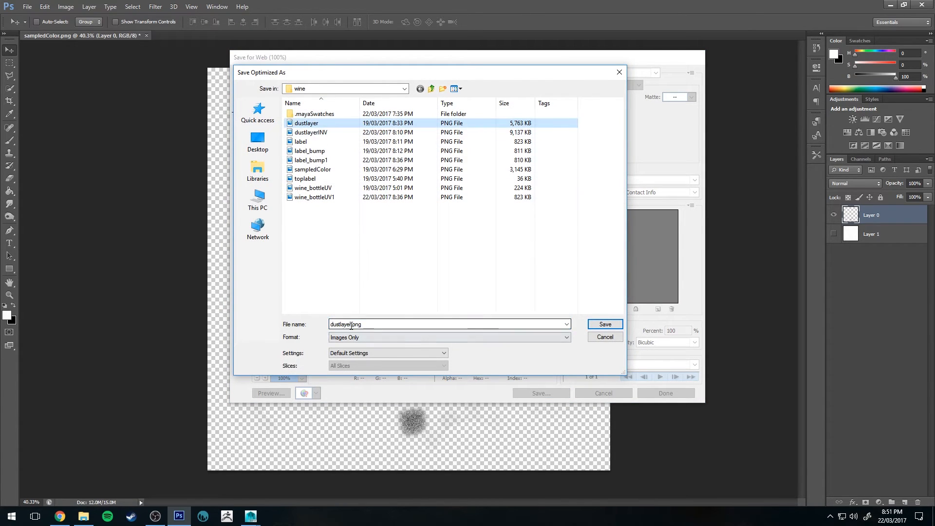
{"action": "left_click", "coordinate": [606, 324]}
Switch to Maya, select the bottle, and set the scene's renderer to Redshift in the render settings.
{"action": "left_click", "coordinate": [890, 5]}
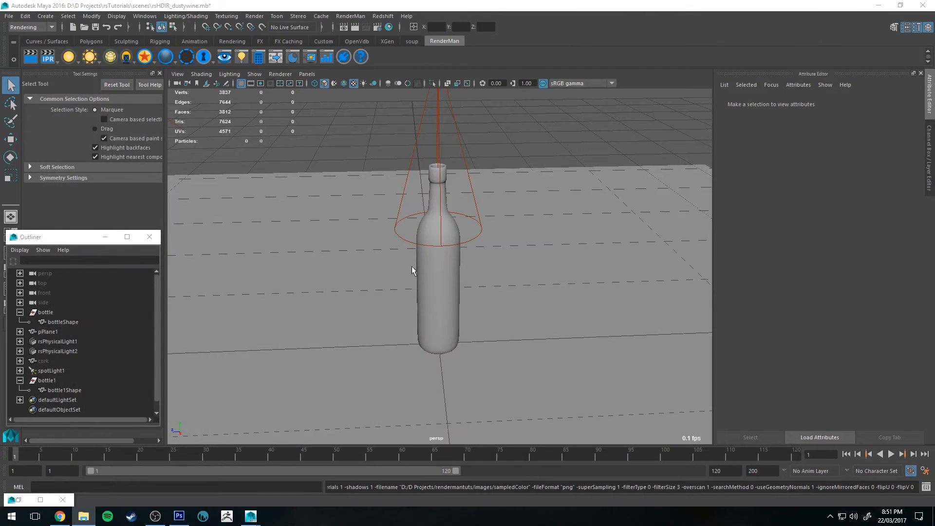
{"action": "left_click", "coordinate": [49, 483]}
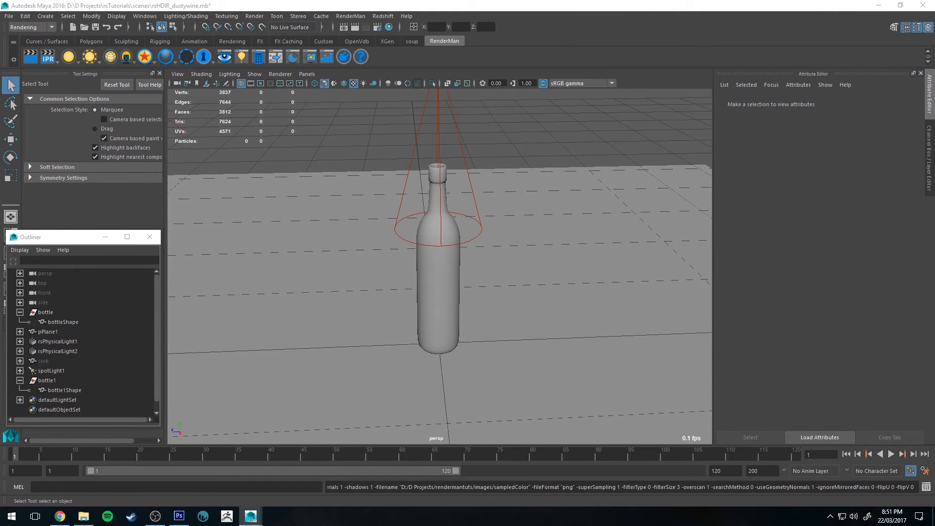
{"action": "left_click", "coordinate": [428, 273]}
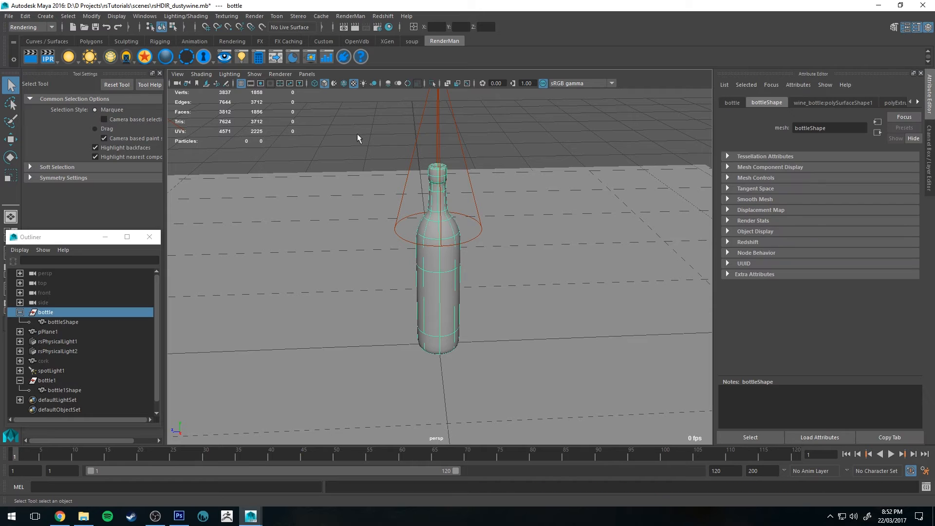
{"action": "left_click", "coordinate": [378, 27]}
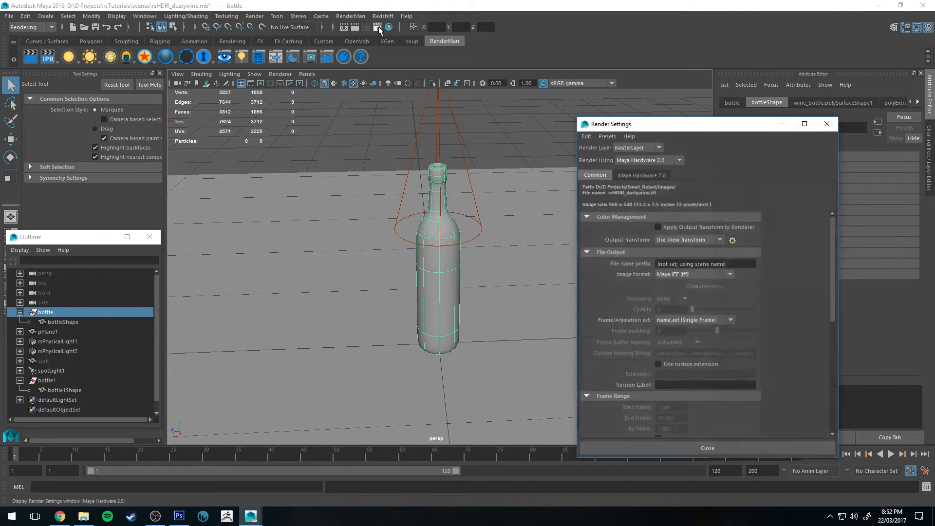
{"action": "left_click", "coordinate": [668, 162]}
{"action": "left_click", "coordinate": [654, 203]}
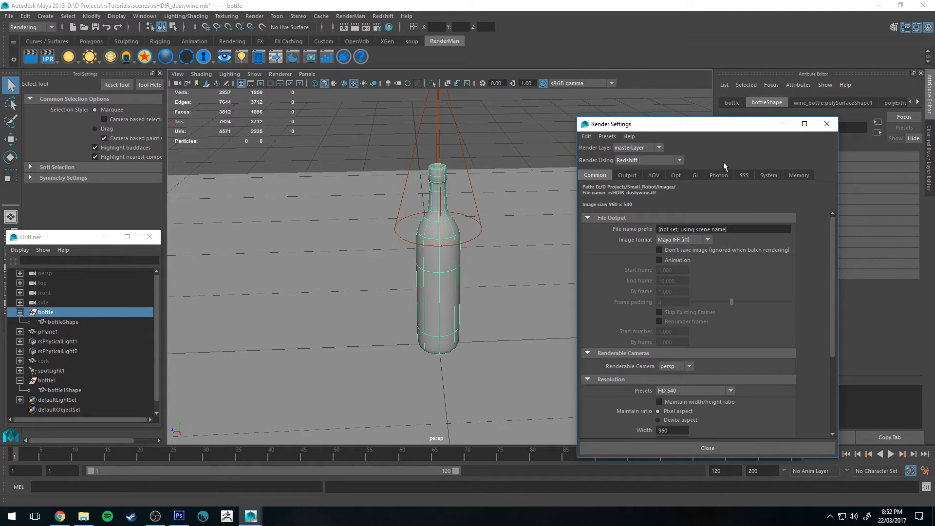
{"action": "left_click", "coordinate": [826, 124]}
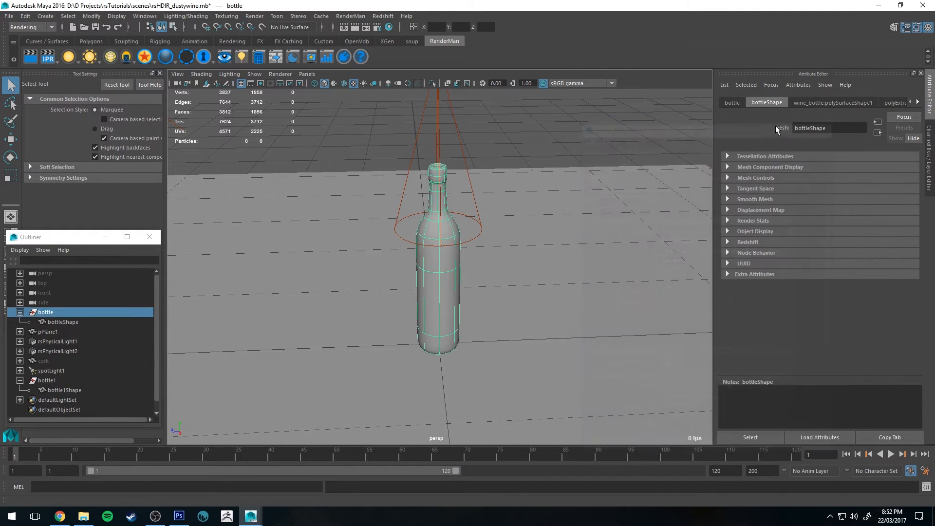
In the Hypershade, create a new Redshift material as the Layer 3 material color of rsMaterialBlender1.
{"action": "left_click", "coordinate": [389, 27]}
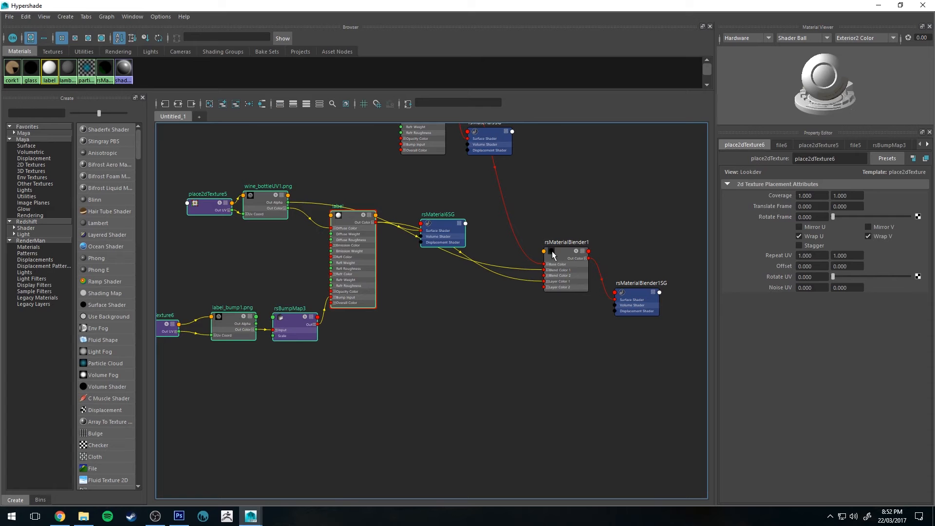
{"action": "middle_click_drag", "start_coordinate": [493, 252], "coordinate": [504, 274], "text": "alt"}
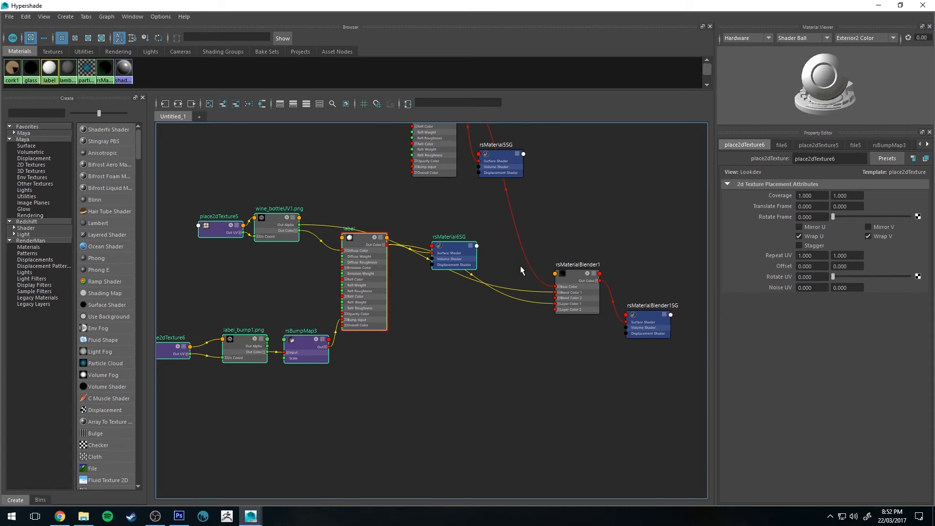
{"action": "left_click", "coordinate": [576, 277]}
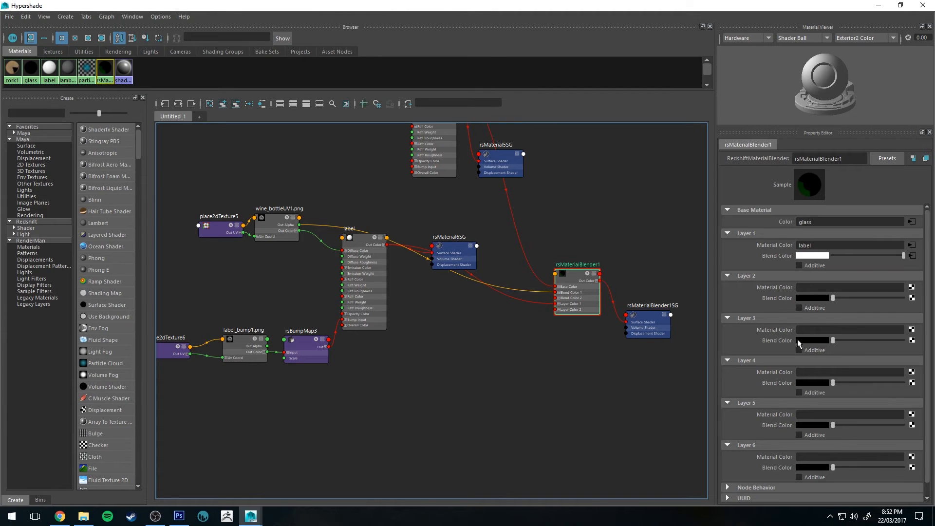
{"action": "left_click", "coordinate": [911, 330]}
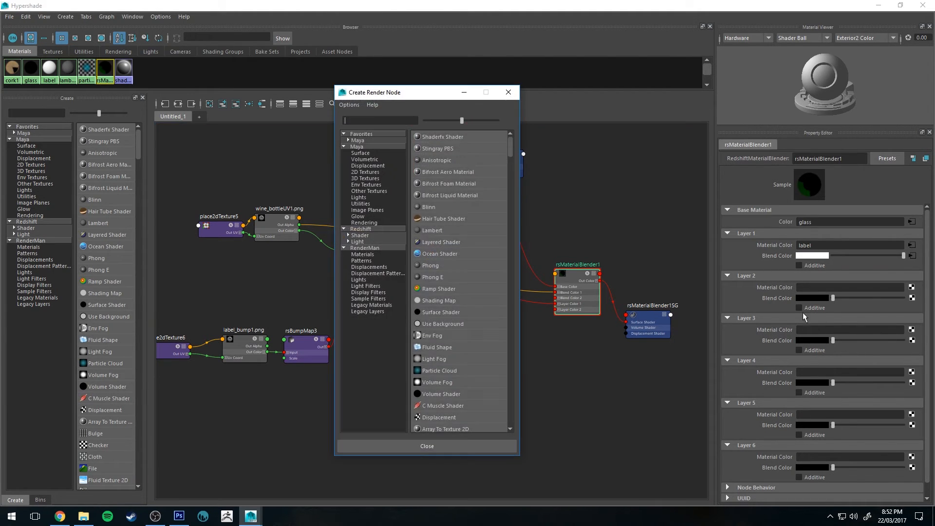
{"action": "left_click", "coordinate": [374, 236]}
{"action": "left_click", "coordinate": [451, 184]}
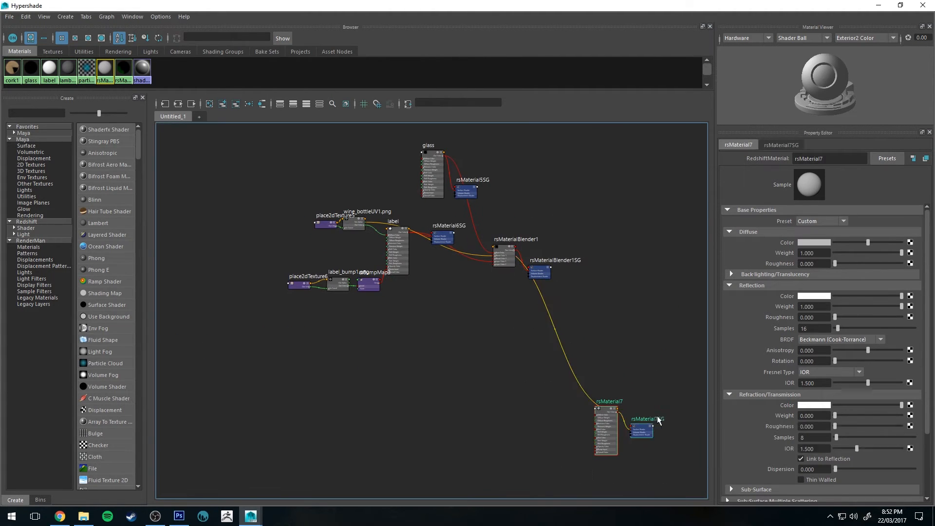
Lighten rsMaterial7's diffuse color to near white and attach a file texture to its diffuse weight.
{"action": "scroll", "coordinate": [448, 332], "scroll_direction": "up", "scroll_amount": 8}
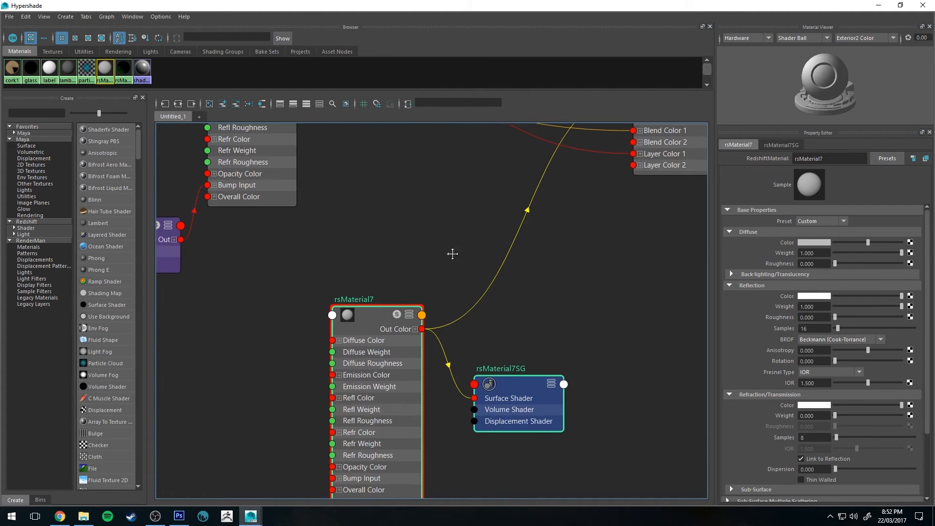
{"action": "left_click_drag", "start_coordinate": [472, 291], "coordinate": [473, 291]}
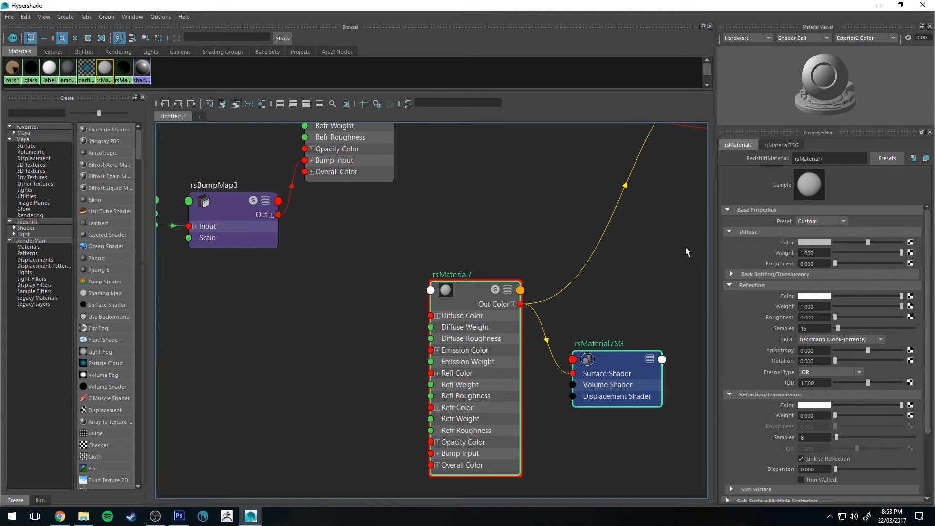
{"action": "left_click_drag", "start_coordinate": [862, 242], "coordinate": [889, 246]}
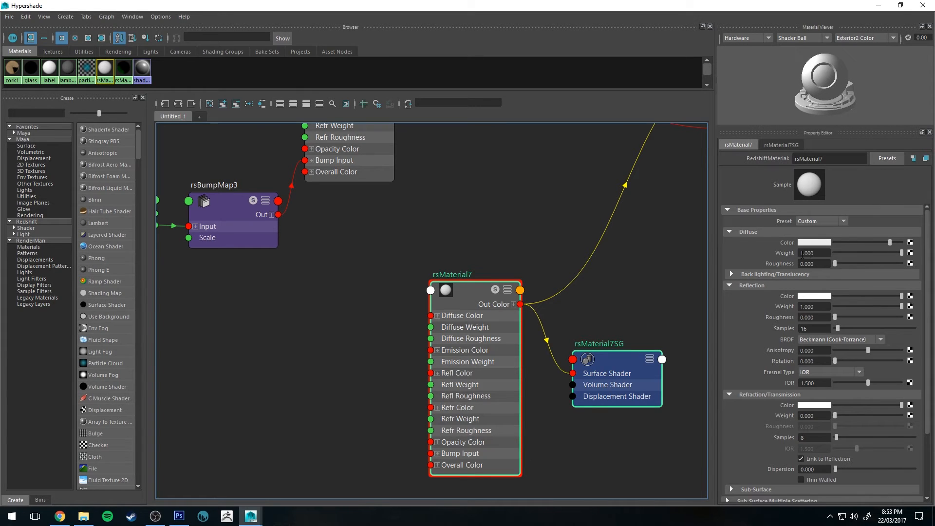
{"action": "left_click", "coordinate": [910, 253]}
{"action": "left_click", "coordinate": [426, 183]}
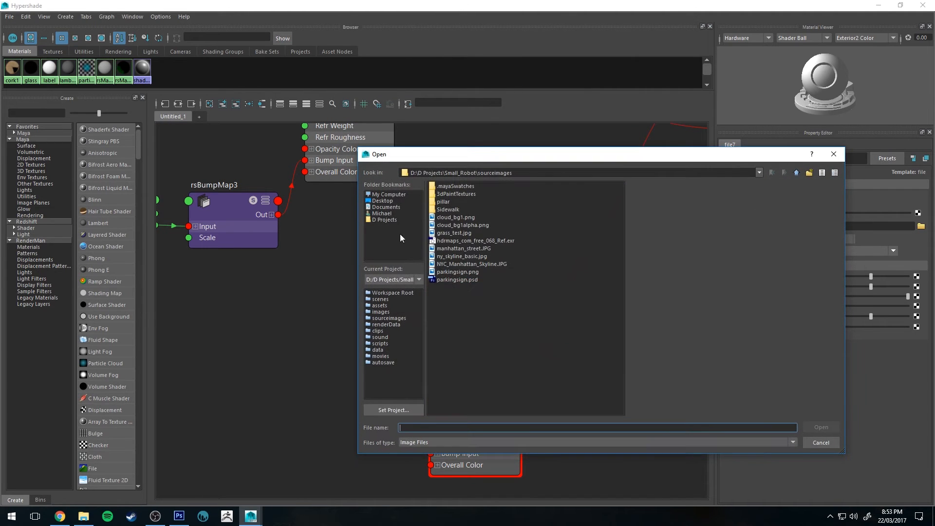
Load dustlayer1.png from rsTutorials\assets\wine into the file texture and move its nodes farther from rsMaterial7.
{"action": "left_click", "coordinate": [385, 219]}
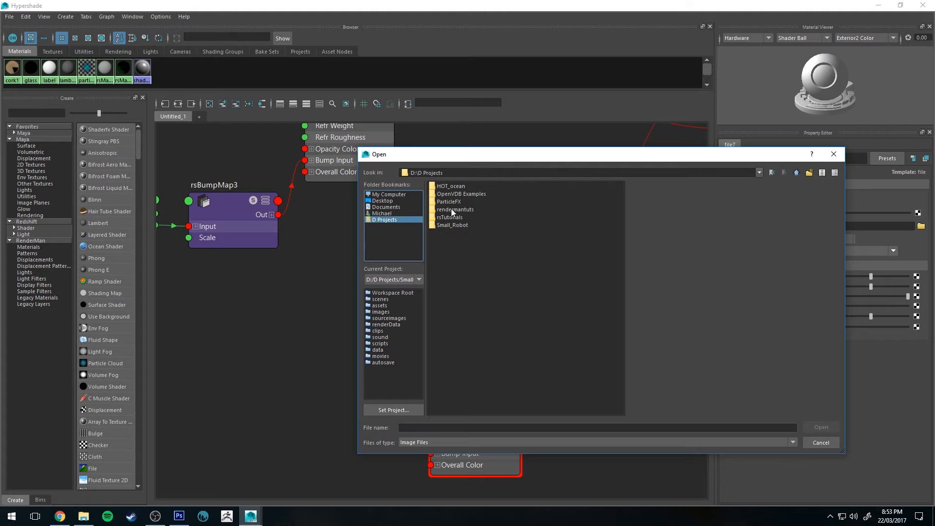
{"action": "double_click", "coordinate": [459, 218]}
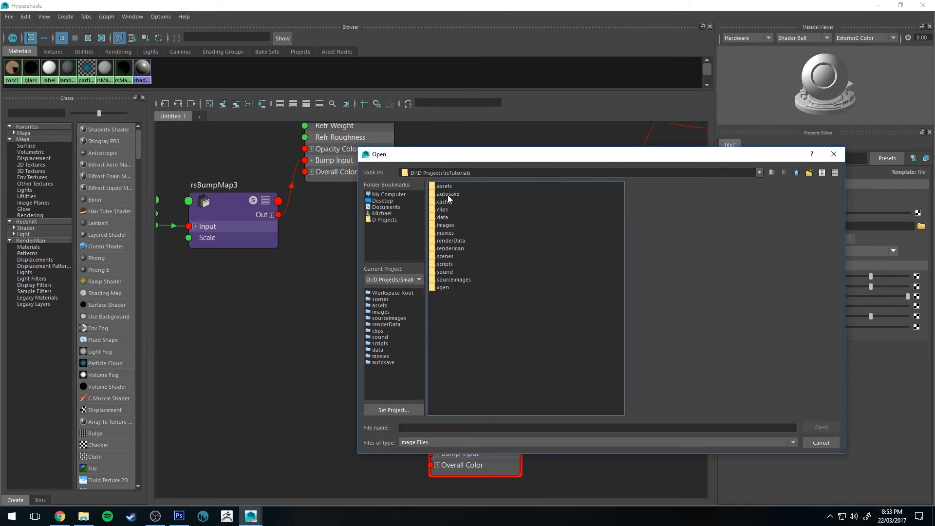
{"action": "double_click", "coordinate": [449, 188]}
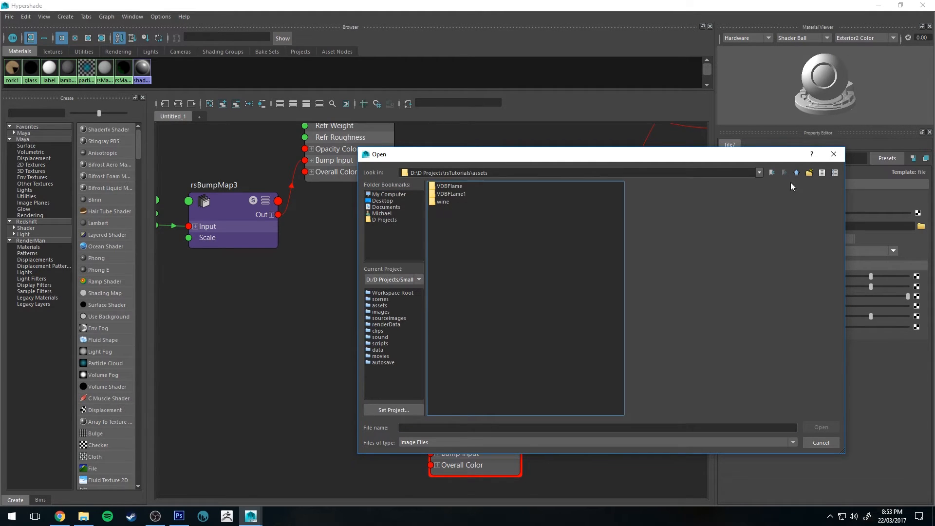
{"action": "double_click", "coordinate": [440, 202]}
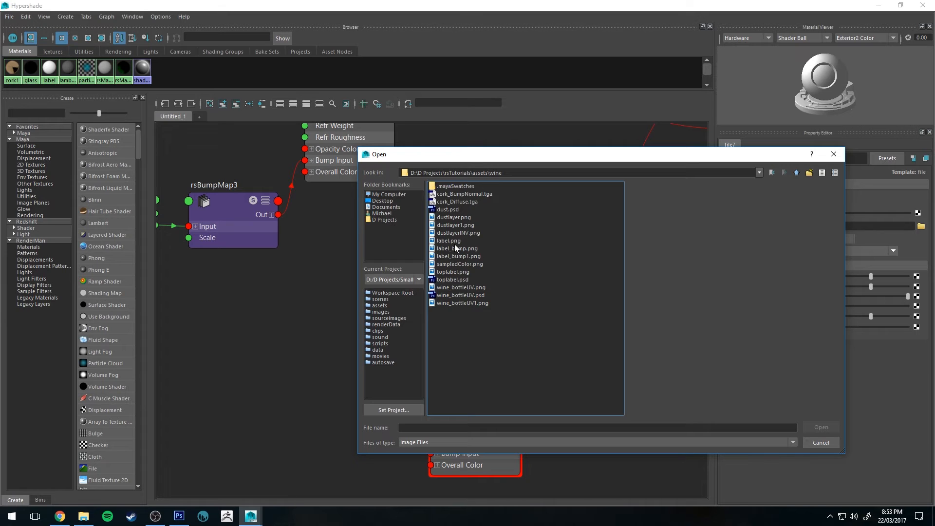
{"action": "left_click", "coordinate": [456, 225]}
{"action": "left_click", "coordinate": [821, 427]}
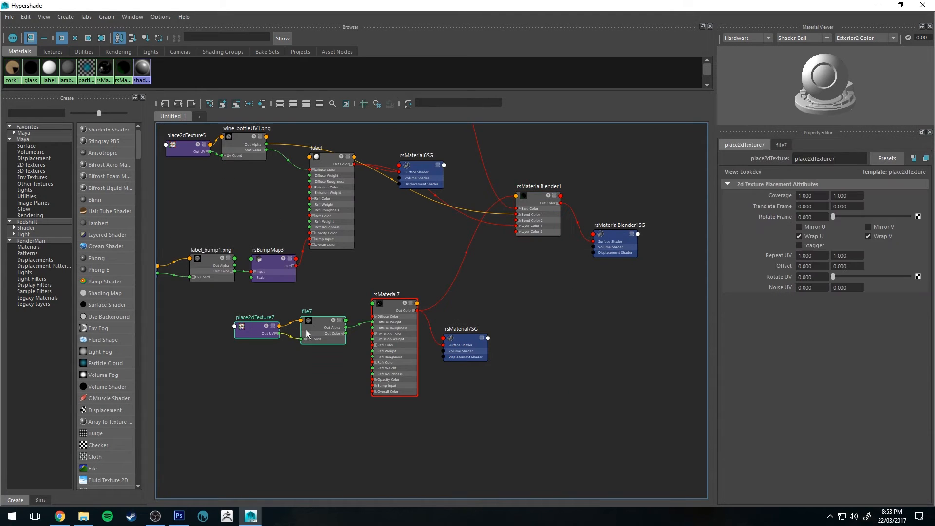
{"action": "left_click_drag", "start_coordinate": [311, 329], "coordinate": [286, 323]}
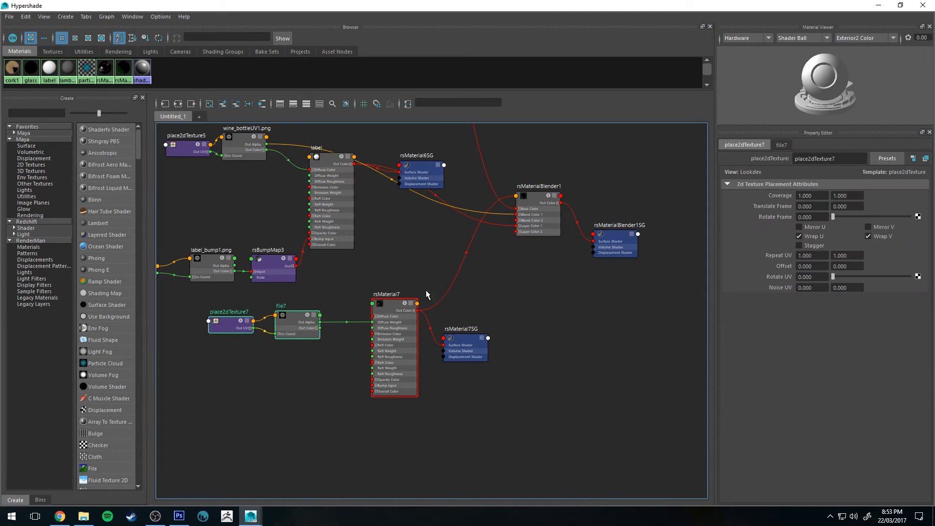
Expand all attributes of rsMaterialBlender1 and connect file7's Out Alpha to the R, G and B channels of Blend Color 3.
{"action": "left_click", "coordinate": [544, 207]}
{"action": "scroll", "coordinate": [543, 207], "scroll_direction": "up", "scroll_amount": 2}
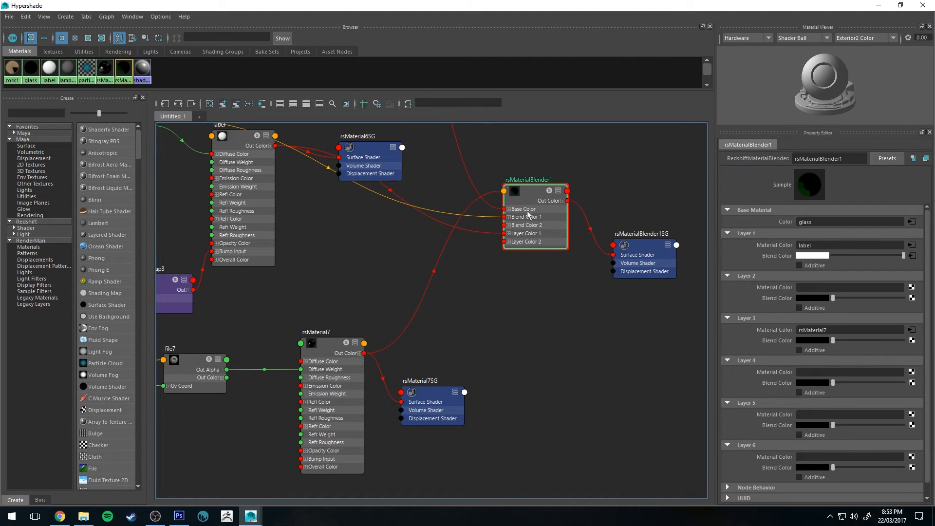
{"action": "left_click_drag", "start_coordinate": [531, 185], "coordinate": [537, 173]}
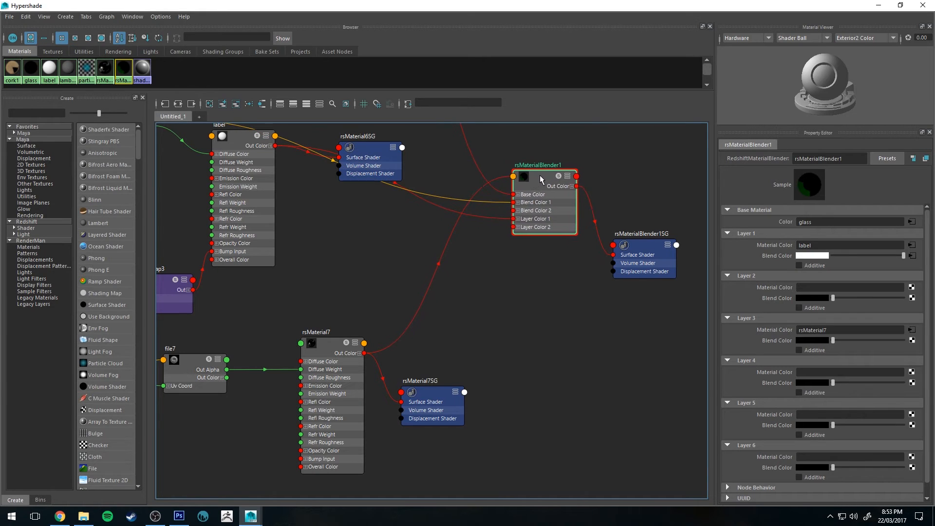
{"action": "key", "text": "3"}
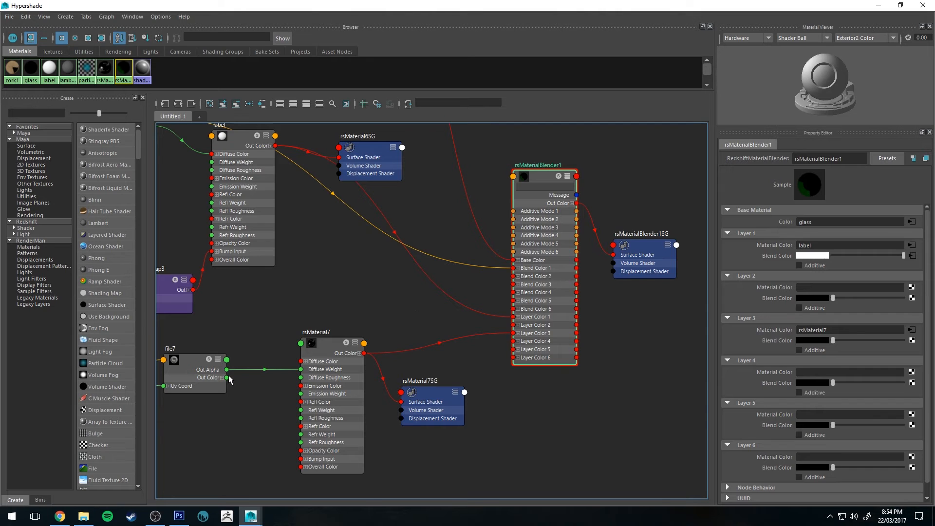
{"action": "left_click", "coordinate": [518, 285]}
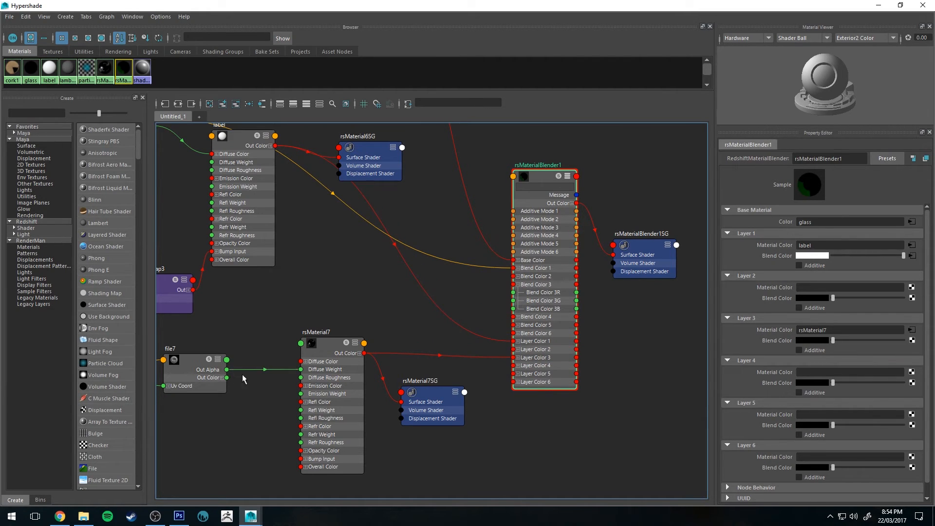
{"action": "left_click_drag", "start_coordinate": [226, 370], "coordinate": [513, 292]}
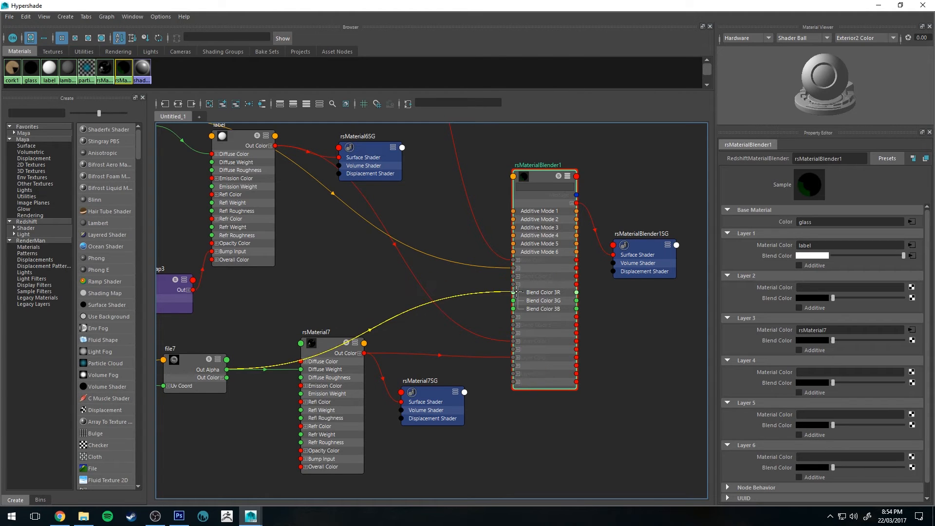
{"action": "left_click_drag", "start_coordinate": [227, 369], "coordinate": [513, 301]}
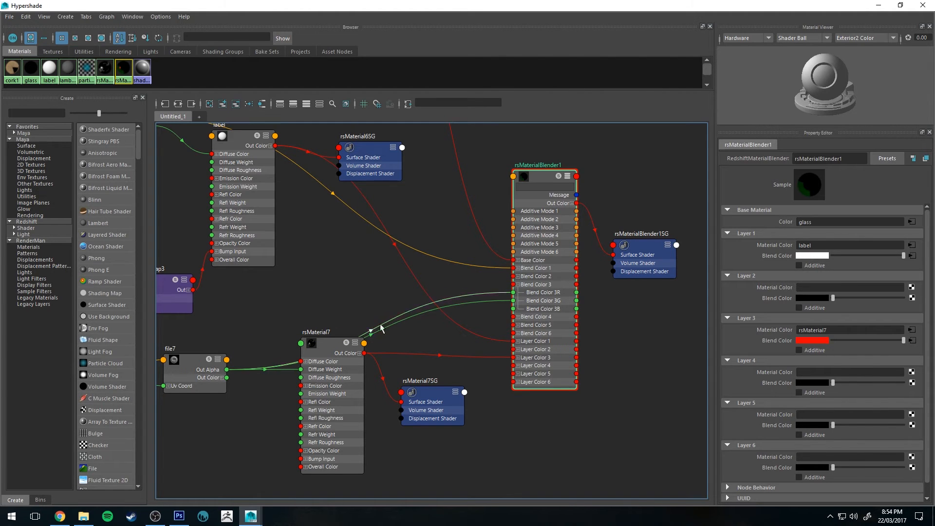
{"action": "left_click_drag", "start_coordinate": [227, 372], "coordinate": [513, 308]}
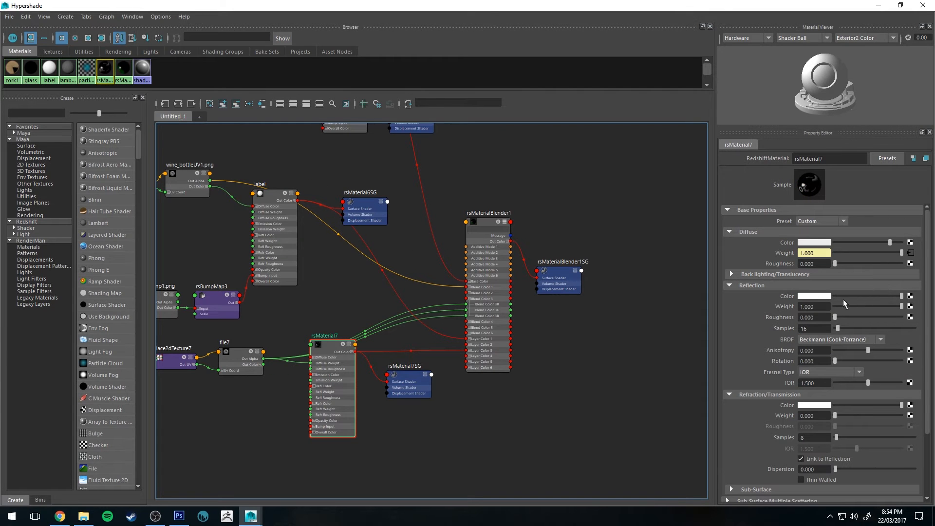
Set rsMaterial7's reflection weight to 0 and darken its diffuse color slightly to a light grey.
{"action": "scroll", "coordinate": [743, 261], "scroll_direction": "down", "scroll_amount": 3}
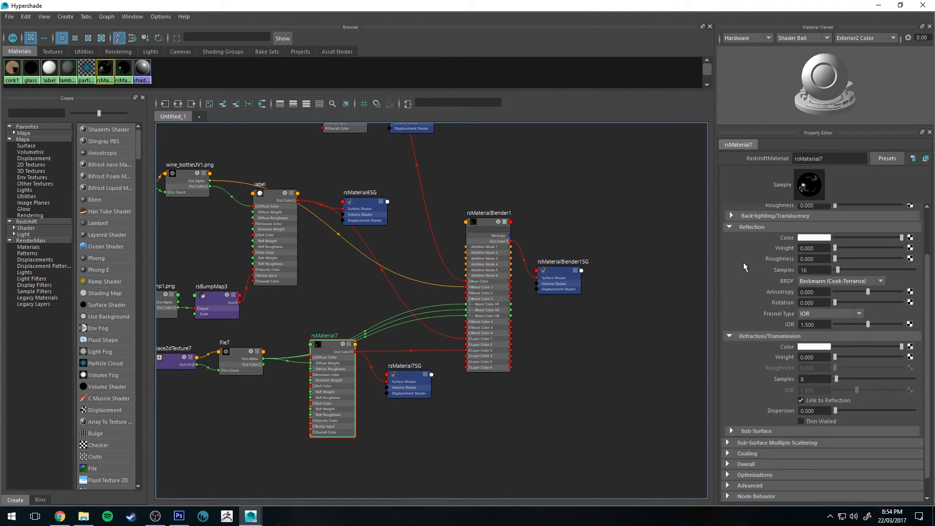
{"action": "scroll", "coordinate": [743, 263], "scroll_direction": "up", "scroll_amount": 3}
{"action": "middle_click_drag", "start_coordinate": [300, 306], "coordinate": [382, 317], "text": "alt"}
{"action": "mouse_move", "coordinate": [890, 242]}
{"action": "left_mouse_down"}
{"action": "mouse_move", "coordinate": [860, 246]}
{"action": "mouse_move", "coordinate": [875, 247]}
{"action": "left_mouse_up"}
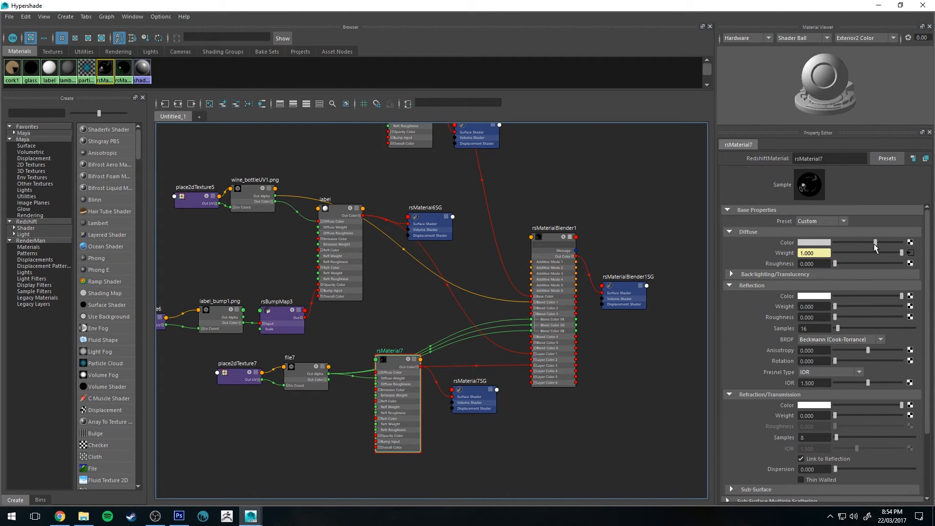
{"action": "middle_click_drag", "start_coordinate": [601, 247], "coordinate": [581, 225], "text": "alt"}
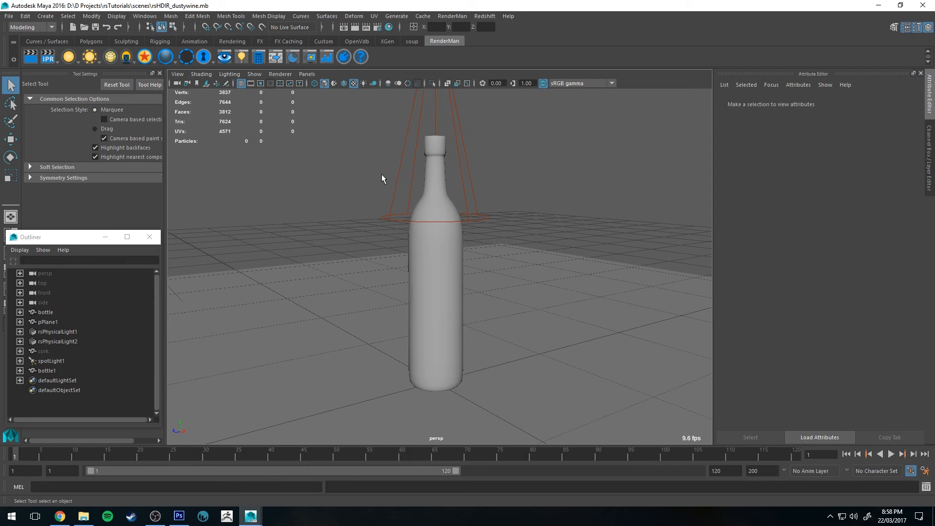
{"action": "right_click_drag", "start_coordinate": [594, 233], "coordinate": [539, 177], "text": "alt"}
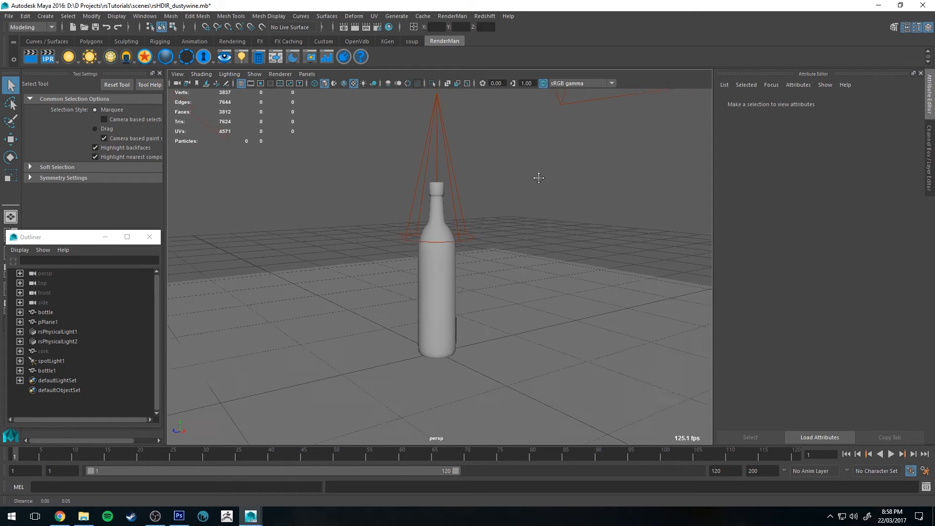
Delete spotLight1 and the duplicate bottle1 from the scene.
{"action": "middle_click_drag", "start_coordinate": [538, 177], "coordinate": [541, 202], "text": "alt"}
{"action": "left_click_drag", "start_coordinate": [352, 159], "coordinate": [478, 164]}
{"action": "key", "text": "Delete"}
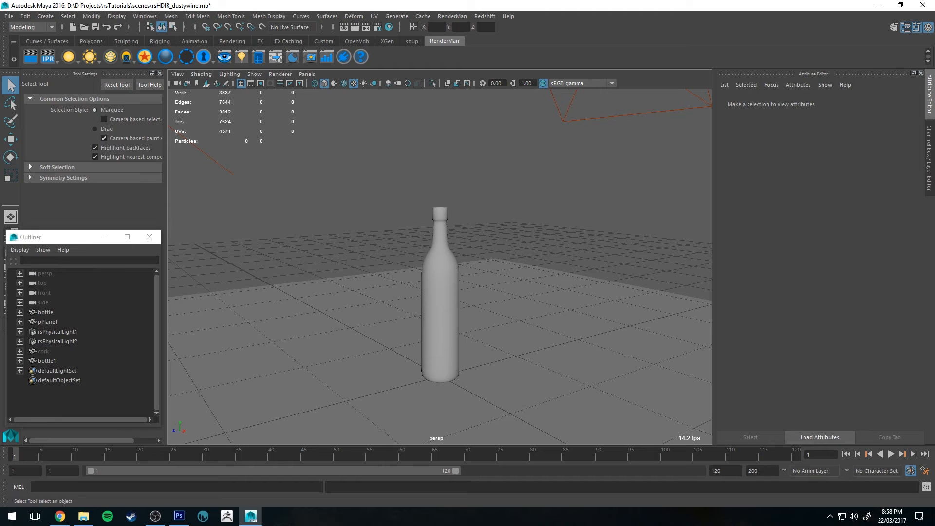
{"action": "left_click", "coordinate": [43, 360]}
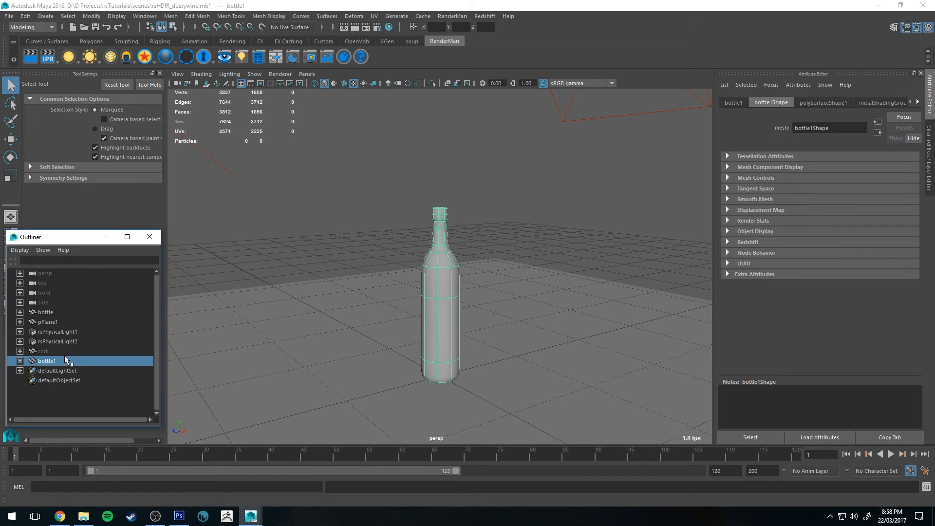
{"action": "key", "text": "Delete"}
Select the remaining bottle and frame its neck and rim closely, seen from slightly above, for the live render.
{"action": "left_click", "coordinate": [436, 243]}
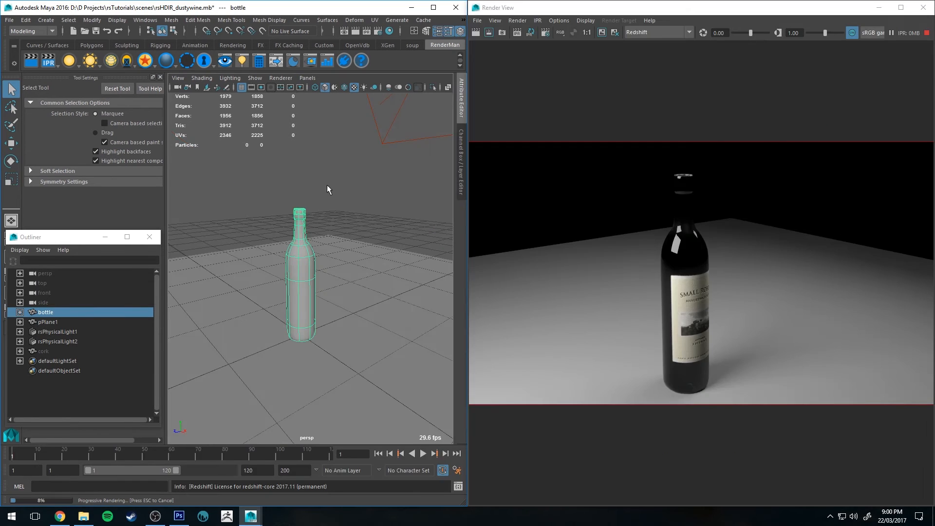
{"action": "right_click_drag", "start_coordinate": [326, 185], "coordinate": [386, 326], "text": "alt"}
{"action": "middle_click_drag", "start_coordinate": [336, 192], "coordinate": [352, 259], "text": "alt"}
{"action": "left_click_drag", "start_coordinate": [310, 262], "coordinate": [321, 204], "text": "alt"}
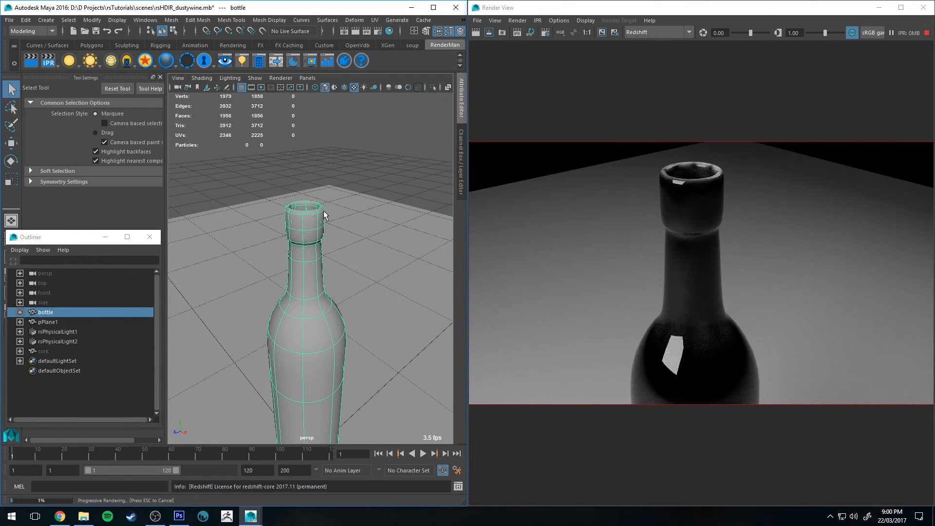
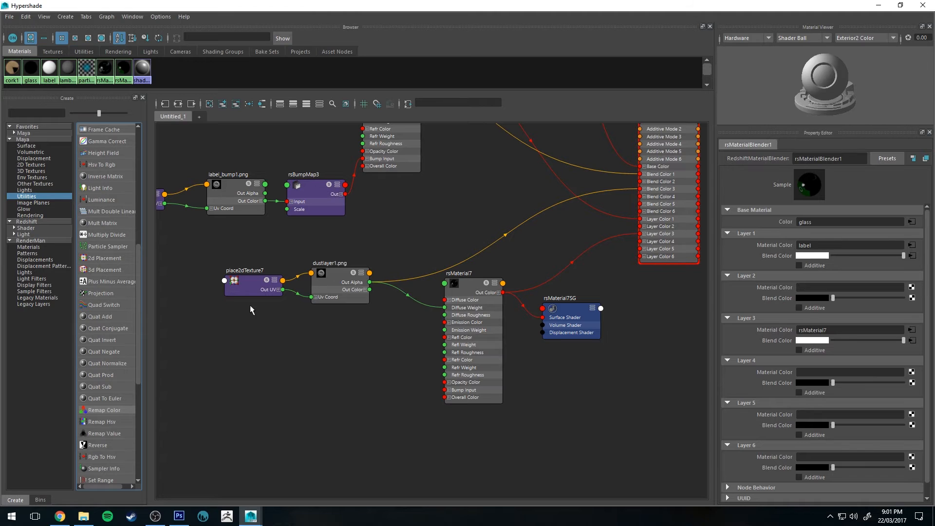
Create a Remap Value node and wire it between dustlayer1.png's Out Alpha and rsMaterial7's Diffuse Weight.
{"action": "left_click", "coordinate": [335, 277]}
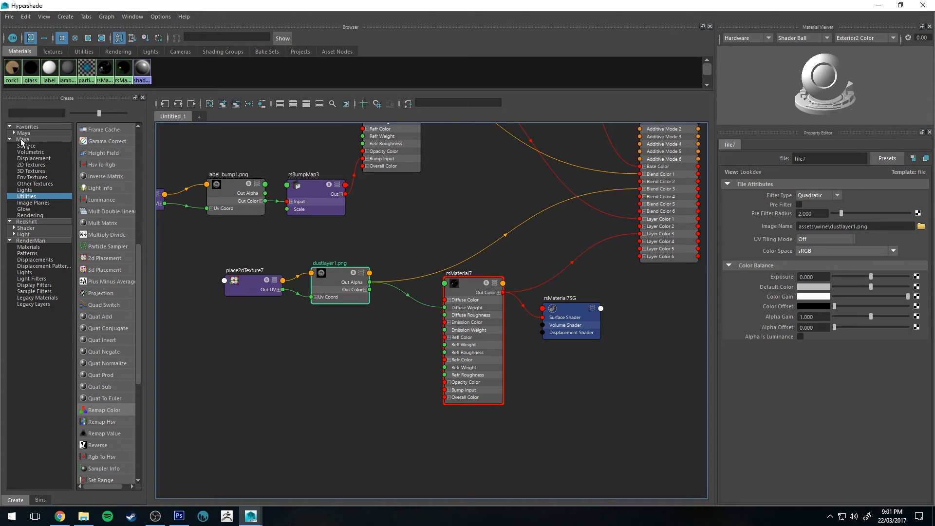
{"action": "left_click", "coordinate": [27, 197]}
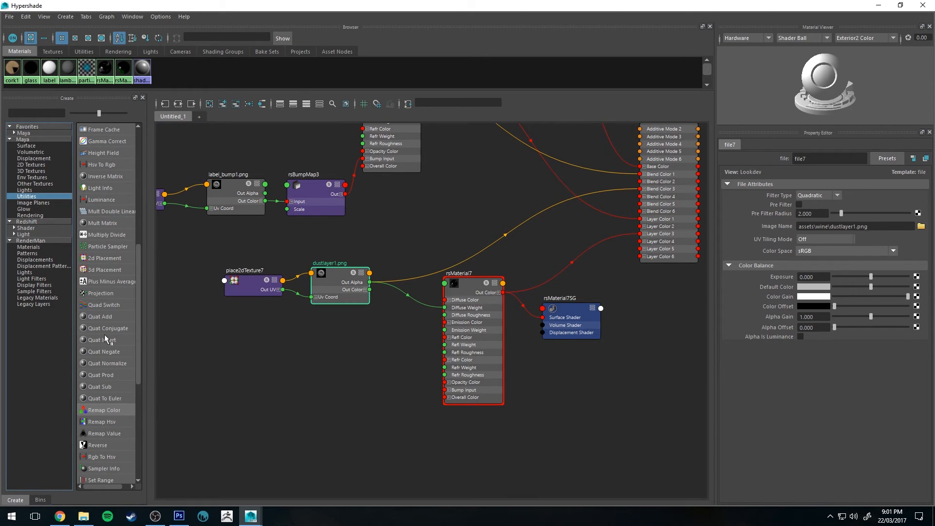
{"action": "left_click", "coordinate": [97, 433]}
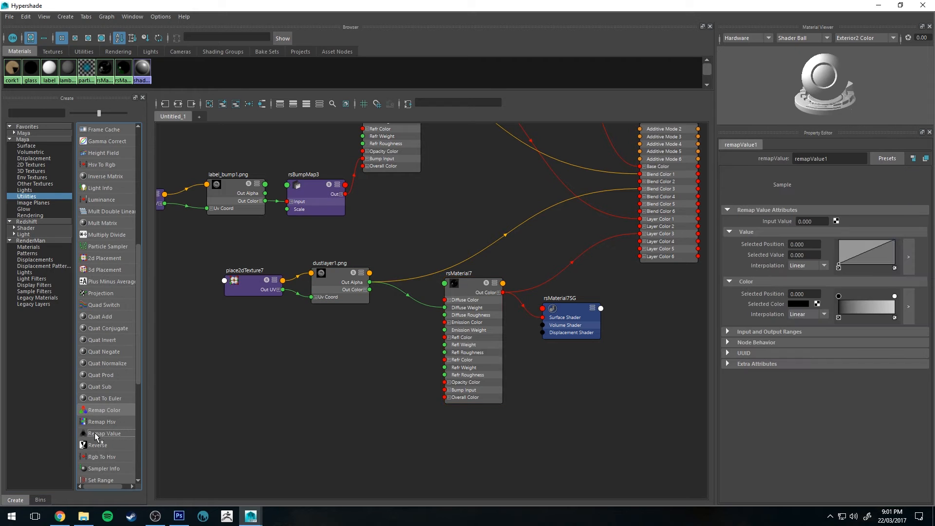
{"action": "scroll", "coordinate": [489, 380], "scroll_direction": "down", "scroll_amount": 3}
{"action": "middle_click_drag", "start_coordinate": [574, 318], "coordinate": [483, 255], "text": "alt"}
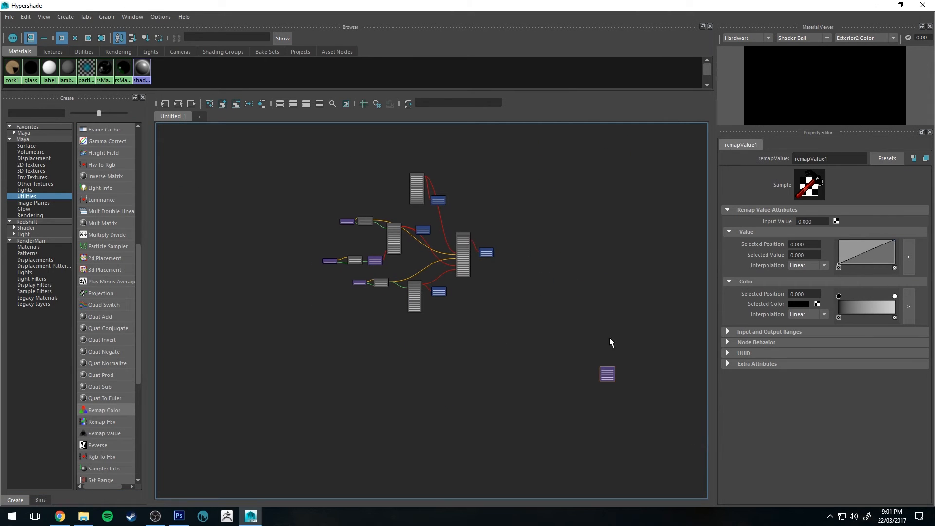
{"action": "left_click_drag", "start_coordinate": [610, 372], "coordinate": [549, 346]}
{"action": "left_click_drag", "start_coordinate": [548, 345], "coordinate": [347, 307]}
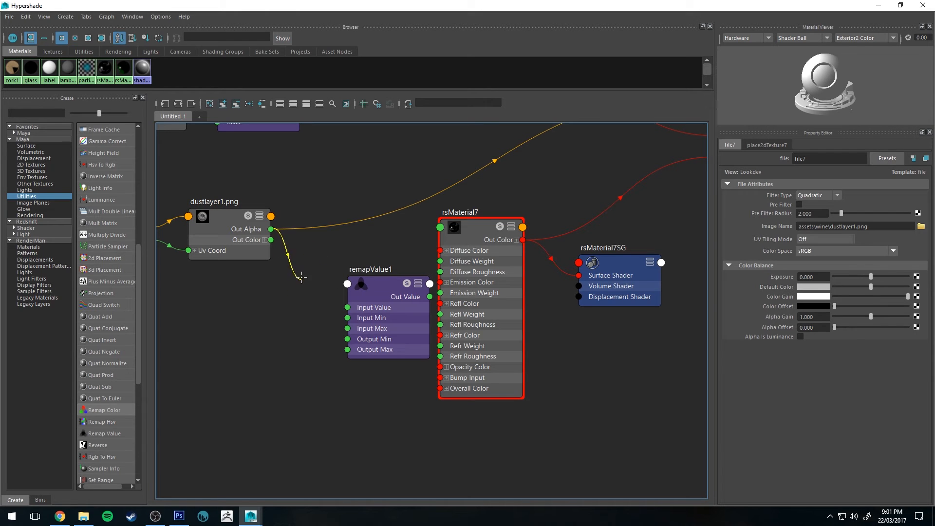
{"action": "left_click_drag", "start_coordinate": [421, 297], "coordinate": [441, 262]}
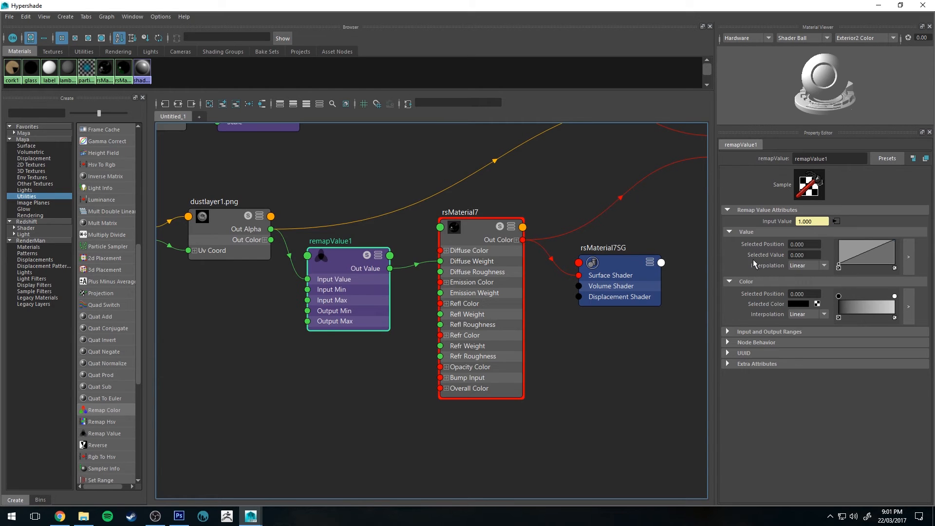
Set remapValue1's value interpolation to None and its first point's value to 0.780, with the Hypershade placed beside the render view.
{"action": "left_click", "coordinate": [817, 264]}
{"action": "left_click", "coordinate": [814, 275]}
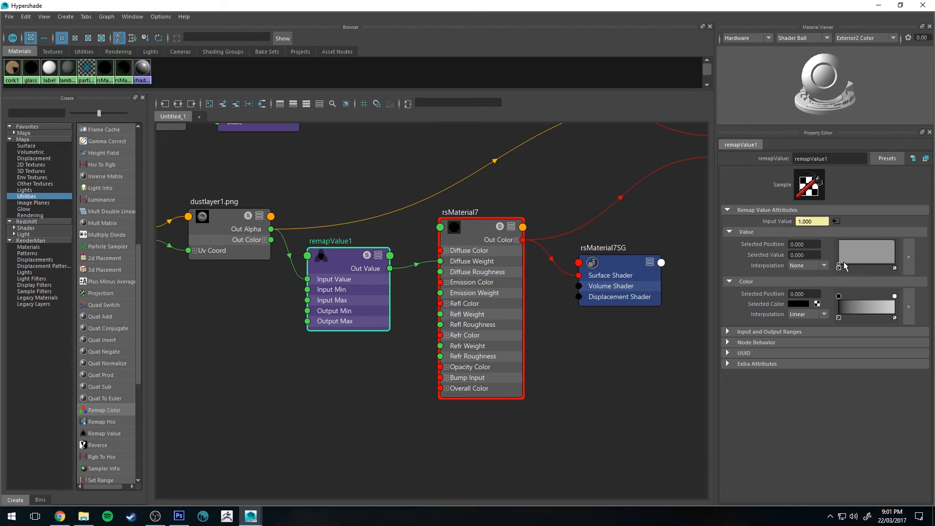
{"action": "left_click_drag", "start_coordinate": [840, 267], "coordinate": [821, 249]}
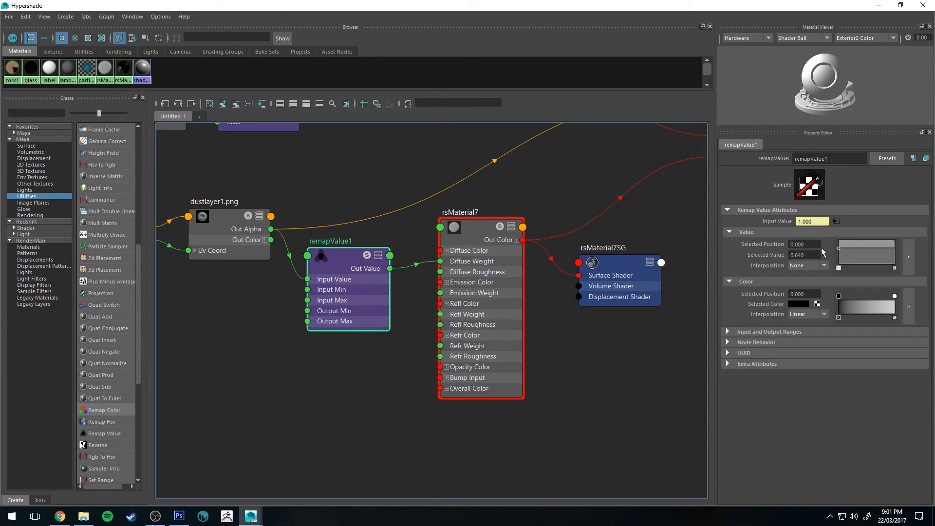
{"action": "left_click_drag", "start_coordinate": [829, 4], "coordinate": [263, 171]}
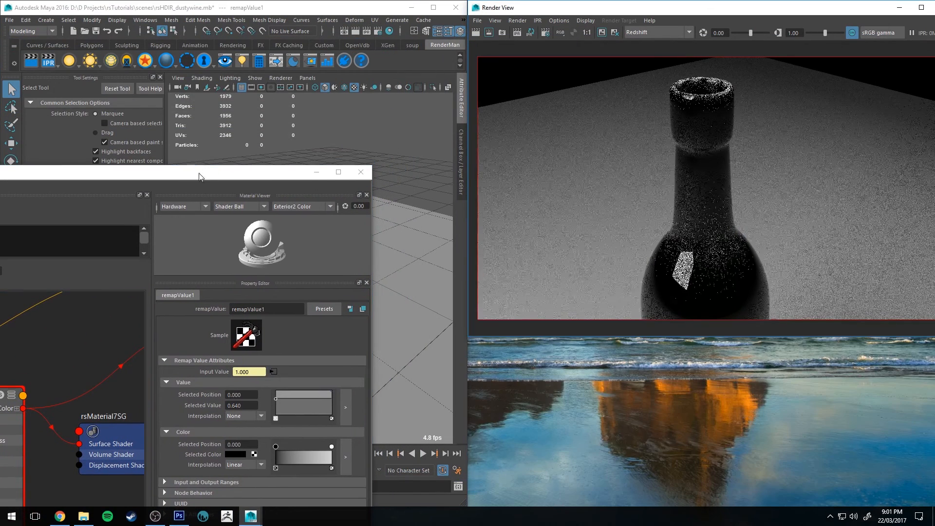
{"action": "left_click_drag", "start_coordinate": [201, 172], "coordinate": [311, 33]}
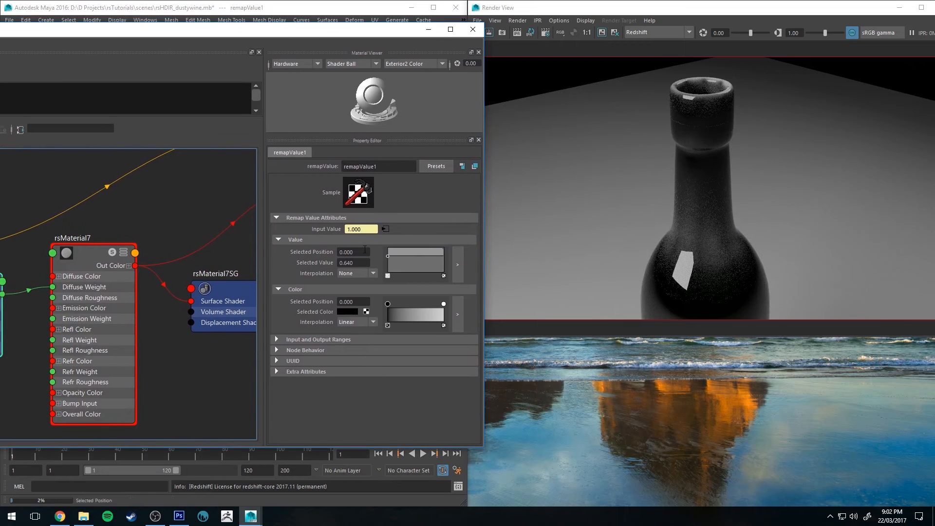
{"action": "mouse_move", "coordinate": [388, 256]}
{"action": "left_mouse_down"}
{"action": "mouse_move", "coordinate": [387, 270]}
{"action": "mouse_move", "coordinate": [386, 254]}
{"action": "left_mouse_up"}
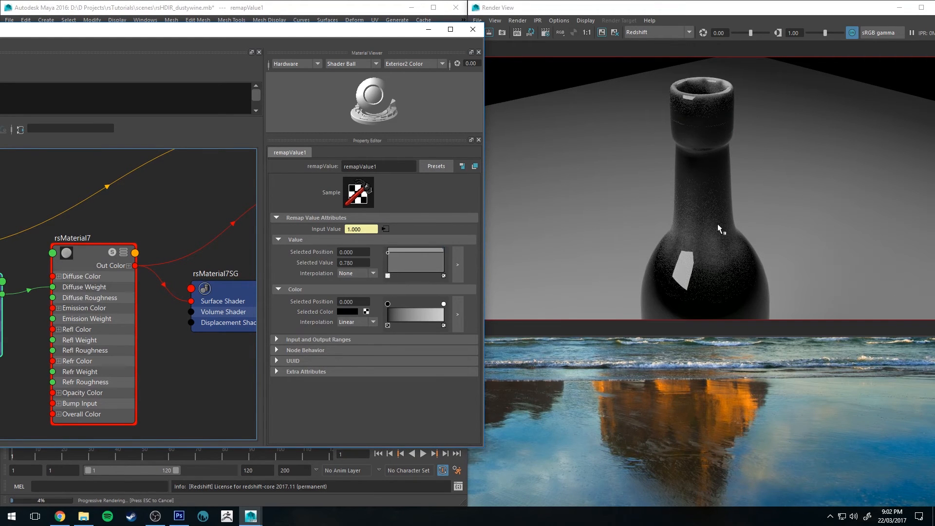
Minimize the Hypershade, switch to Photoshop, and make the white Layer 1 of sampledColor.png visible and active.
{"action": "left_click", "coordinate": [428, 29]}
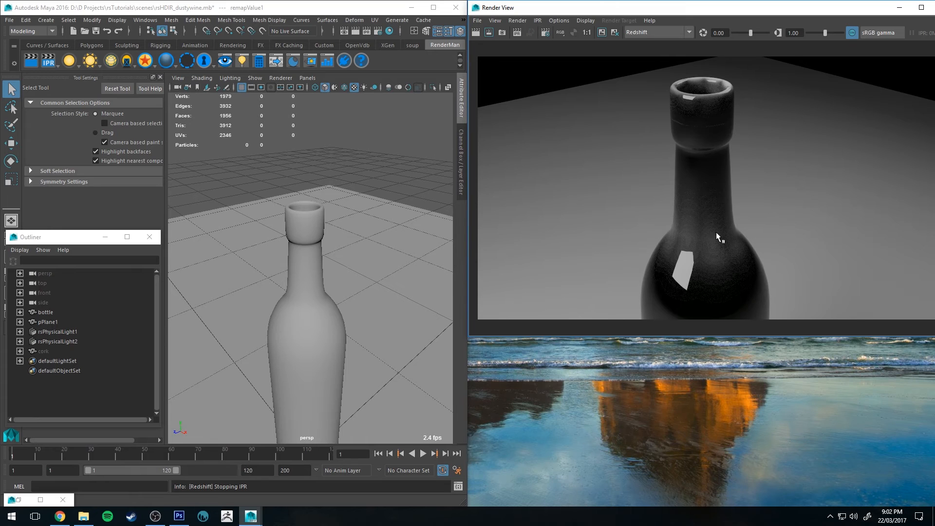
{"action": "left_click", "coordinate": [179, 516]}
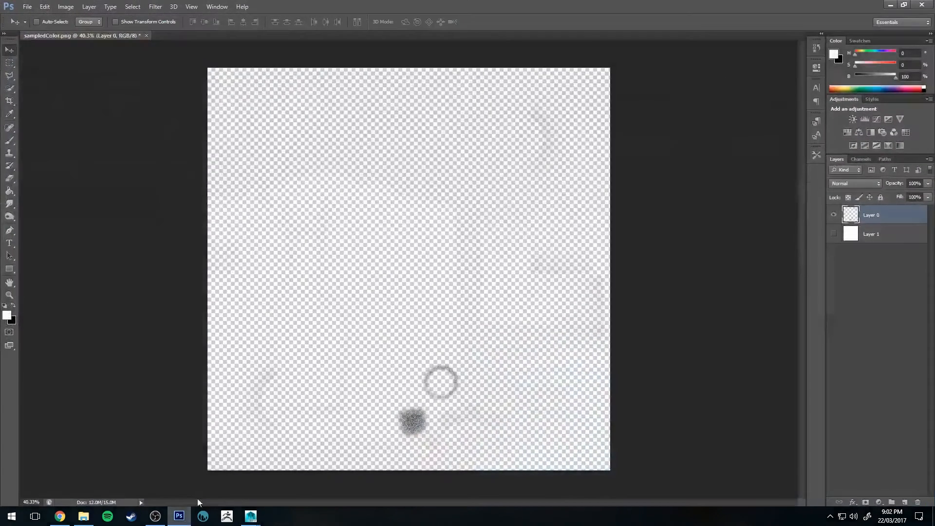
{"action": "left_click", "coordinate": [833, 235]}
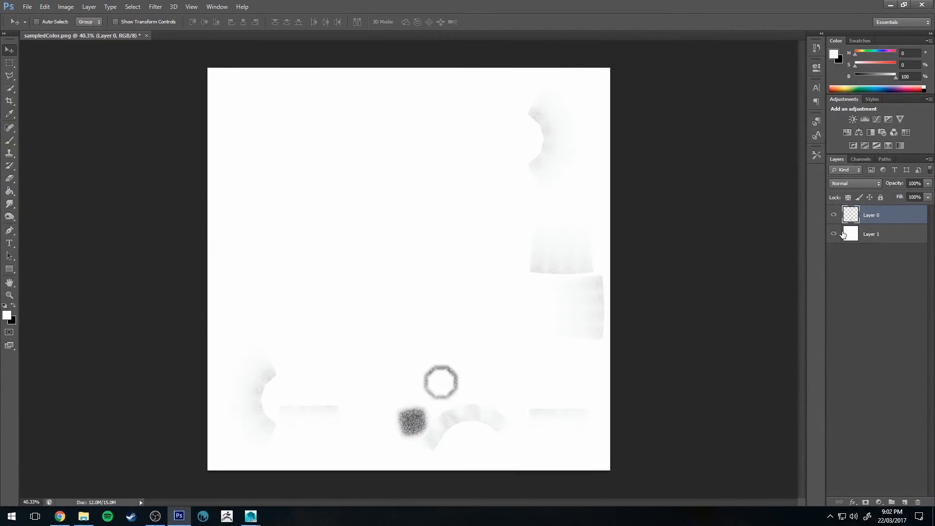
{"action": "left_click", "coordinate": [848, 234]}
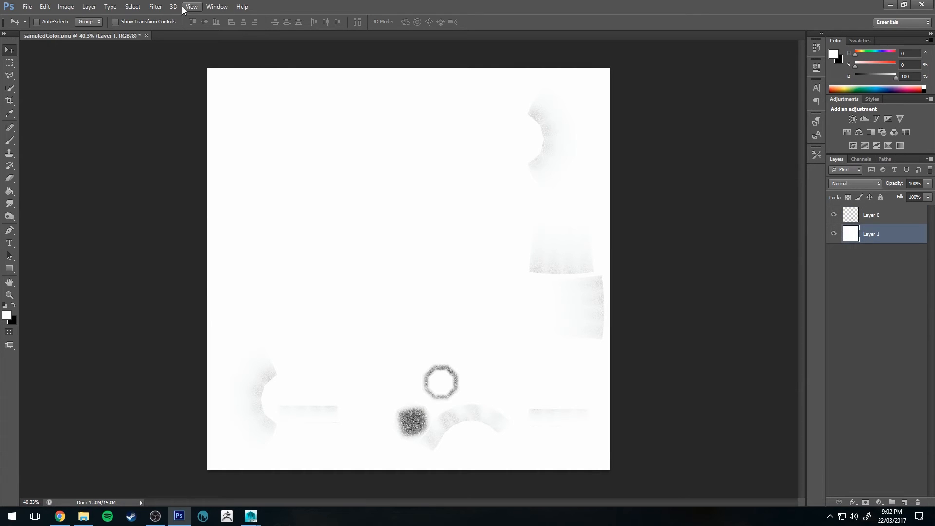
Add 250% Gaussian monochromatic noise to Layer 1.
{"action": "left_click", "coordinate": [156, 7]}
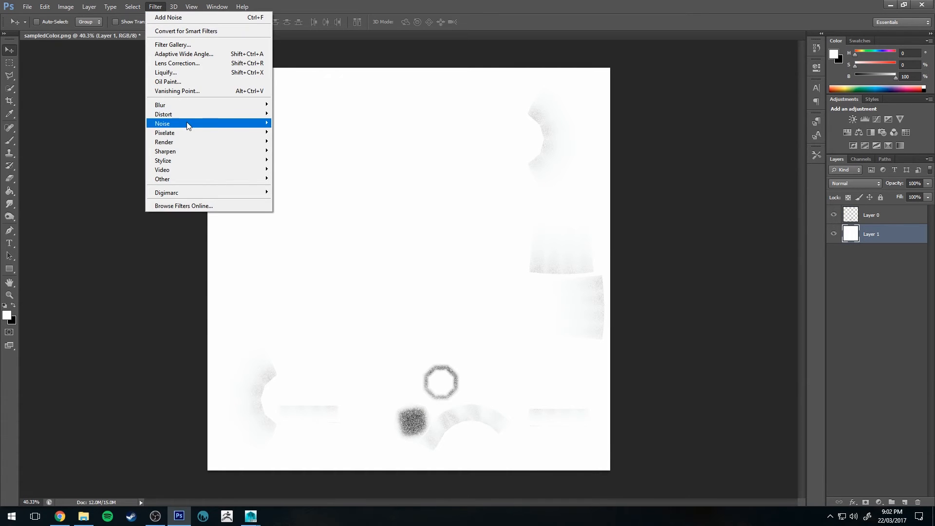
{"action": "mouse_move", "coordinate": [189, 125]}
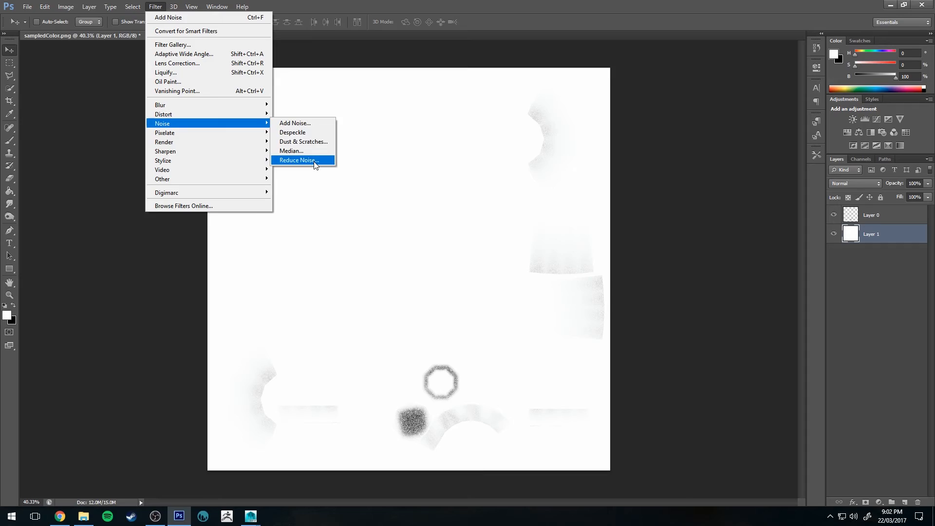
{"action": "left_click", "coordinate": [319, 123]}
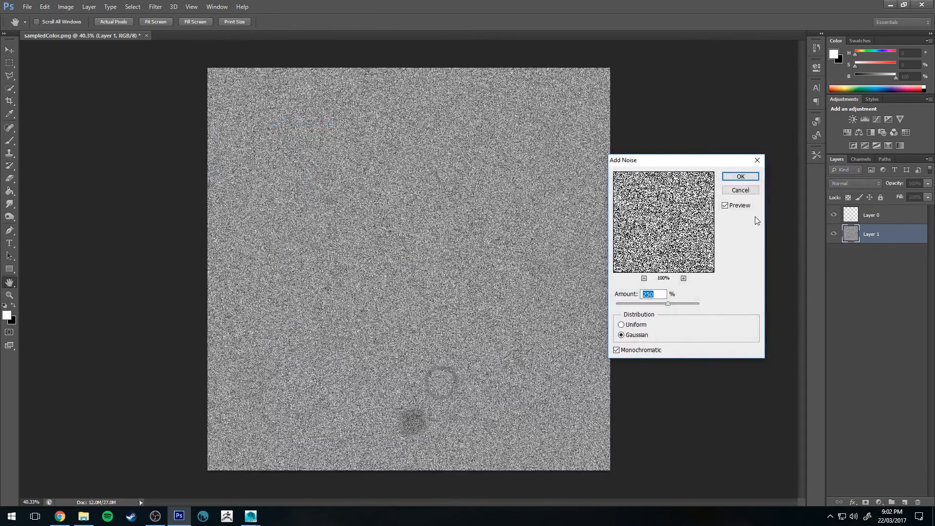
{"action": "left_click_drag", "start_coordinate": [712, 162], "coordinate": [752, 156]}
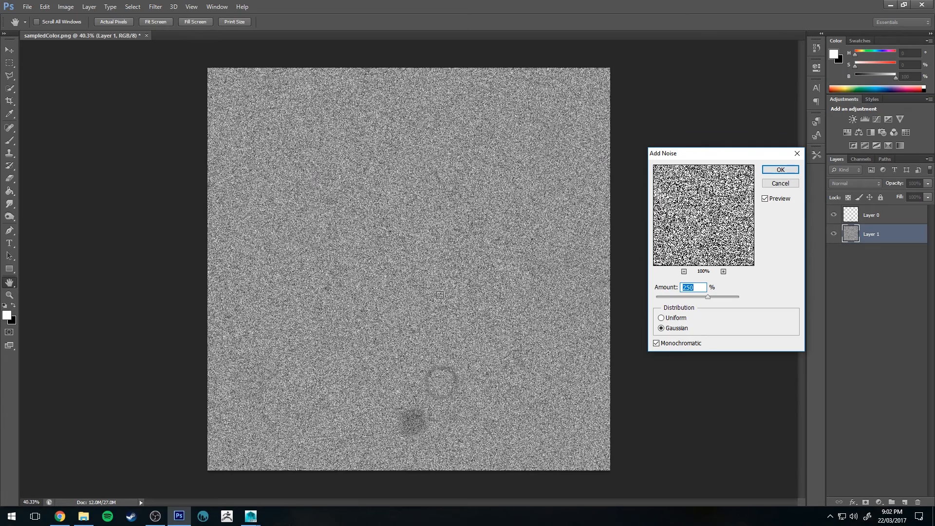
{"action": "left_click", "coordinate": [780, 170]}
{"action": "left_click", "coordinate": [924, 184]}
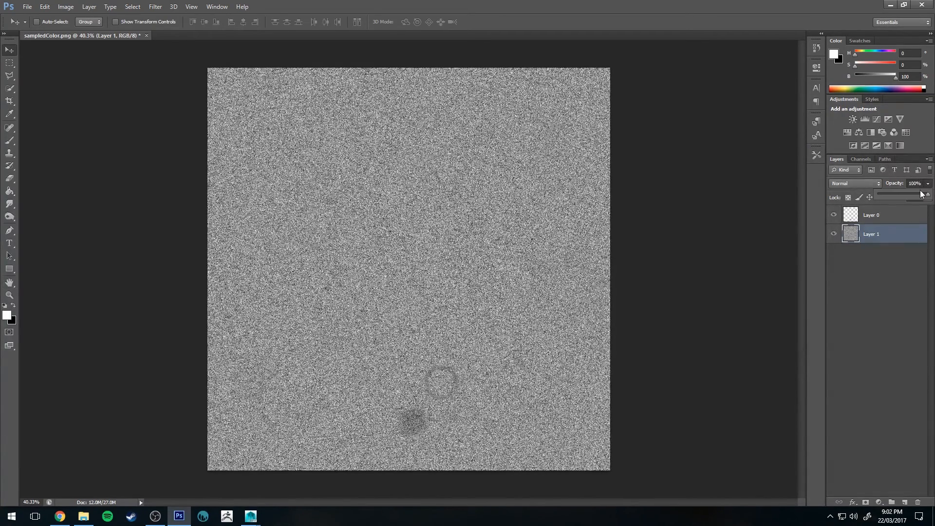
{"action": "left_click_drag", "start_coordinate": [927, 197], "coordinate": [416, 421]}
{"action": "left_click", "coordinate": [893, 221]}
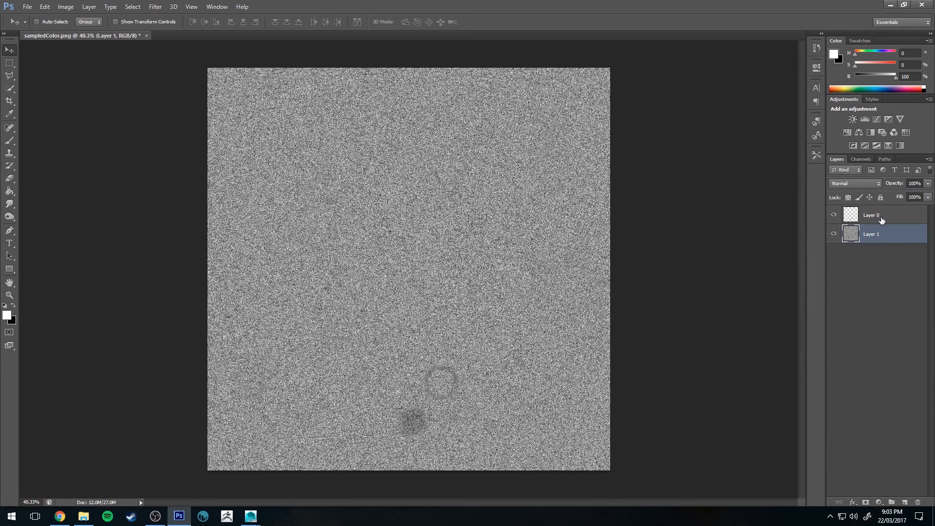
Merge Layer 0 down into the noisy Layer 1 and invert the merged image.
{"action": "left_click", "coordinate": [882, 220]}
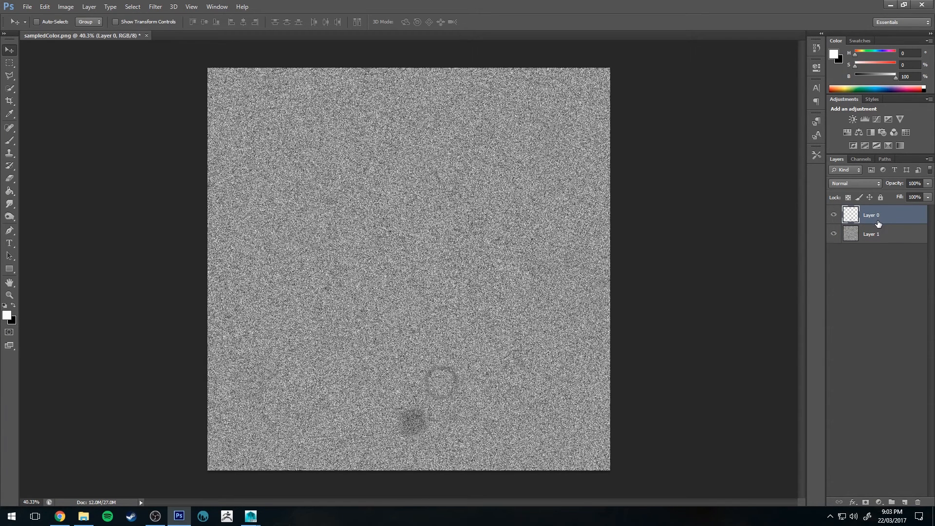
{"action": "key", "text": "Delete"}
{"action": "left_click", "coordinate": [65, 6]}
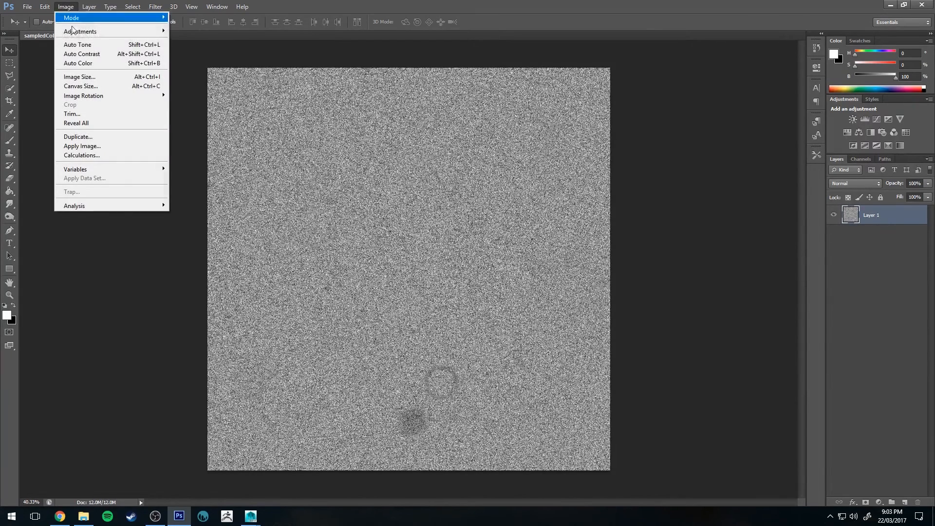
{"action": "mouse_move", "coordinate": [95, 33]}
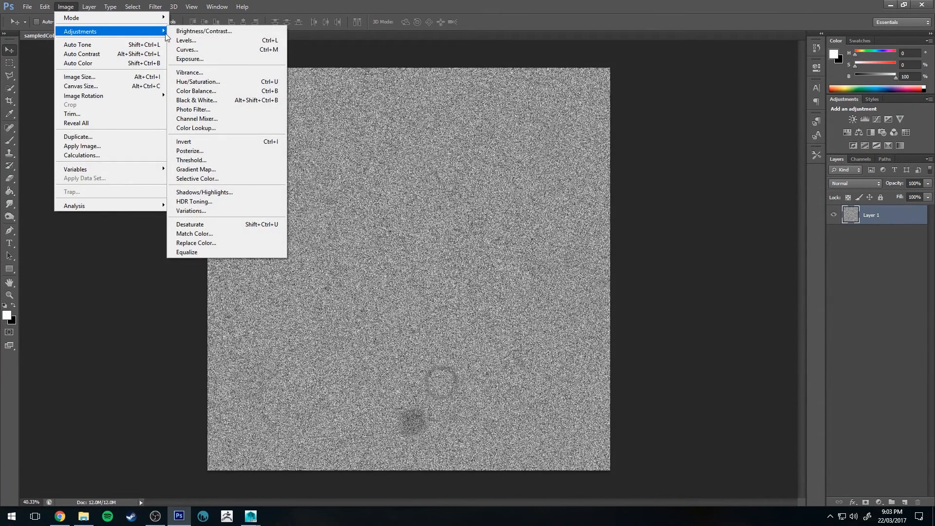
{"action": "left_click", "coordinate": [209, 146]}
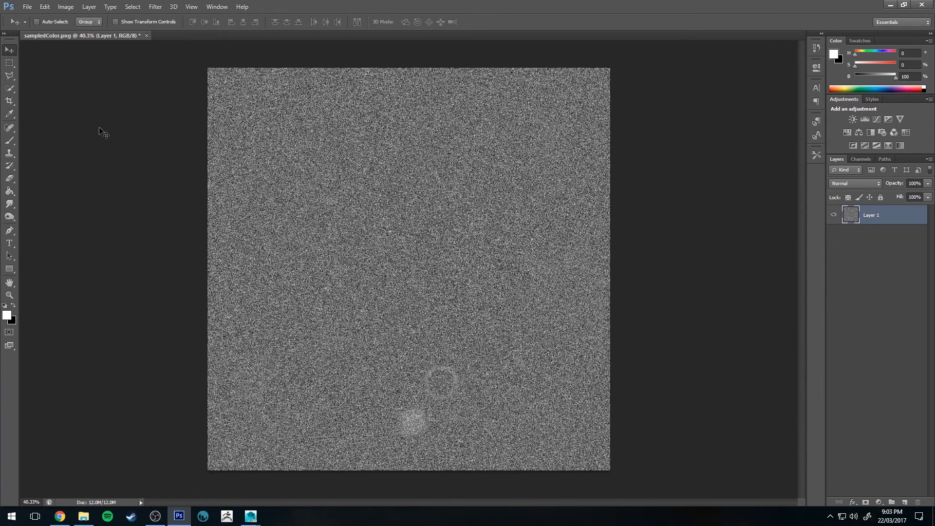
Export the inverted mask for web as PNG-24 over dustlayerINV.png in the wine folder, and return to a maximized Hypershade in Maya.
{"action": "key", "text": "ctrl+alt+shift+s"}
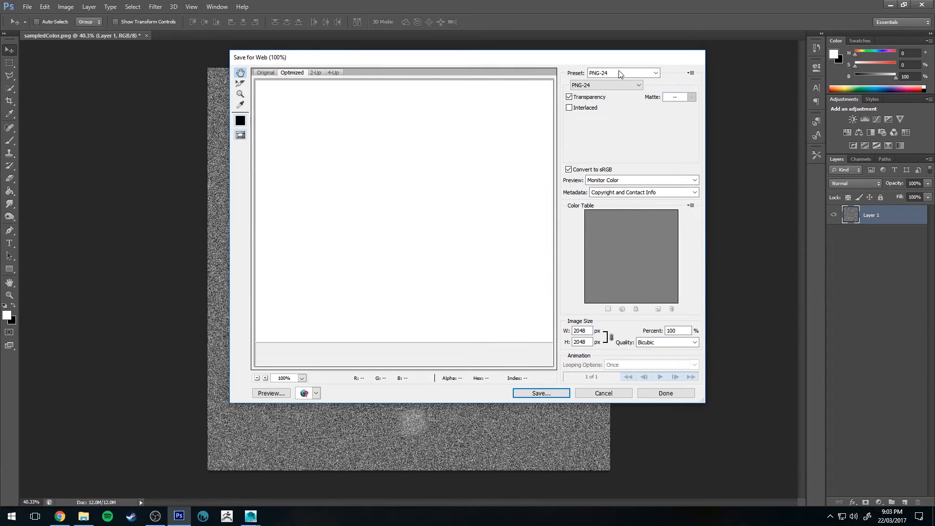
{"action": "left_click", "coordinate": [541, 393]}
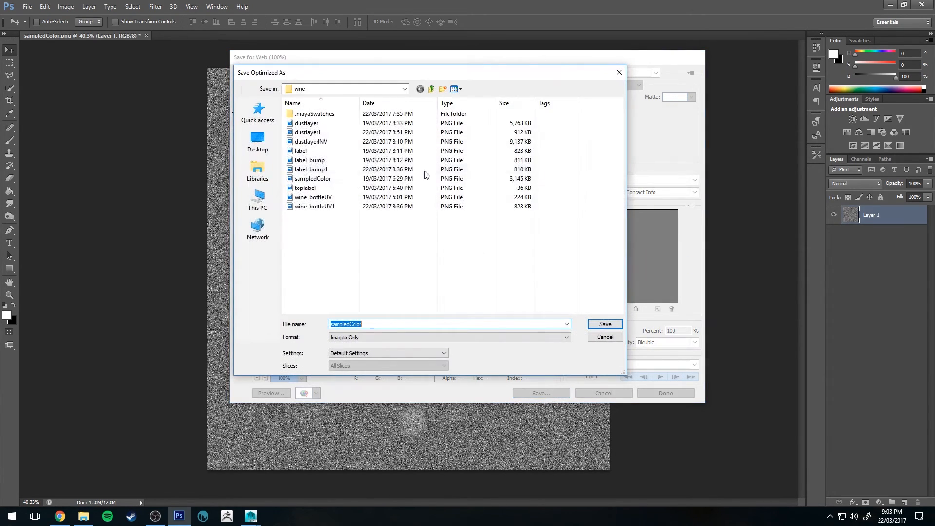
{"action": "left_click", "coordinate": [319, 142]}
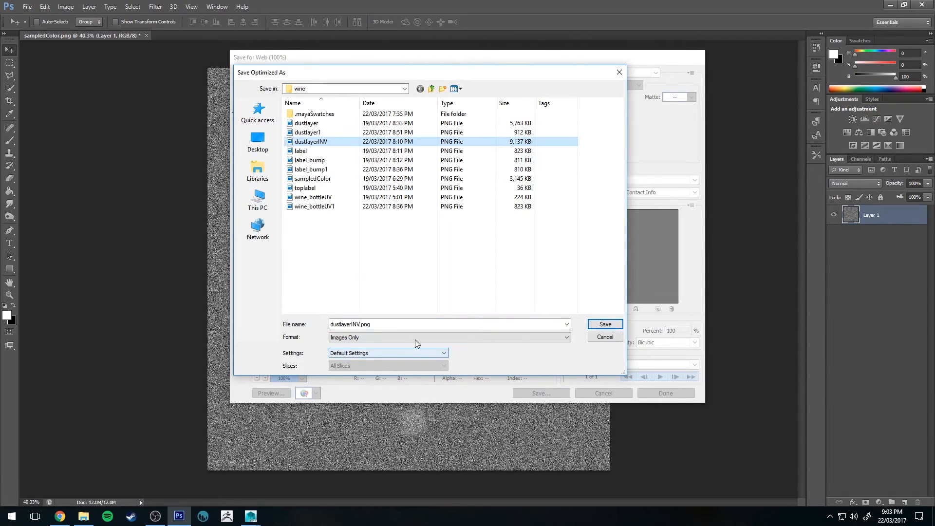
{"action": "left_click", "coordinate": [604, 324]}
{"action": "left_click", "coordinate": [555, 250]}
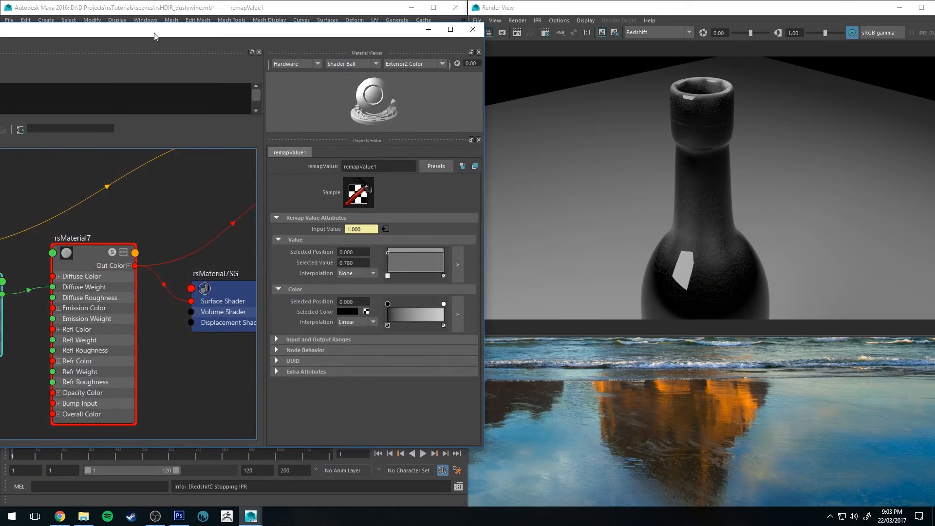
{"action": "double_click", "coordinate": [155, 36]}
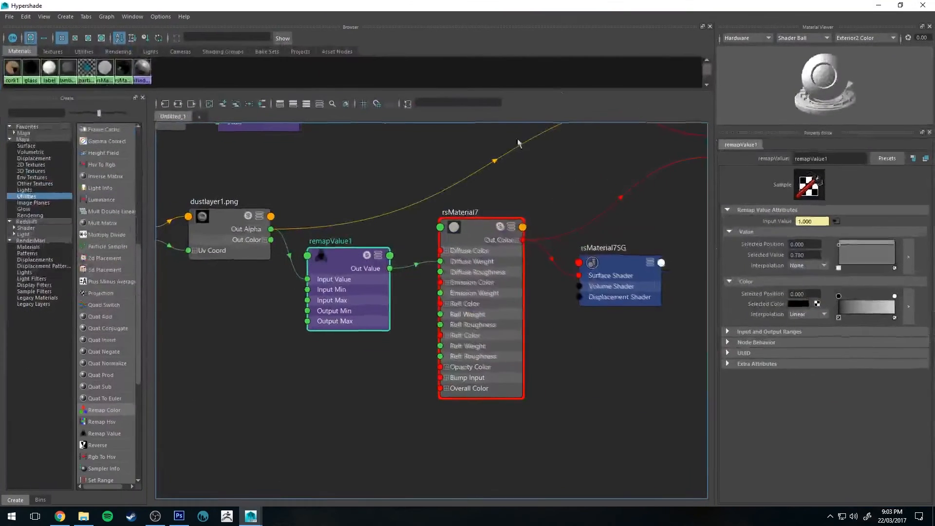
Load dustlayerINV.png from the wine folder into the dust mask file texture node.
{"action": "middle_click_drag", "start_coordinate": [336, 234], "coordinate": [448, 222], "text": "alt"}
{"action": "left_click", "coordinate": [331, 250]}
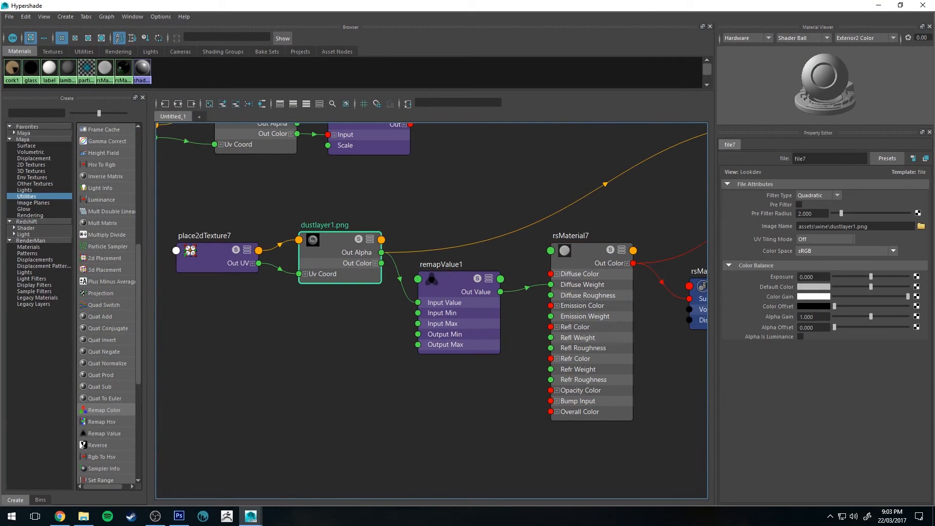
{"action": "left_click", "coordinate": [921, 226]}
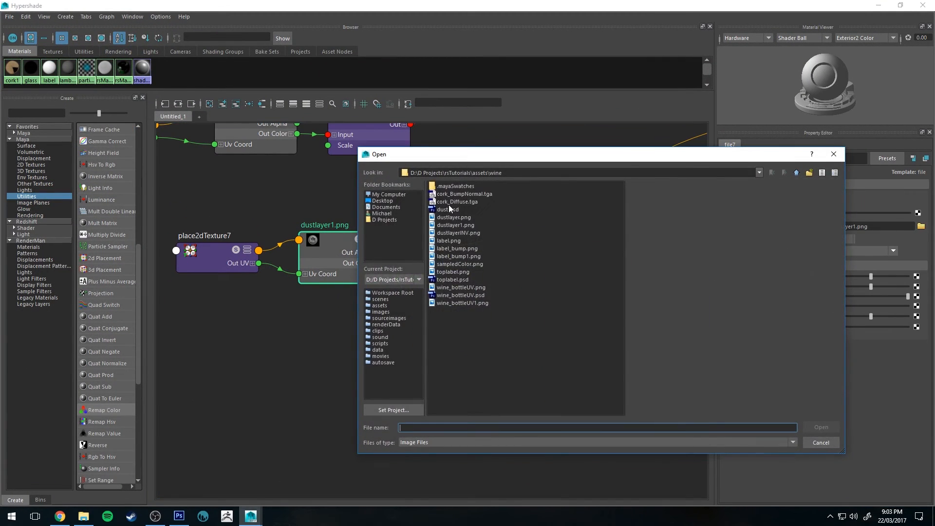
{"action": "left_click", "coordinate": [453, 233]}
{"action": "left_click", "coordinate": [820, 427]}
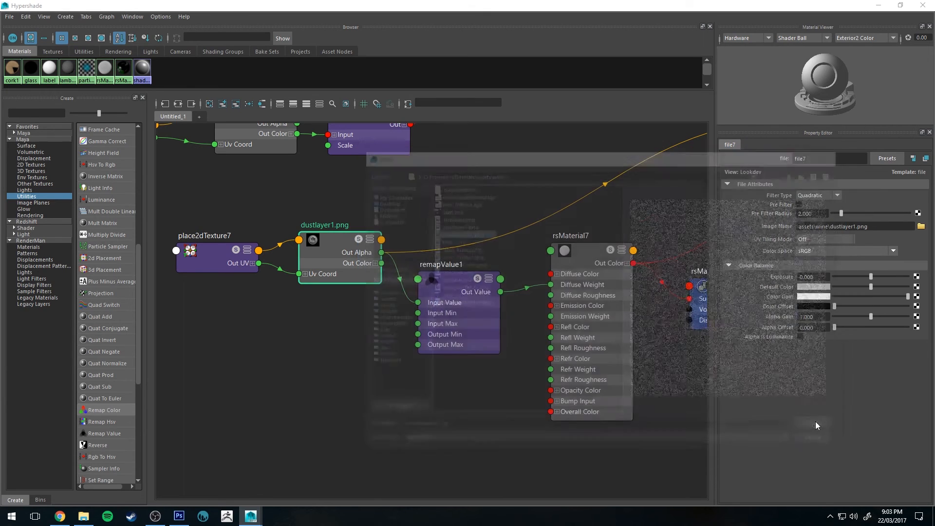
Minimize the Hypershade, start the Redshift IPR render, and examine the dust on the bottle from near and far.
{"action": "left_click", "coordinate": [883, 6]}
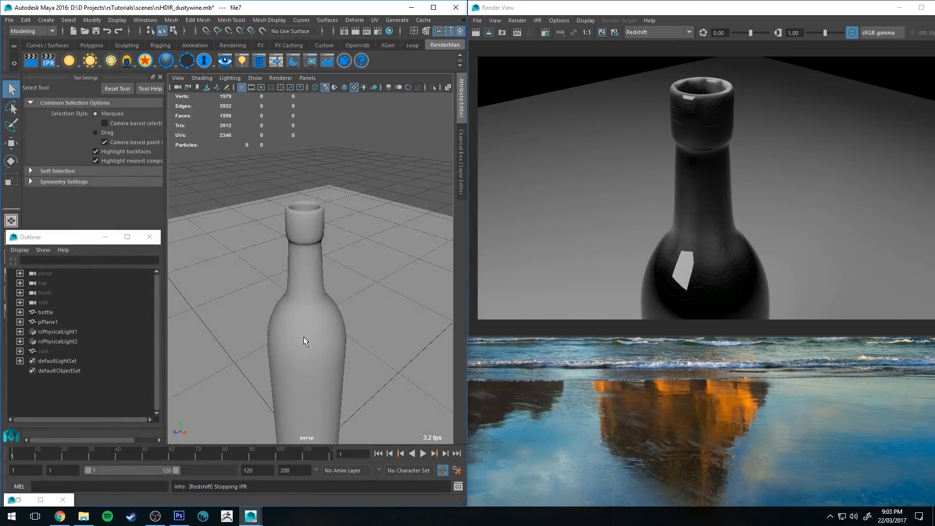
{"action": "left_click", "coordinate": [368, 31]}
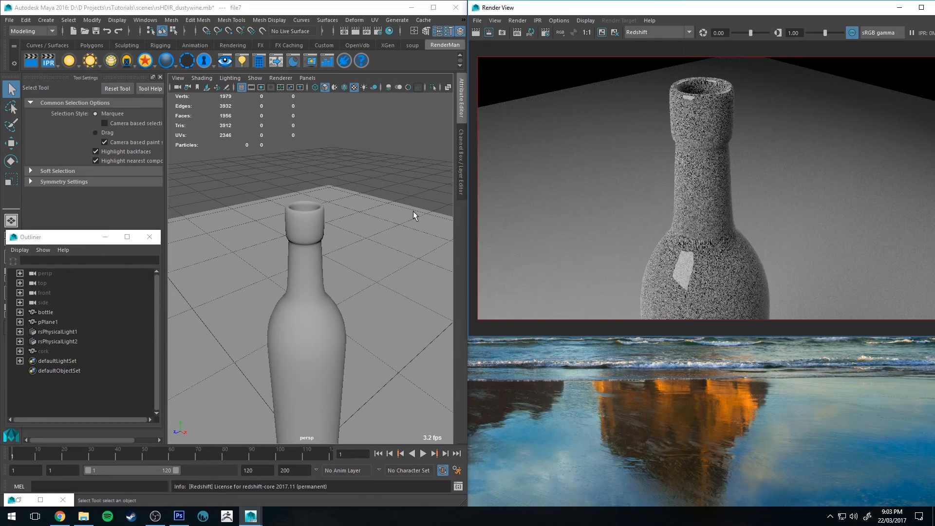
{"action": "right_click_drag", "start_coordinate": [391, 326], "coordinate": [370, 306], "text": "alt"}
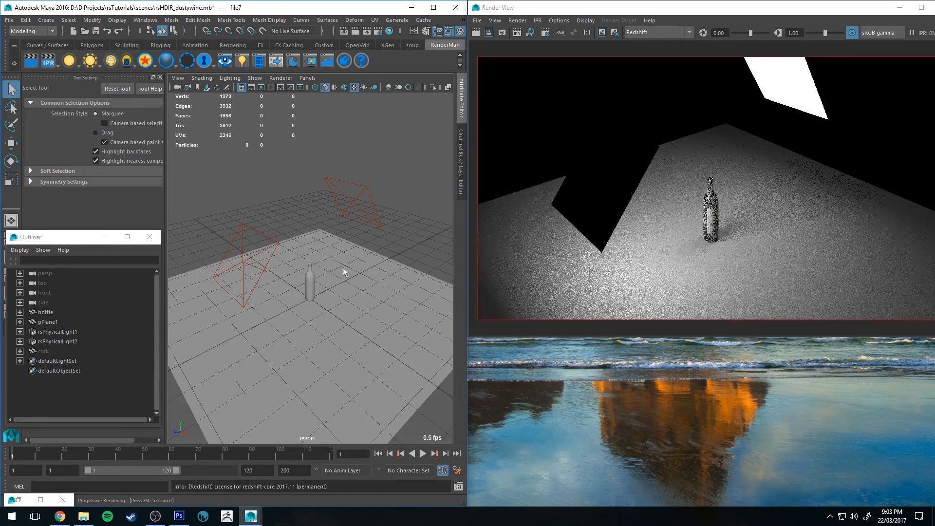
{"action": "right_click_drag", "start_coordinate": [343, 268], "coordinate": [379, 317], "text": "alt"}
{"action": "left_click_drag", "start_coordinate": [379, 317], "coordinate": [369, 286], "text": "alt"}
{"action": "mouse_move", "coordinate": [369, 285]}
{"action": "right_mouse_down", "text": "alt"}
{"action": "mouse_move", "coordinate": [378, 354]}
{"action": "mouse_move", "coordinate": [380, 293]}
{"action": "right_mouse_up", "text": "alt"}
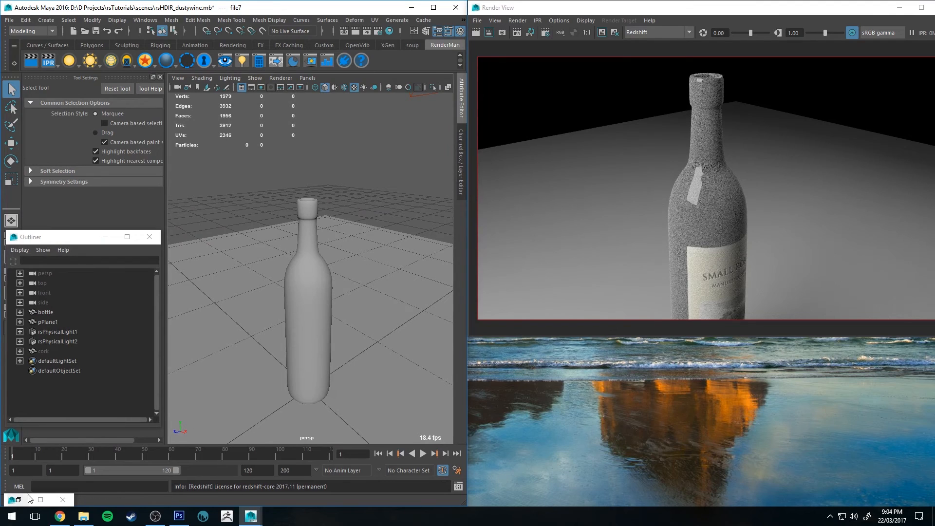
Restore the Hypershade beside the render and lower the remapValue1 curve point to a value of about 0.12.
{"action": "left_click", "coordinate": [18, 499]}
{"action": "left_click", "coordinate": [446, 271]}
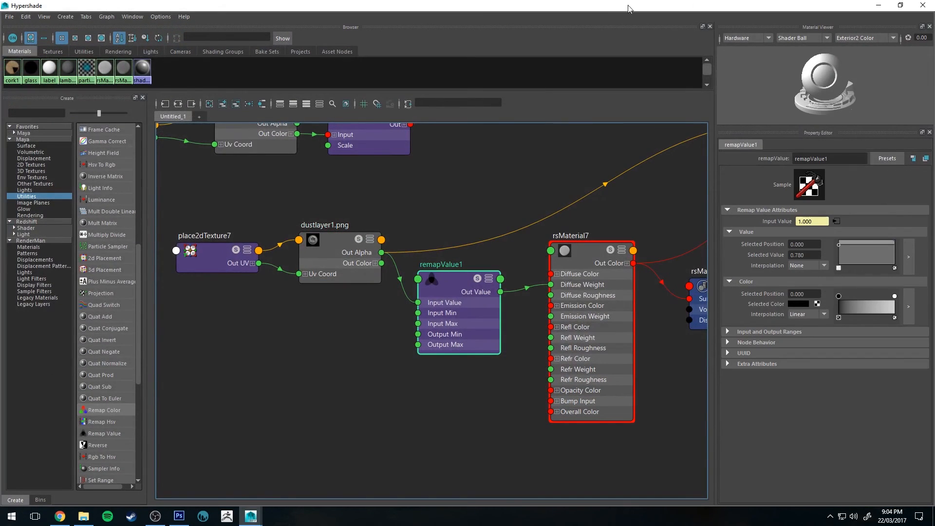
{"action": "left_click", "coordinate": [900, 5]}
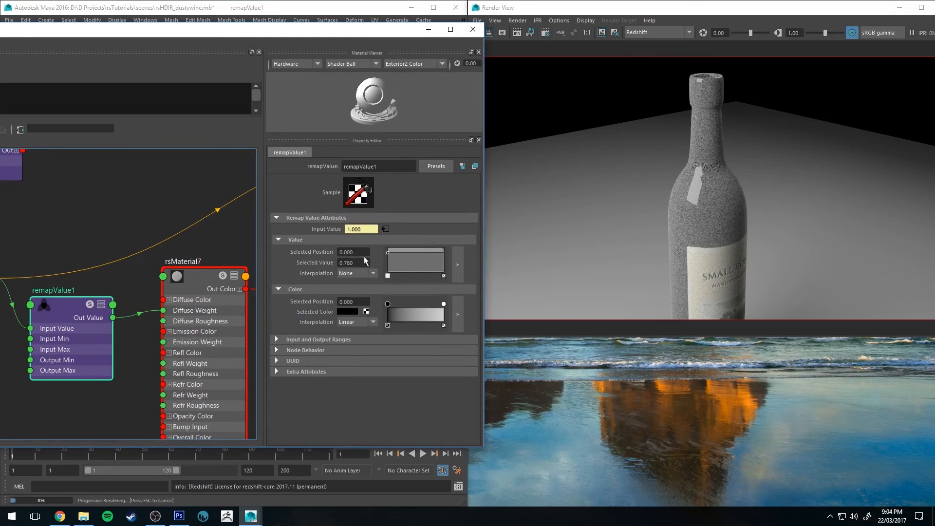
{"action": "left_click_drag", "start_coordinate": [387, 252], "coordinate": [391, 275]}
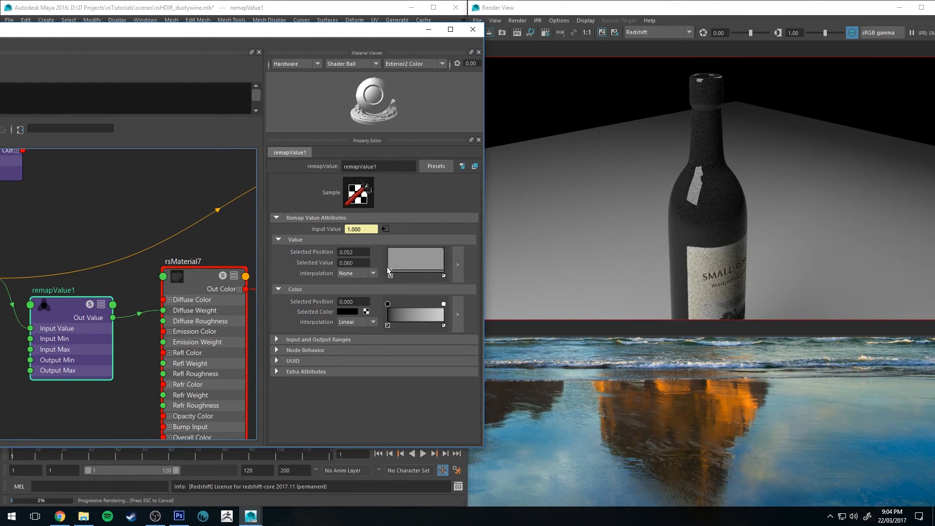
{"action": "left_click_drag", "start_coordinate": [390, 273], "coordinate": [389, 271]}
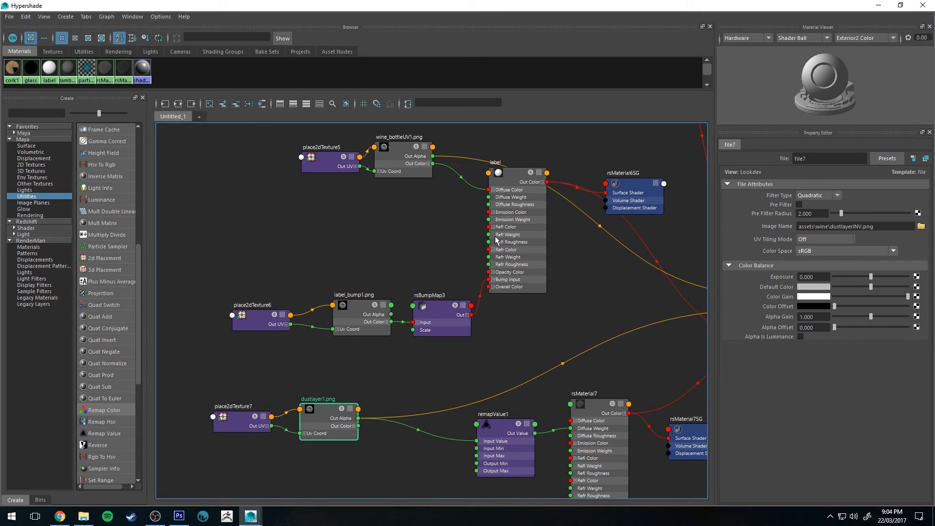
Connect the dust mask's Out Alpha to the label material's reflection weight and restart the IPR render.
{"action": "left_click_drag", "start_coordinate": [358, 418], "coordinate": [500, 234]}
{"action": "left_click", "coordinate": [900, 5]}
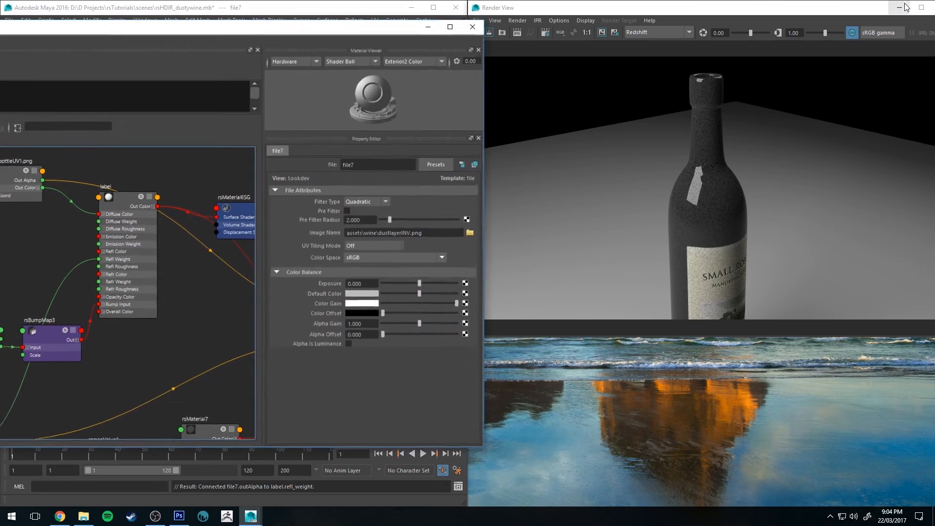
{"action": "left_click", "coordinate": [518, 33]}
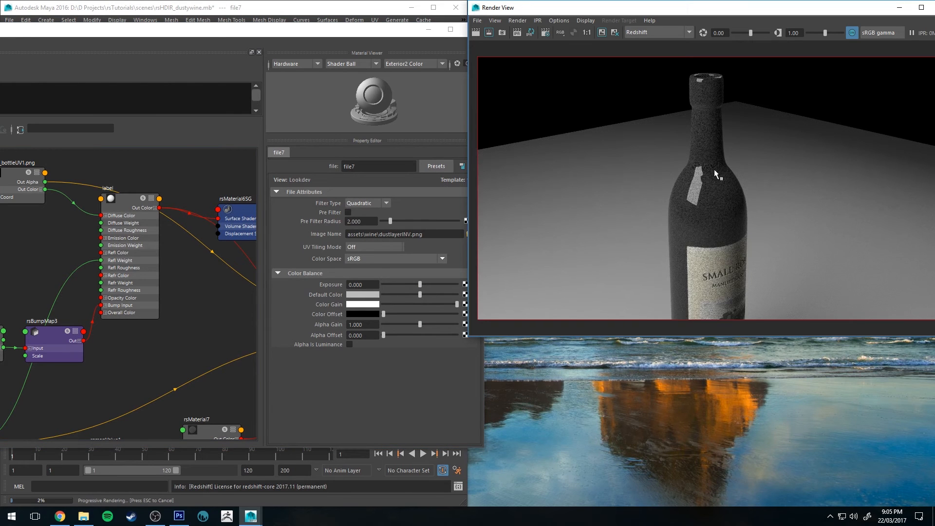
Minimize the Hypershade and examine the glass highlights and label in the render at several distances and angles.
{"action": "left_click_drag", "start_coordinate": [339, 30], "coordinate": [330, 34]}
{"action": "left_click", "coordinate": [420, 33]}
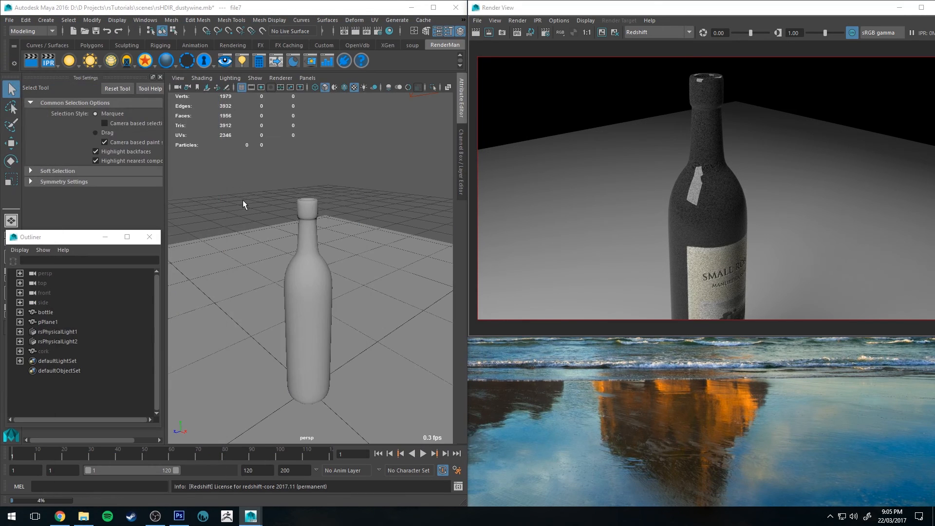
{"action": "right_click_drag", "start_coordinate": [243, 200], "coordinate": [370, 293], "text": "alt"}
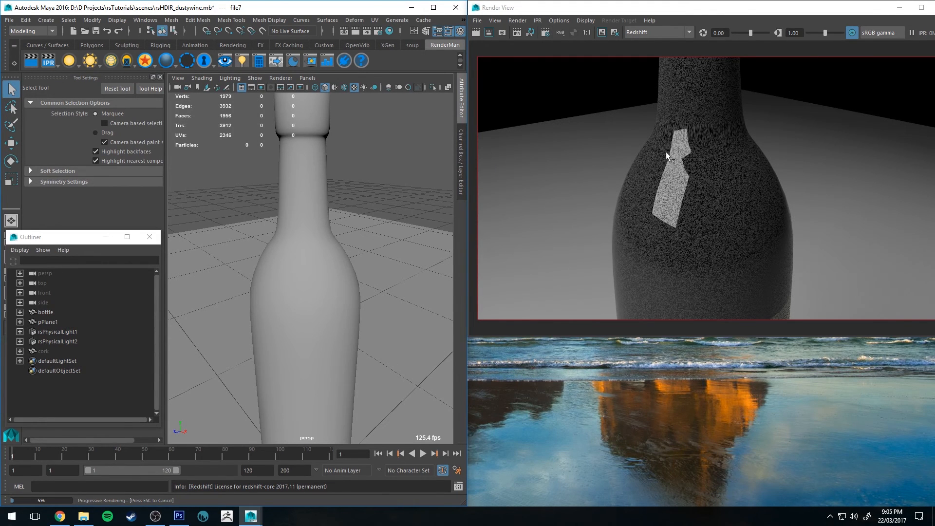
{"action": "right_click_drag", "start_coordinate": [390, 253], "coordinate": [356, 275], "text": "alt"}
{"action": "left_click_drag", "start_coordinate": [357, 276], "coordinate": [355, 272], "text": "alt"}
{"action": "right_click_drag", "start_coordinate": [355, 272], "coordinate": [359, 303], "text": "alt"}
{"action": "middle_click_drag", "start_coordinate": [359, 302], "coordinate": [357, 265], "text": "alt"}
{"action": "right_click_drag", "start_coordinate": [357, 265], "coordinate": [364, 282], "text": "alt"}
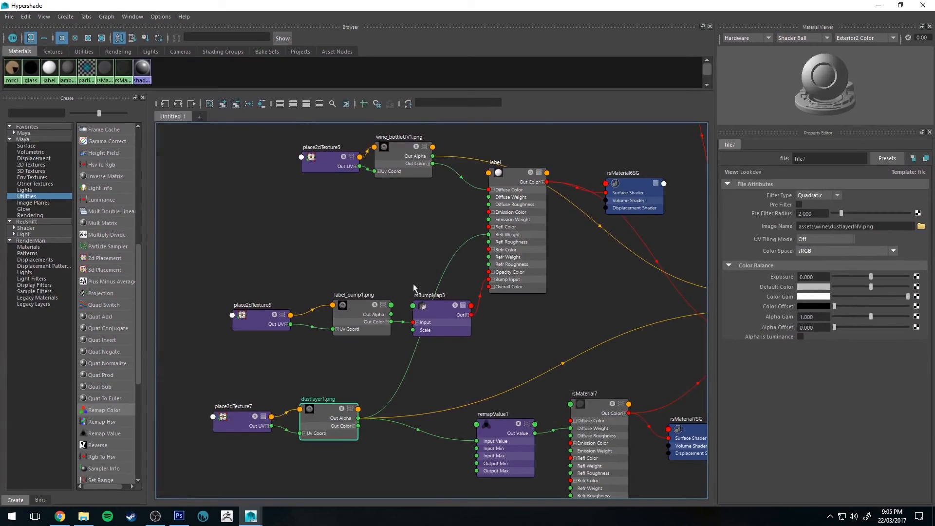
Rename the rsMaterial7 material to dust.
{"action": "middle_click_drag", "start_coordinate": [438, 273], "coordinate": [416, 325], "text": "alt"}
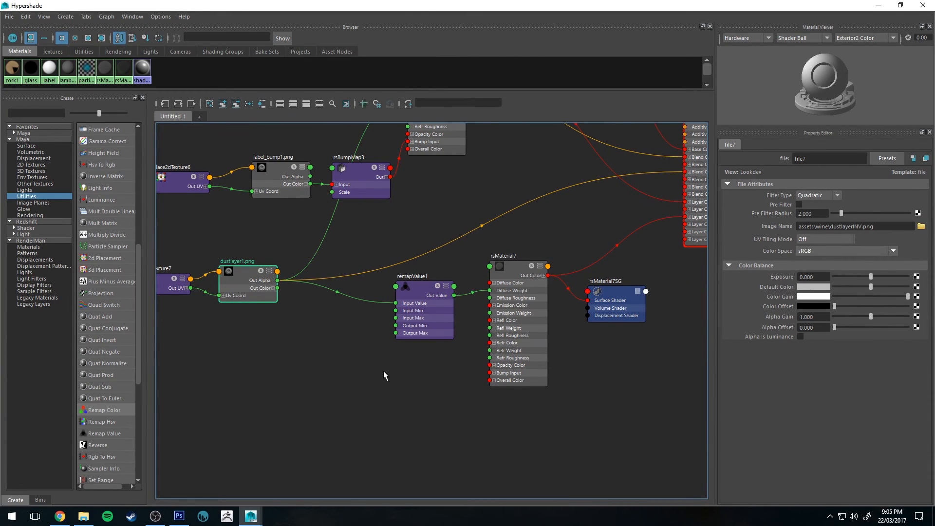
{"action": "left_click", "coordinate": [536, 277]}
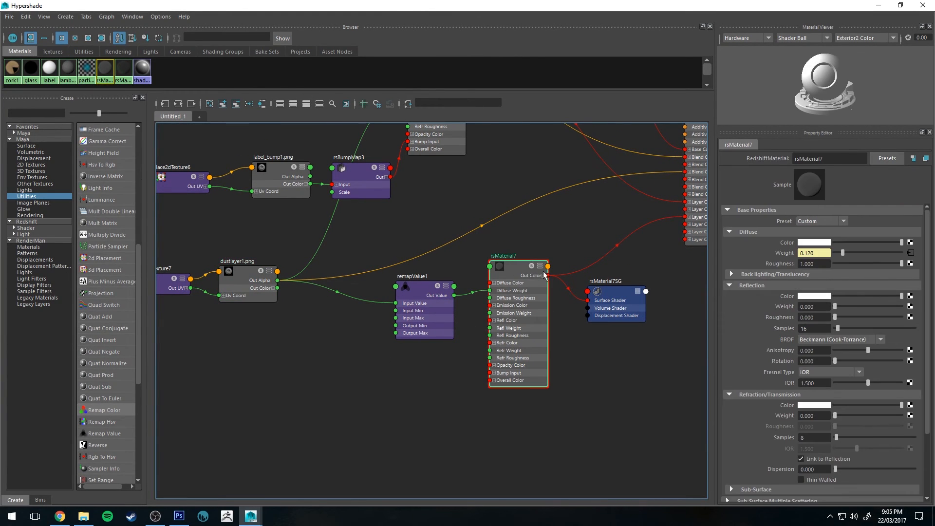
{"action": "left_click_drag", "start_coordinate": [839, 159], "coordinate": [644, 154]}
{"action": "type", "text": "d"}
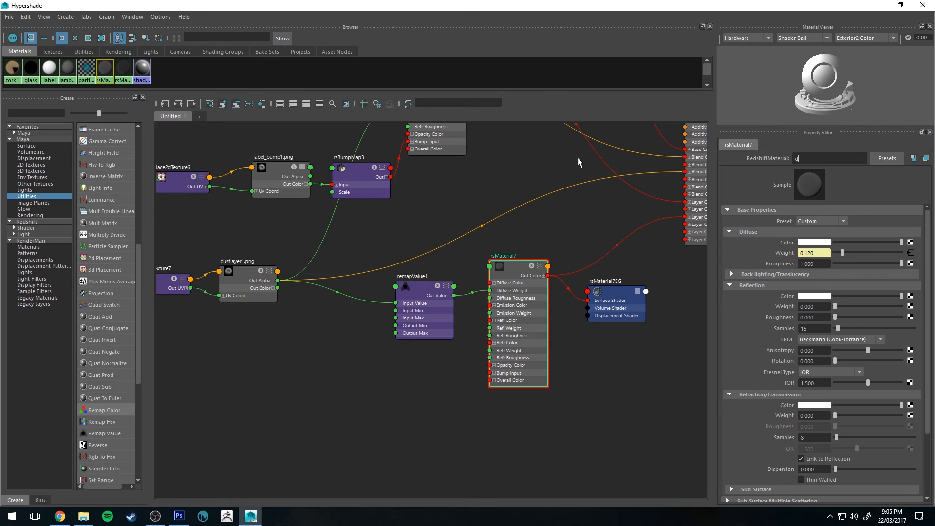
{"action": "type", "text": "ust"}
{"action": "key", "text": "Return"}
Add a RedshiftBumpMap node to the dust material's overall bump map.
{"action": "scroll", "coordinate": [804, 375], "scroll_direction": "down", "scroll_amount": 3}
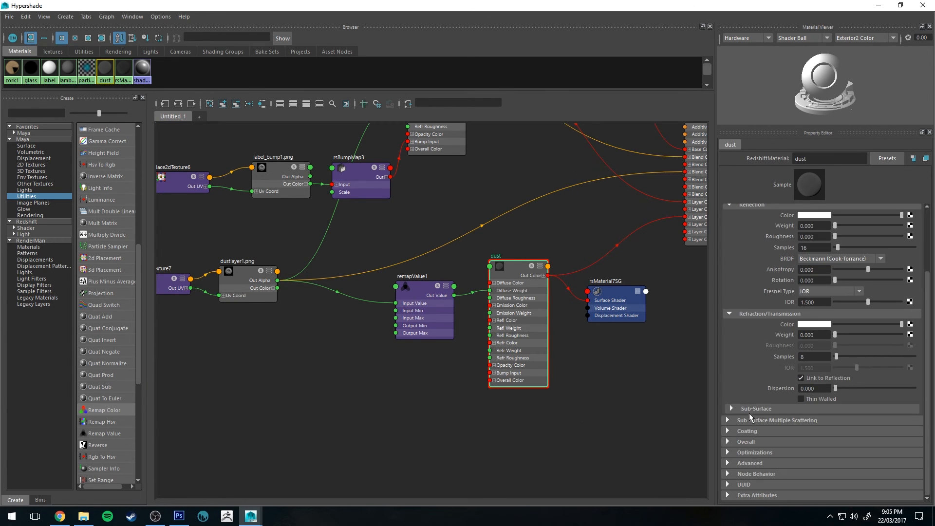
{"action": "left_click", "coordinate": [741, 442]}
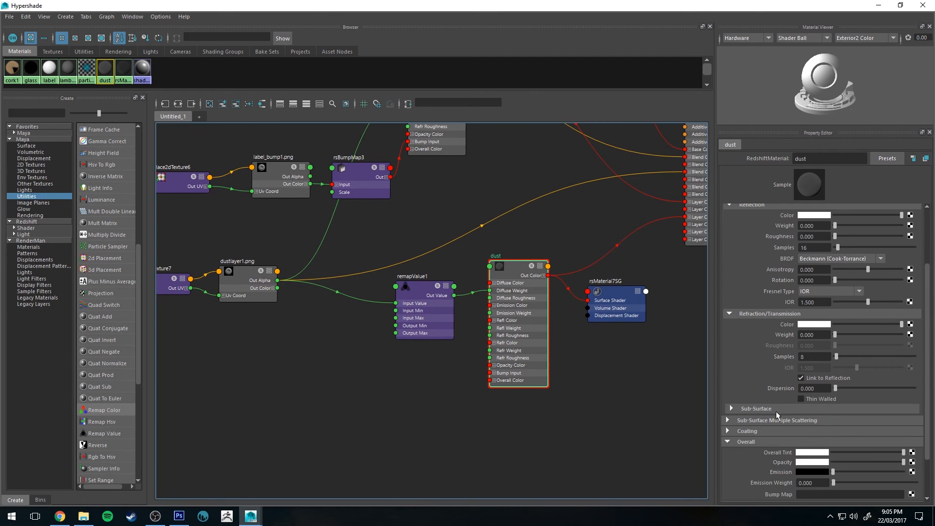
{"action": "scroll", "coordinate": [866, 431], "scroll_direction": "down", "scroll_amount": 2}
{"action": "left_click", "coordinate": [911, 441]}
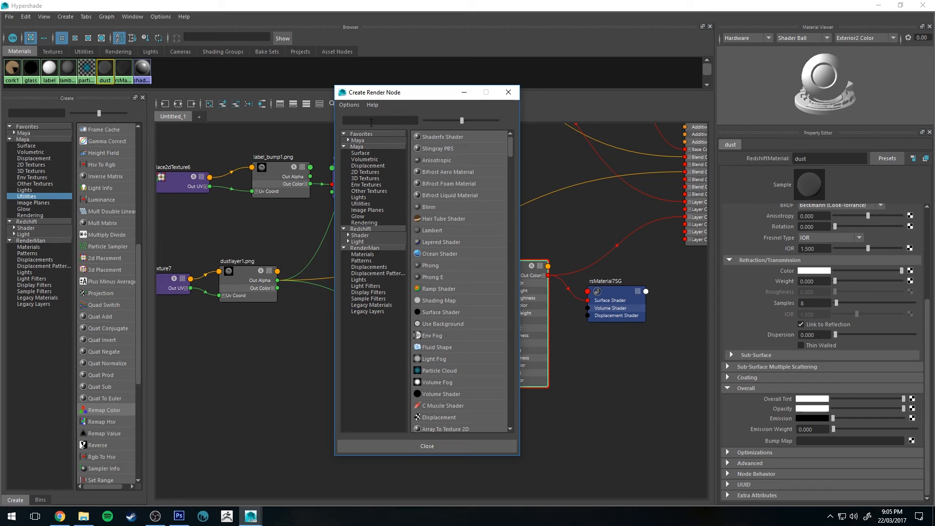
{"action": "left_click", "coordinate": [361, 229]}
{"action": "left_click", "coordinate": [371, 122]}
{"action": "type", "text": "bump"}
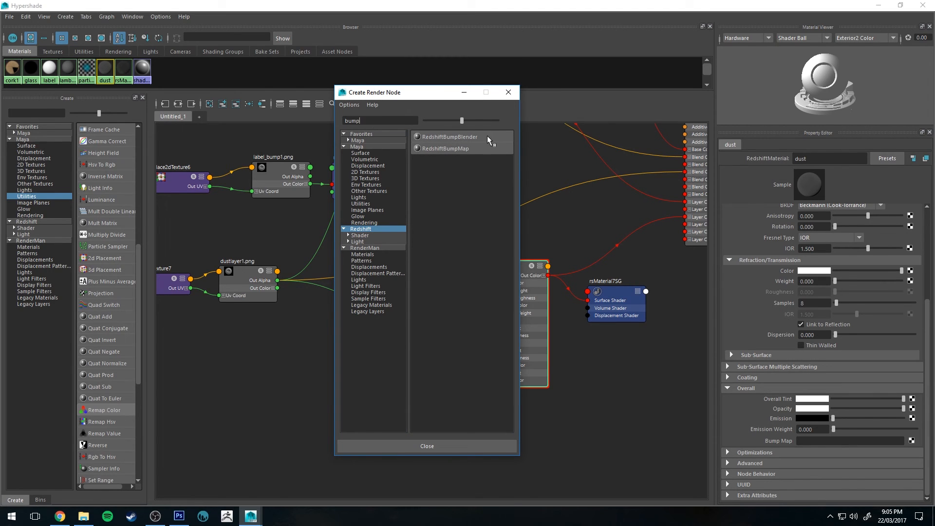
{"action": "left_click", "coordinate": [459, 149]}
Connect the dust mask texture's Out Color to the new bump map node's Input.
{"action": "scroll", "coordinate": [555, 298], "scroll_direction": "down", "scroll_amount": 5}
{"action": "middle_click_drag", "start_coordinate": [576, 355], "coordinate": [411, 259], "text": "alt"}
{"action": "scroll", "coordinate": [585, 351], "scroll_direction": "up", "scroll_amount": 5}
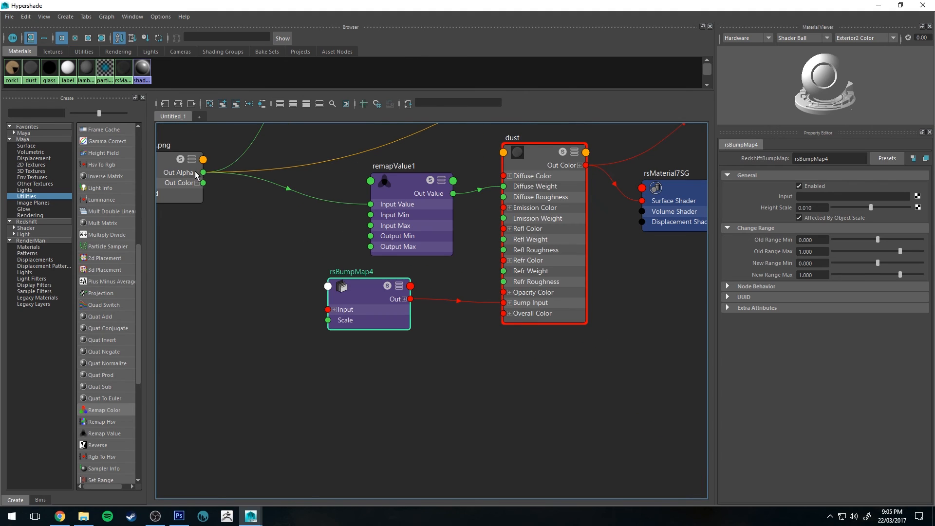
{"action": "left_click_drag", "start_coordinate": [203, 173], "coordinate": [338, 310]}
{"action": "left_click_drag", "start_coordinate": [203, 182], "coordinate": [328, 309]}
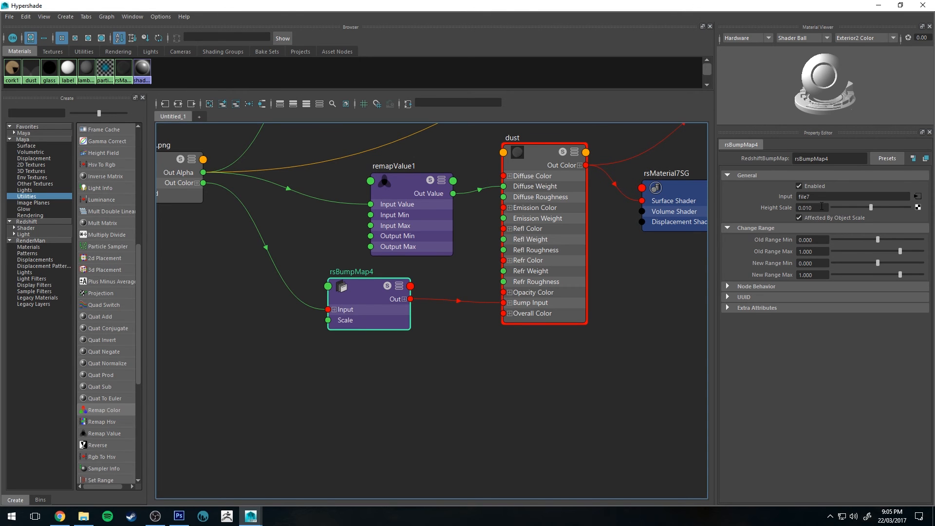
Minimize the Hypershade and examine the bumped dust on the glass and label close up and from a distance.
{"action": "left_click", "coordinate": [879, 5]}
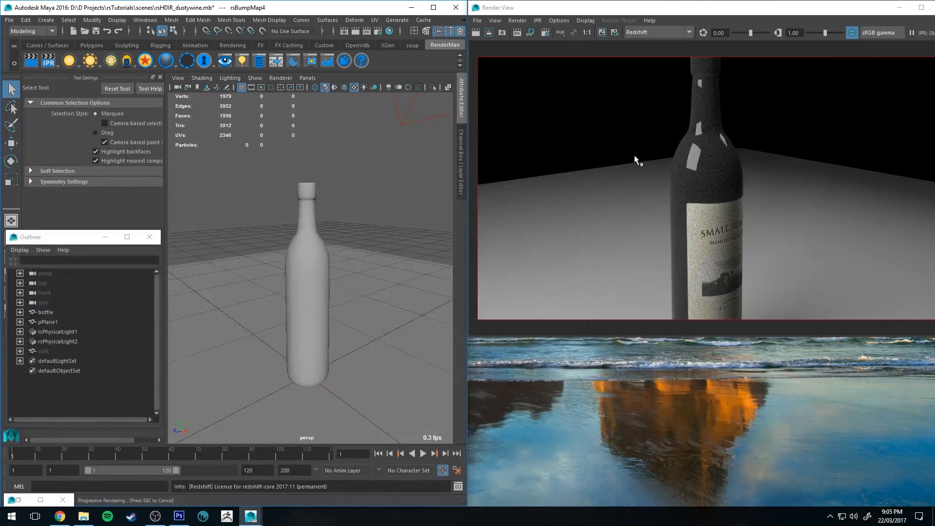
{"action": "right_click_drag", "start_coordinate": [335, 176], "coordinate": [387, 267], "text": "alt"}
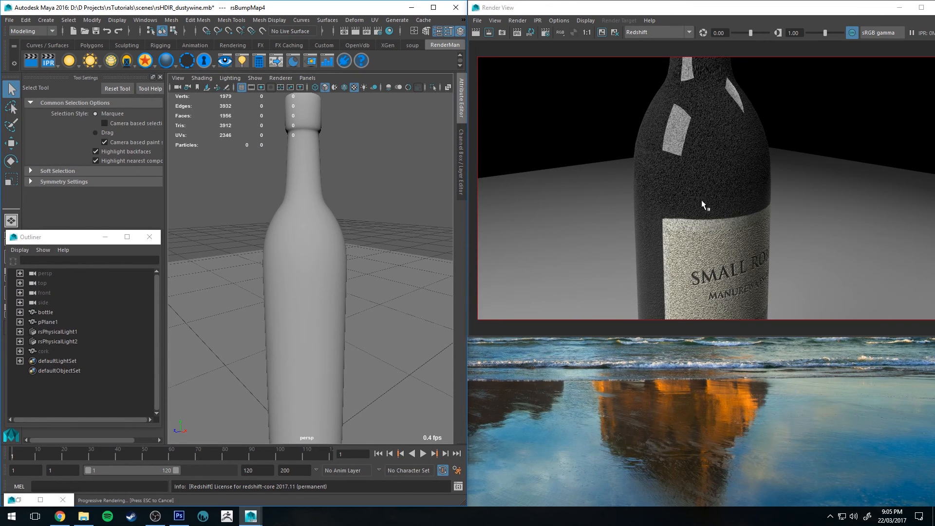
{"action": "right_click_drag", "start_coordinate": [364, 314], "coordinate": [330, 272], "text": "alt"}
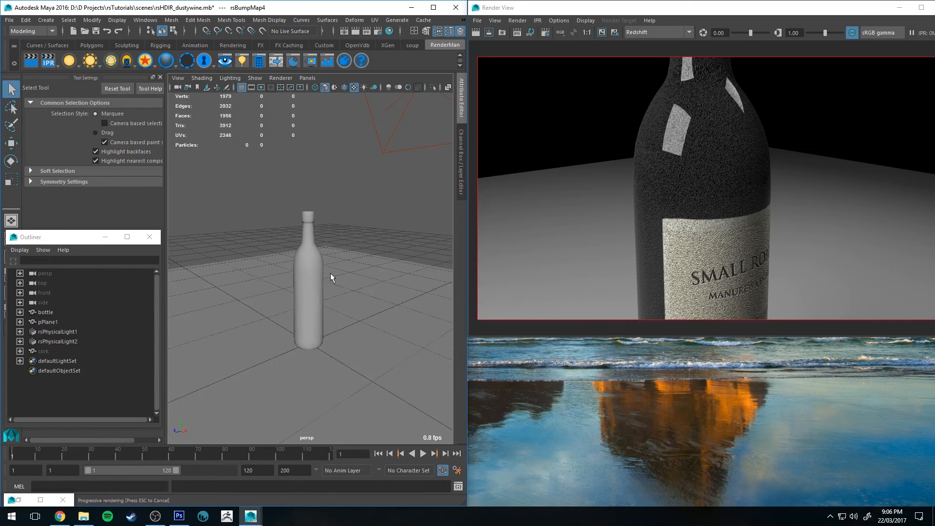
{"action": "middle_click_drag", "start_coordinate": [335, 272], "coordinate": [323, 258], "text": "alt"}
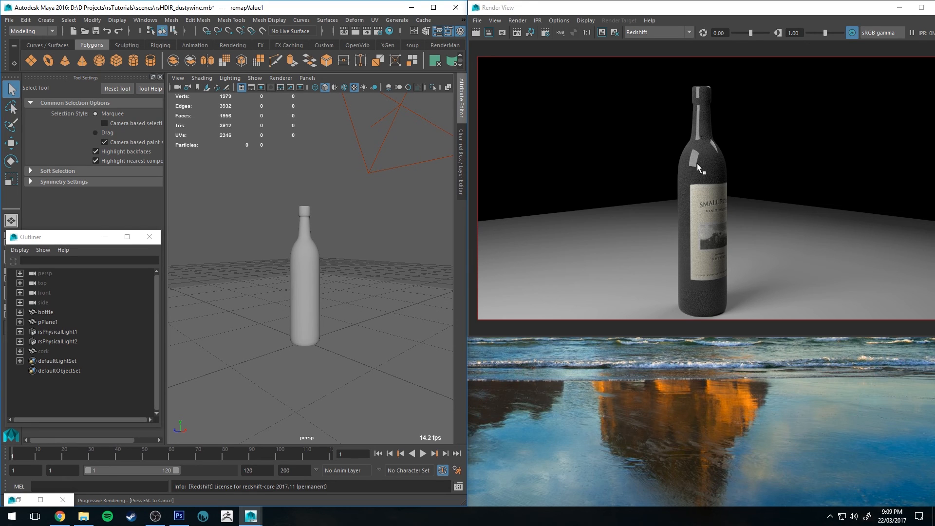
Lower the remapValue1 curve point to 0.080 in the Hypershade, then minimize the Hypershade.
{"action": "left_click", "coordinate": [18, 499]}
{"action": "left_click_drag", "start_coordinate": [63, 57], "coordinate": [452, 94]}
{"action": "left_click_drag", "start_coordinate": [680, 322], "coordinate": [679, 329]}
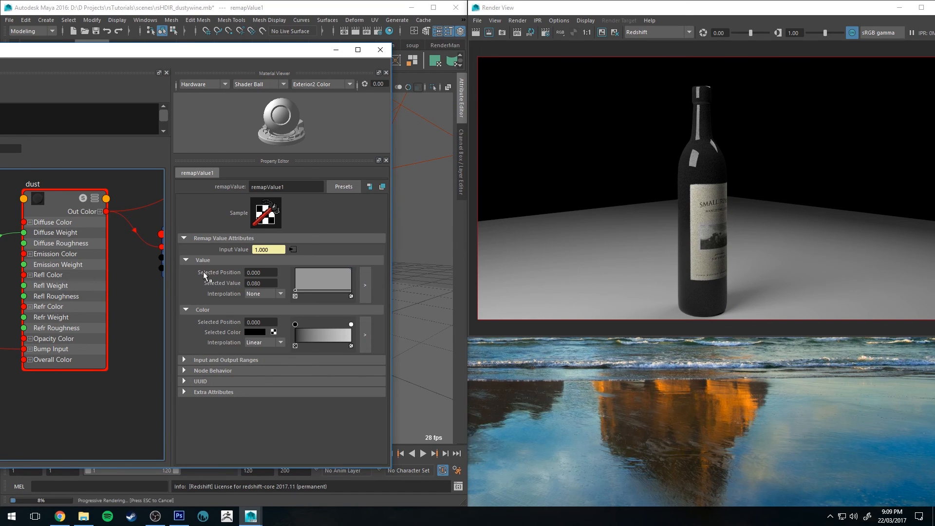
{"action": "left_click", "coordinate": [133, 293]}
{"action": "middle_click_drag", "start_coordinate": [138, 283], "coordinate": [34, 308], "text": "alt"}
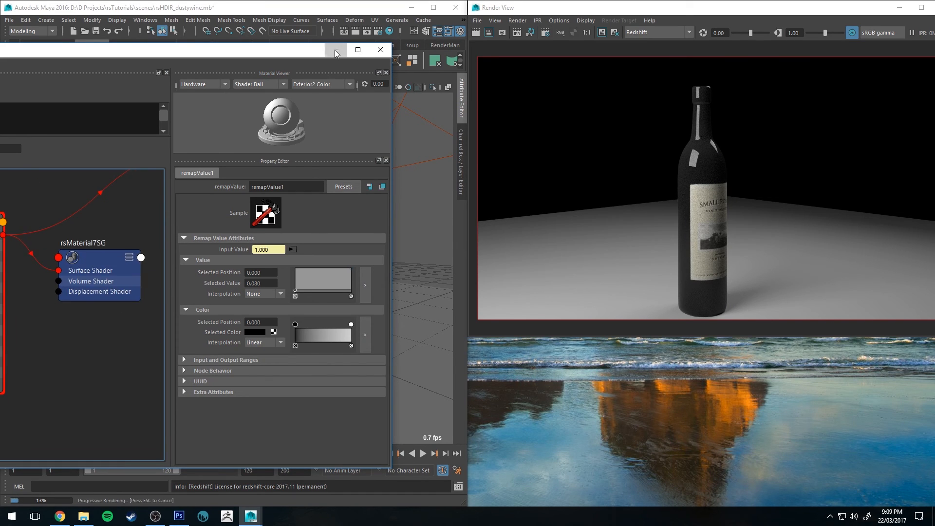
{"action": "left_click", "coordinate": [336, 51]}
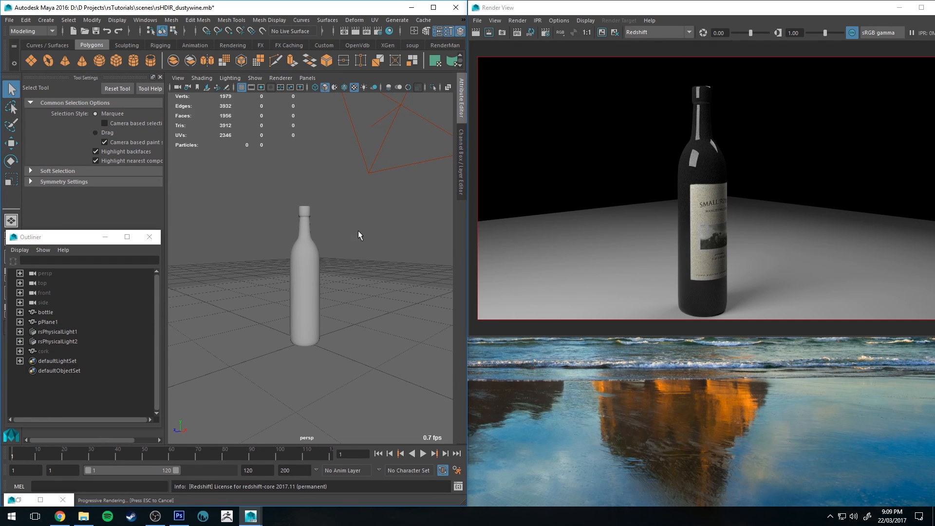
Stop the IPR render and open the object-centric light linking editor.
{"action": "left_click_drag", "start_coordinate": [358, 229], "coordinate": [317, 166], "text": "alt"}
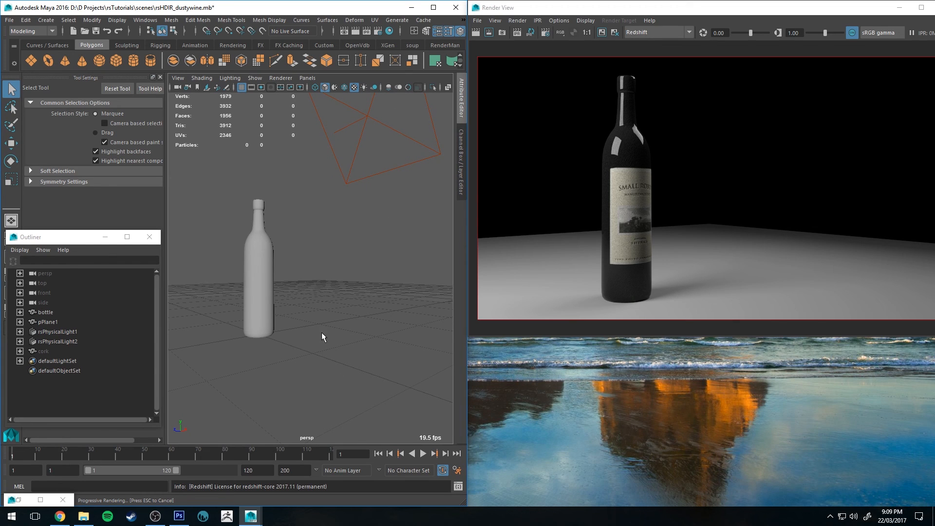
{"action": "left_click", "coordinate": [934, 33]}
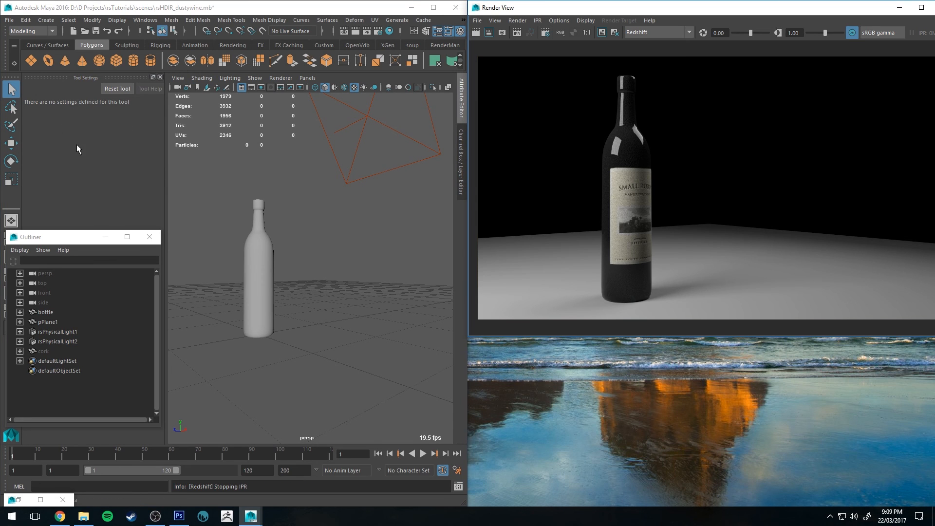
{"action": "left_click", "coordinate": [347, 142]}
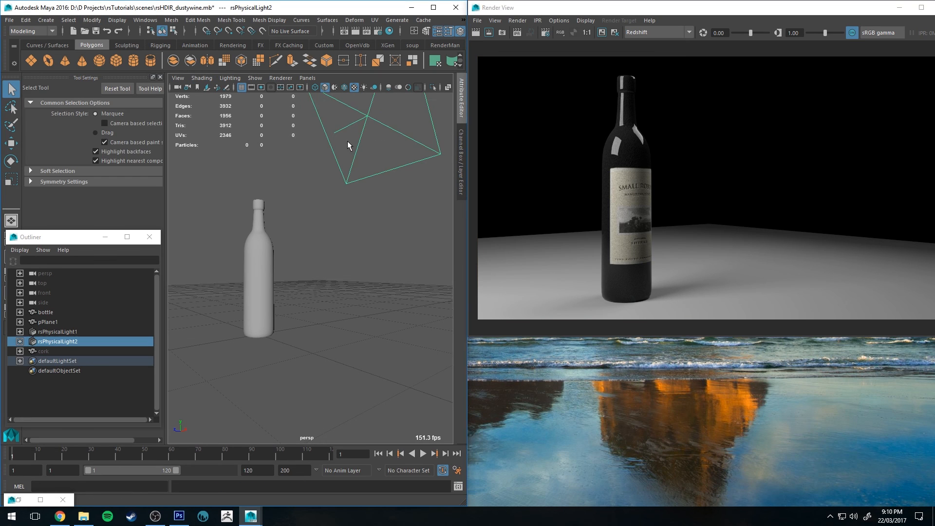
{"action": "left_click", "coordinate": [278, 171]}
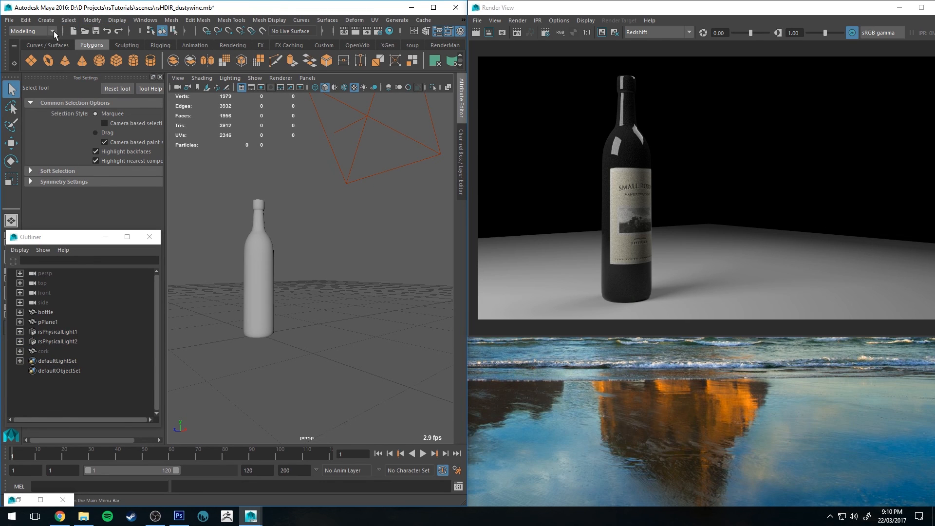
{"action": "left_click", "coordinate": [120, 21]}
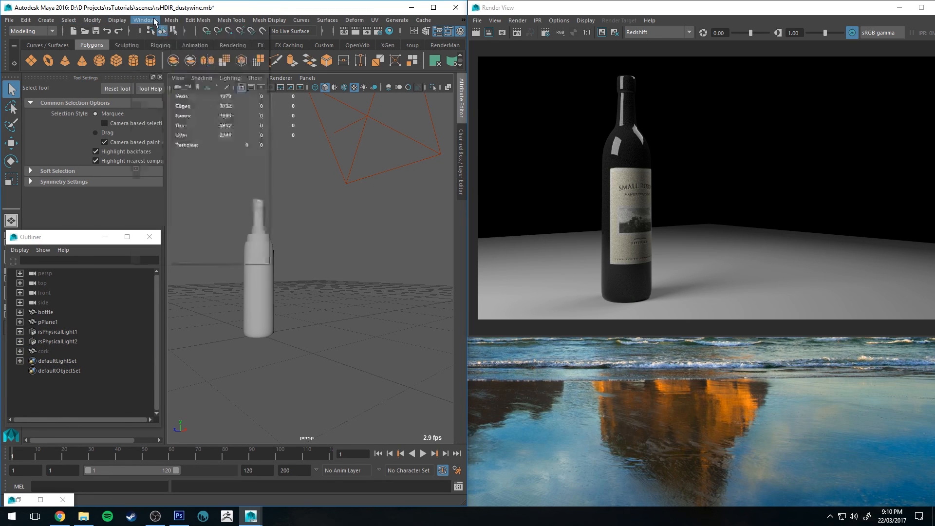
{"action": "mouse_move", "coordinate": [145, 21]}
{"action": "mouse_move", "coordinate": [168, 56]}
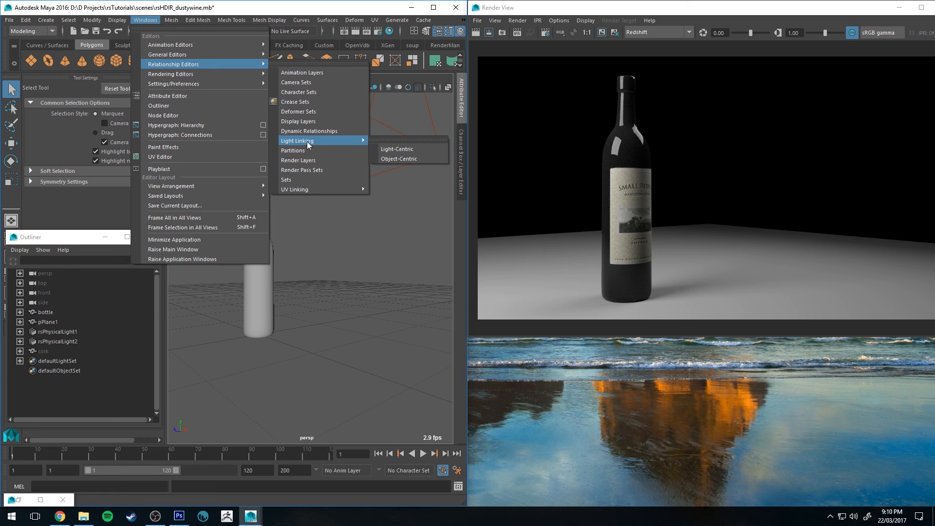
{"action": "mouse_move", "coordinate": [339, 140]}
{"action": "left_click", "coordinate": [395, 159]}
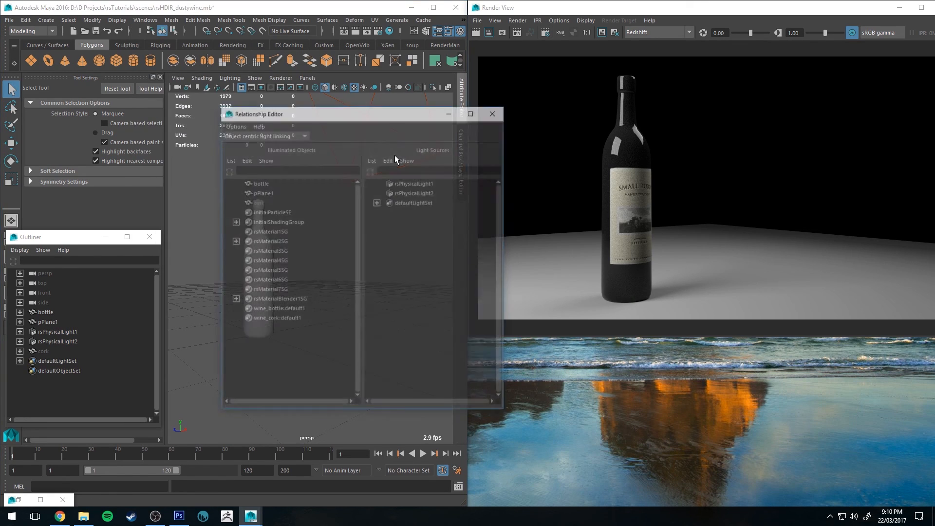
Unlink rsPhysicalLight2 from the ground plane pPlane1, close the Relationship Editor and restart the IPR render.
{"action": "left_click", "coordinate": [265, 192]}
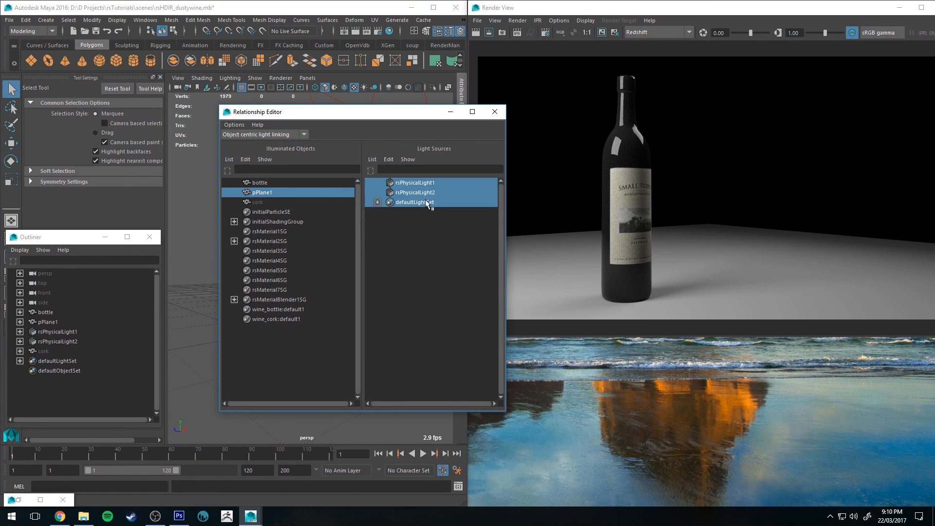
{"action": "left_click", "coordinate": [426, 192]}
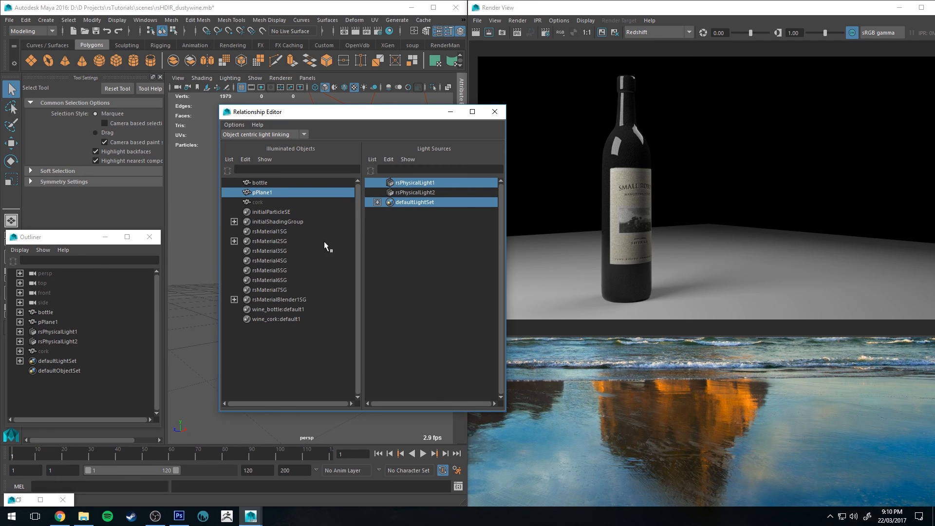
{"action": "left_click", "coordinate": [495, 112]}
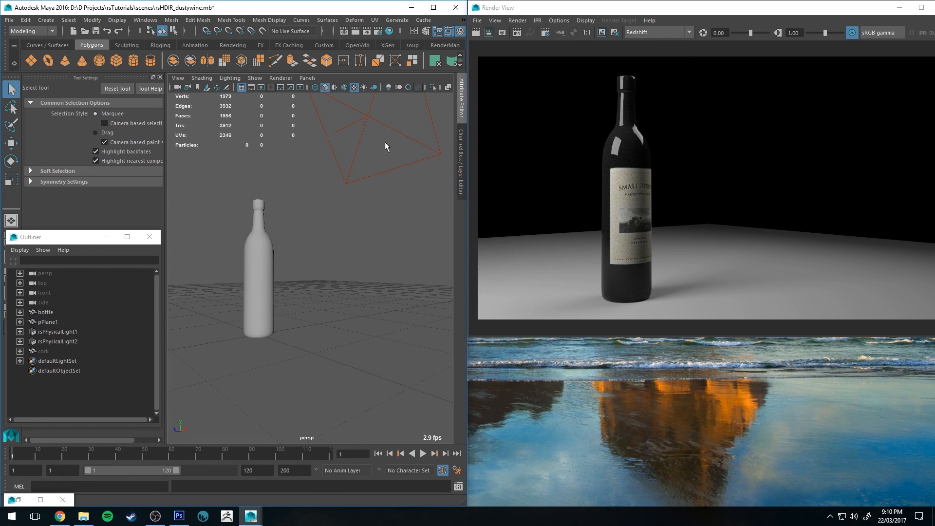
{"action": "left_click", "coordinate": [376, 32]}
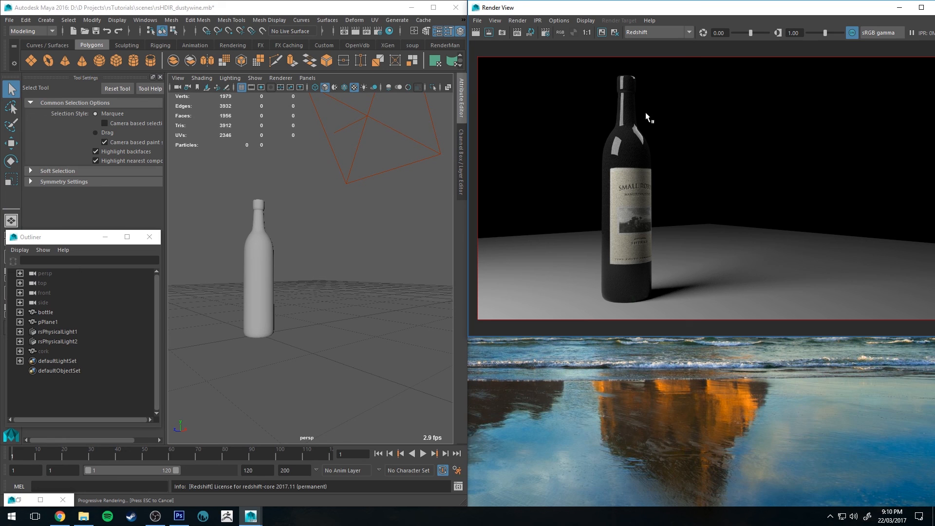
Move rsPhysicalLight2 closer to the bottle so that it sits just above the bottle's neck.
{"action": "left_click", "coordinate": [376, 116]}
{"action": "left_click", "coordinate": [377, 117]}
{"action": "key", "text": "w"}
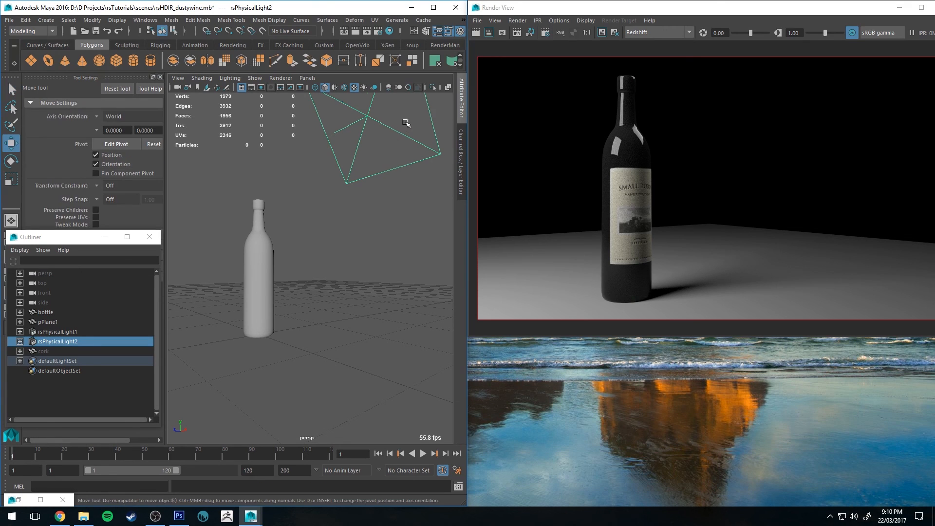
{"action": "left_click_drag", "start_coordinate": [394, 101], "coordinate": [356, 118]}
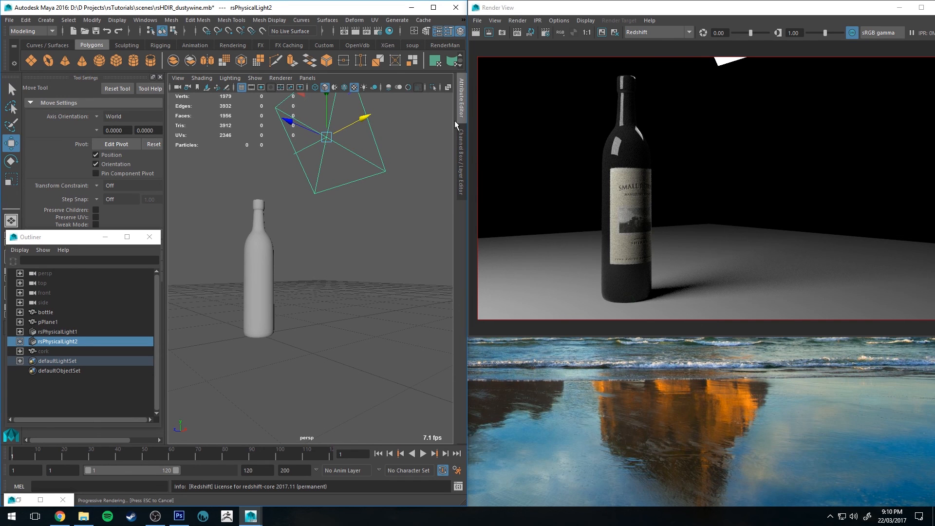
{"action": "left_click", "coordinate": [460, 113]}
{"action": "left_click", "coordinate": [460, 113]}
{"action": "left_click_drag", "start_coordinate": [364, 119], "coordinate": [325, 141]}
Set rsPhysicalLight2's area shape to Disc and show the hidden cork on the bottle.
{"action": "key", "text": "e"}
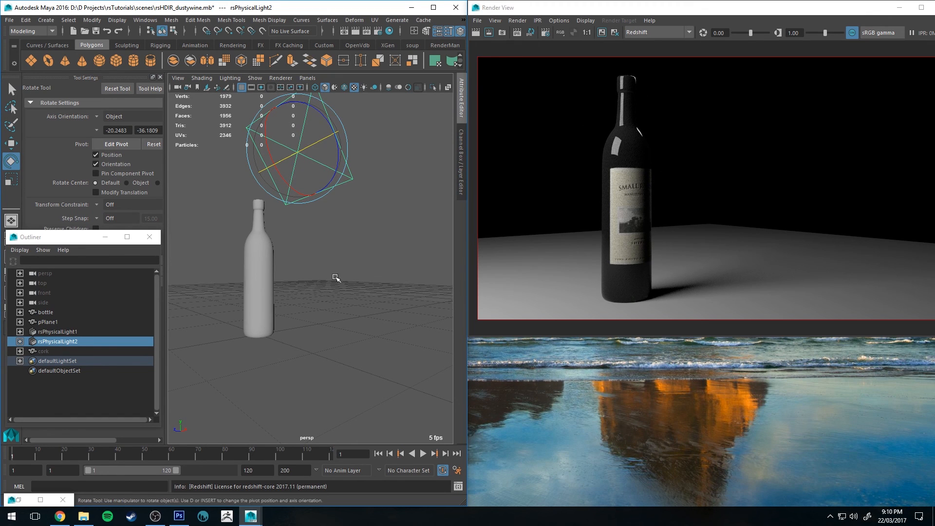
{"action": "left_click_drag", "start_coordinate": [334, 277], "coordinate": [349, 250], "text": "alt"}
{"action": "key", "text": "w"}
{"action": "key", "text": "ctrl+a"}
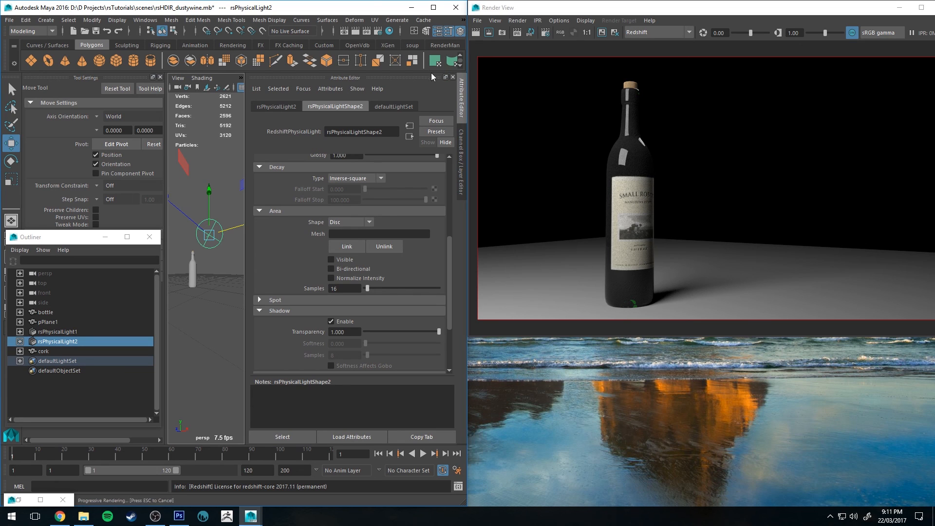
{"action": "left_click", "coordinate": [461, 95]}
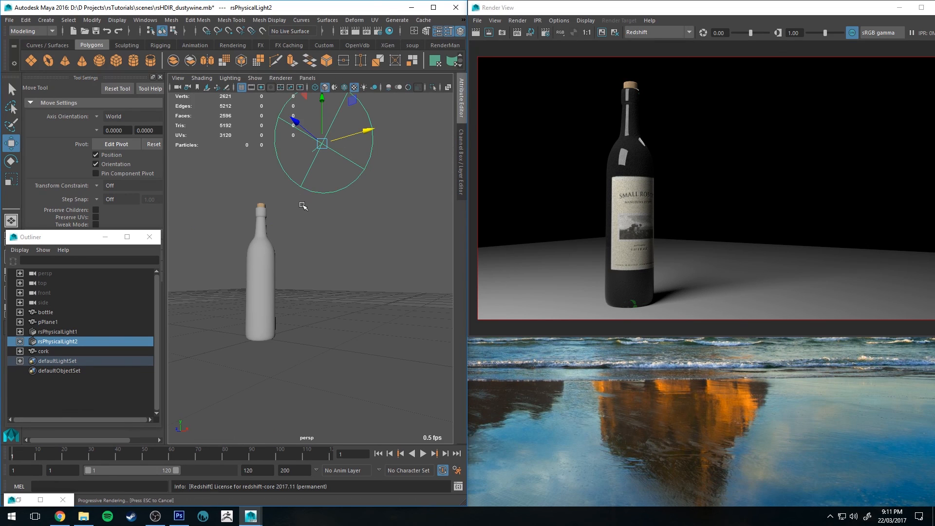